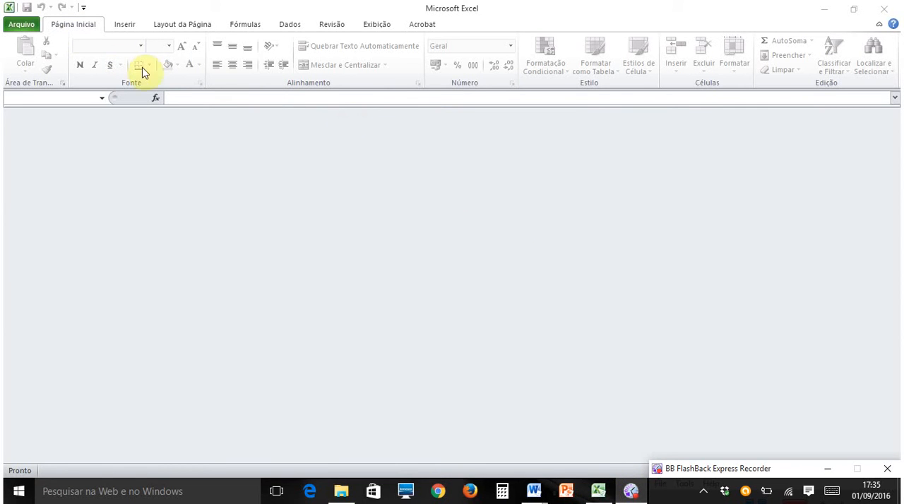
- Open the workbook aeusp aula.xlsx from the Aula EXCEL folder
{"action": "left_click", "coordinate": [22, 26]}
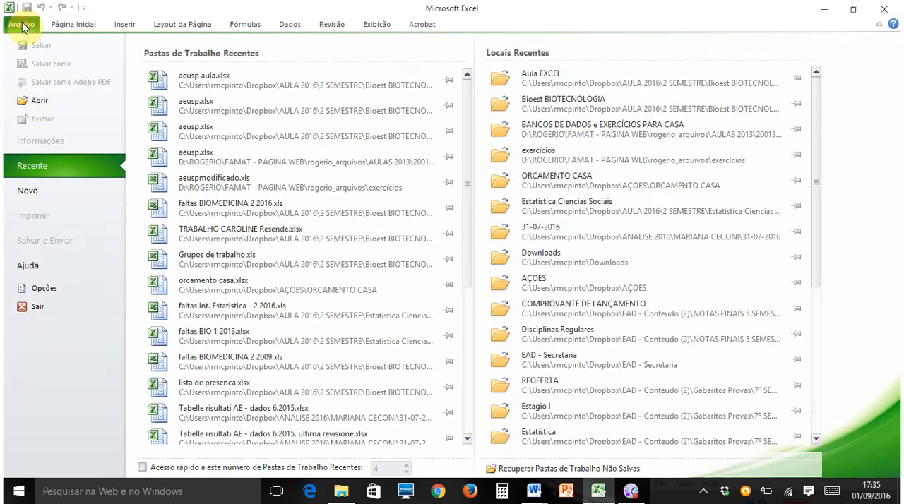
{"action": "left_click", "coordinate": [39, 102]}
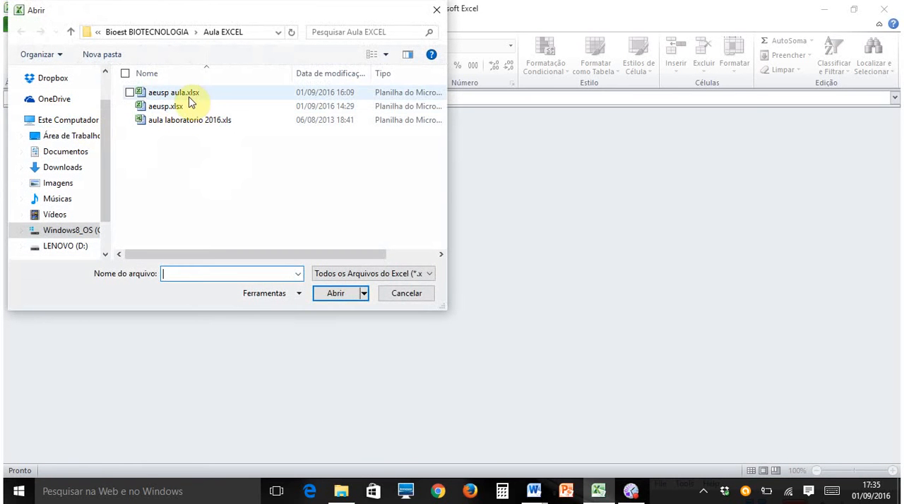
{"action": "left_click", "coordinate": [184, 95]}
{"action": "left_click", "coordinate": [341, 294]}
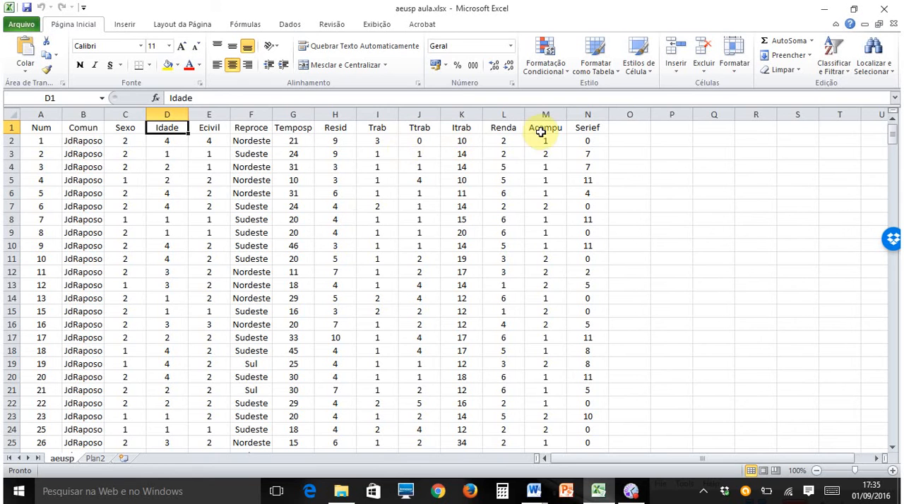
- Examine the sheet's layout by selecting the variable columns Comun to Reproce and the first respondents' rows one at a time
{"action": "left_click", "coordinate": [83, 113]}
{"action": "left_click", "coordinate": [122, 114]}
{"action": "left_click", "coordinate": [166, 113]}
{"action": "left_click", "coordinate": [209, 113]}
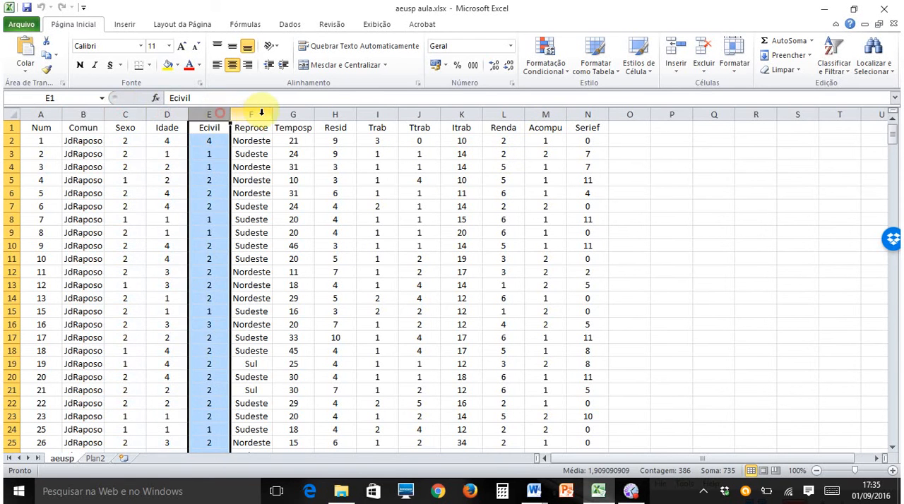
{"action": "left_click", "coordinate": [251, 114]}
{"action": "left_click", "coordinate": [9, 141]}
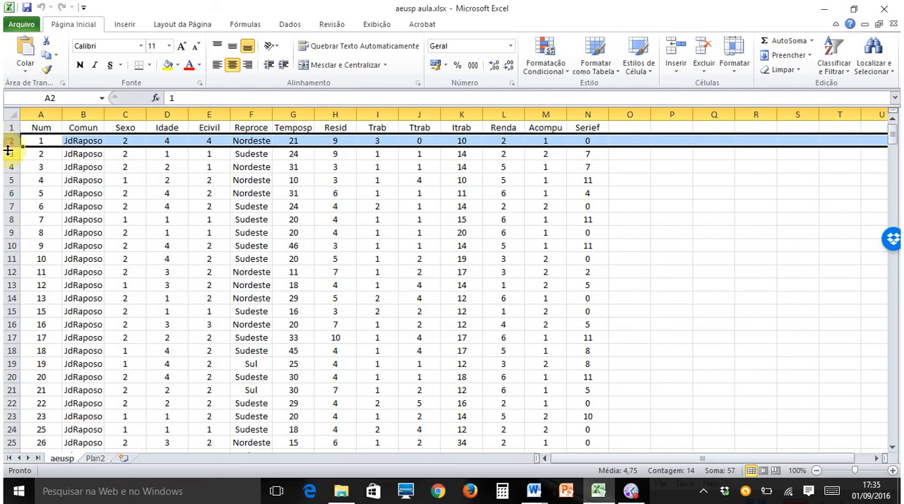
{"action": "left_click", "coordinate": [83, 113]}
{"action": "left_click", "coordinate": [125, 113]}
{"action": "left_click", "coordinate": [167, 113]}
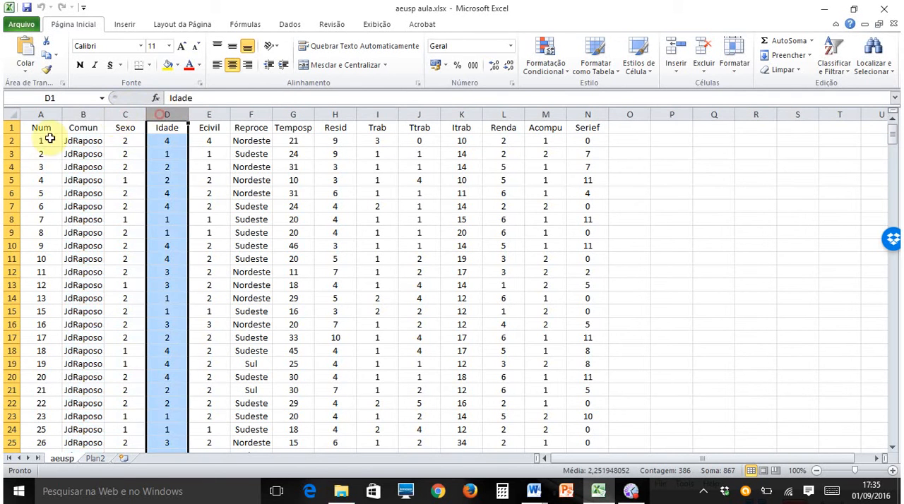
{"action": "left_click", "coordinate": [11, 141]}
{"action": "left_click", "coordinate": [11, 153]}
{"action": "left_click_drag", "start_coordinate": [7, 168], "coordinate": [7, 169]}
{"action": "left_click", "coordinate": [333, 205]}
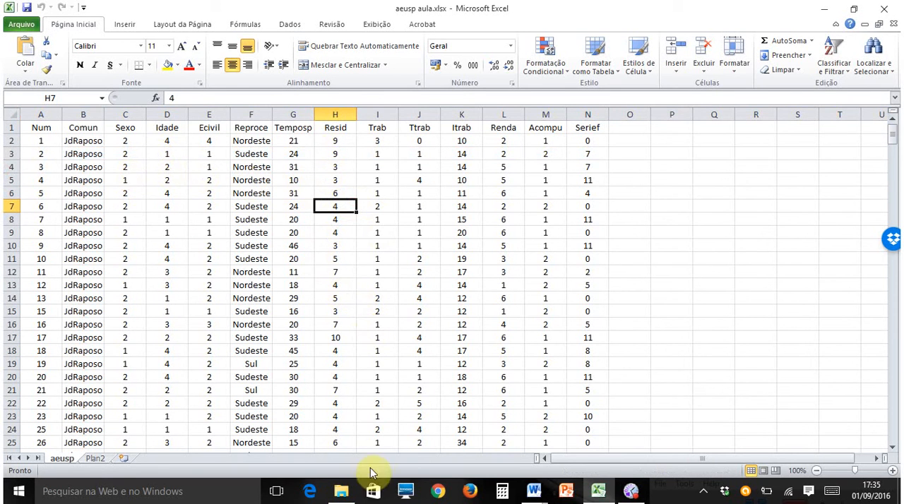
- Switch to the Word document Descricao arq AEUSP.docx and read the survey description down to the list of columns
{"action": "mouse_move", "coordinate": [532, 494]}
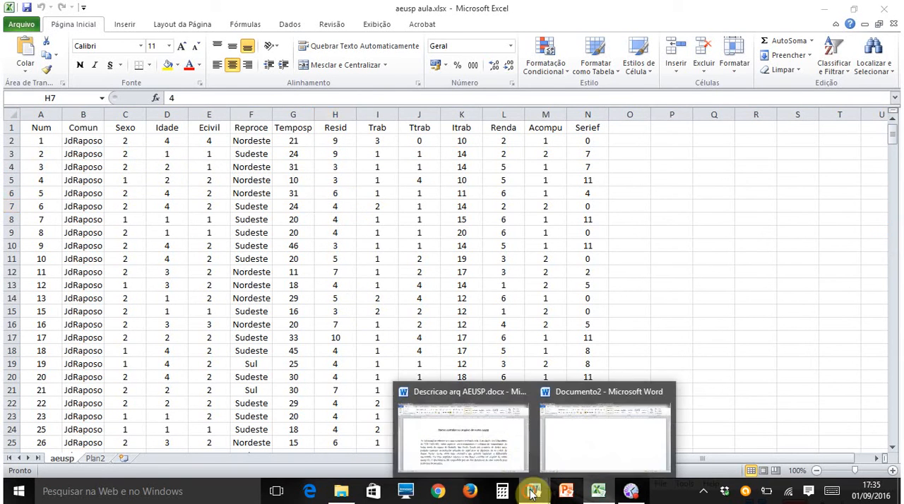
{"action": "left_click", "coordinate": [481, 445]}
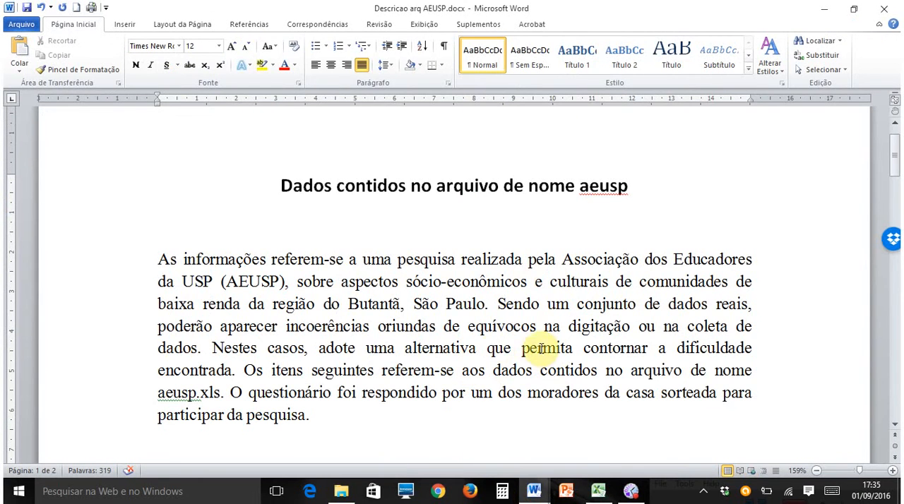
{"action": "scroll", "coordinate": [565, 321], "scroll_direction": "down", "scroll_amount": 1}
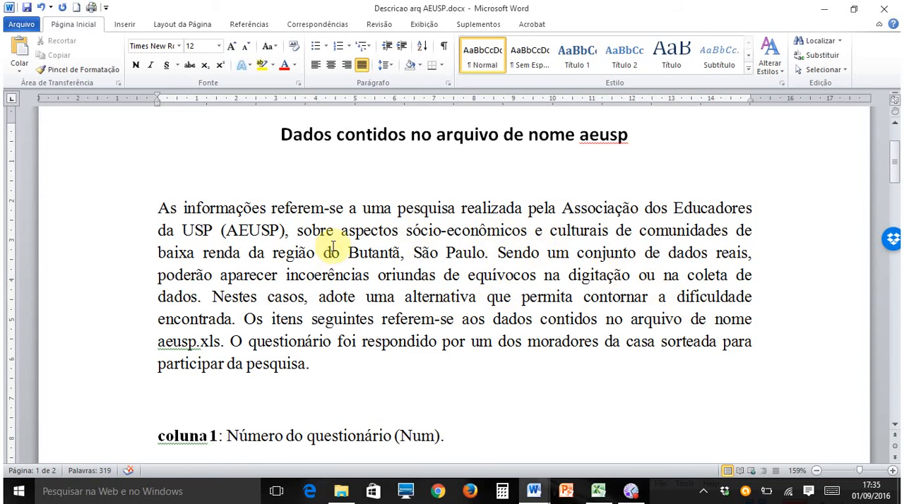
{"action": "scroll", "coordinate": [423, 269], "scroll_direction": "down", "scroll_amount": 5}
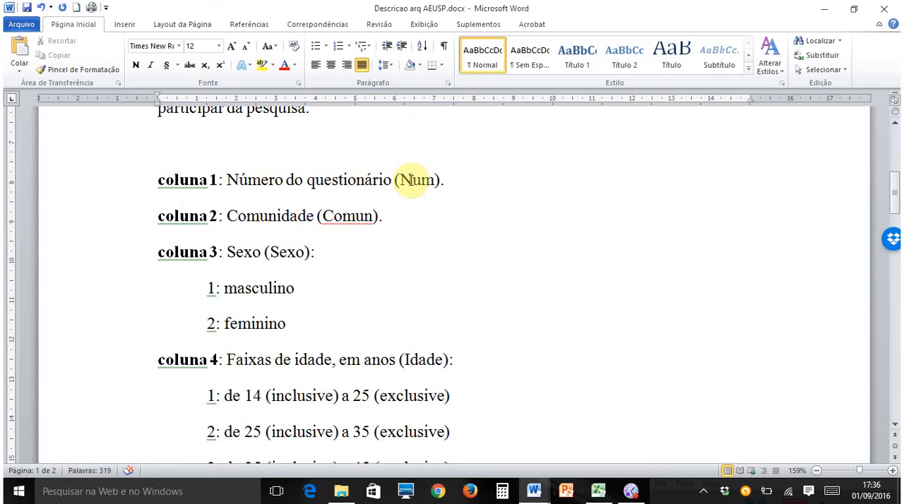
- Return to the Excel workbook and go through the first questionnaire numbers in the Num column
{"action": "left_click", "coordinate": [598, 491]}
{"action": "left_click", "coordinate": [39, 141]}
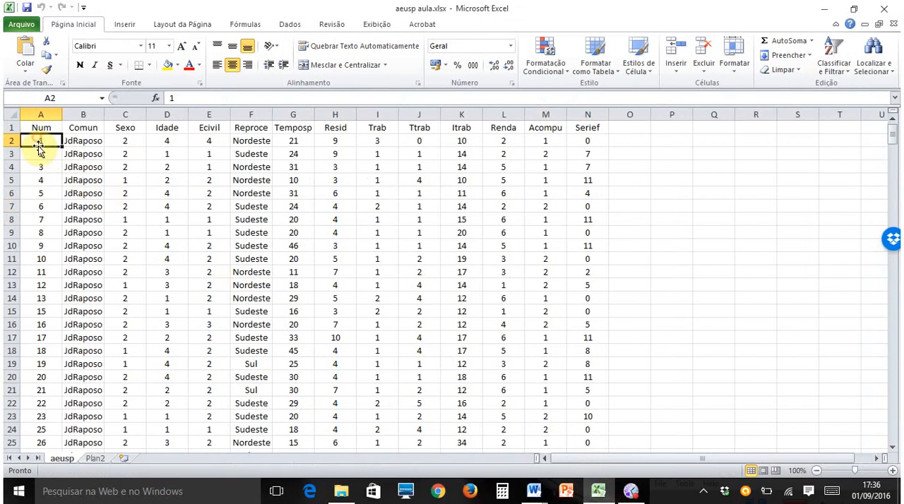
{"action": "key", "text": "Down"}
{"action": "key", "text": "Down"}
{"action": "key", "text": "Down"}
{"action": "key", "text": "Down"}
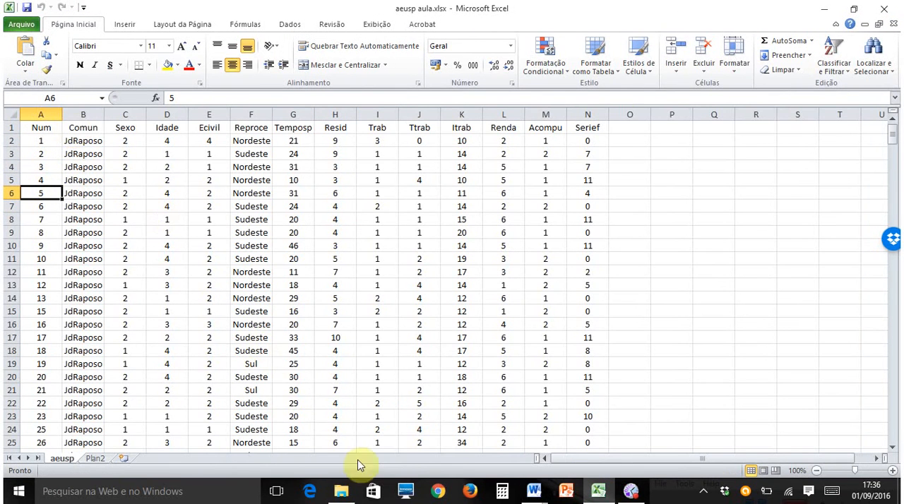
- Check the Comun definition in the Word description, and compare it with the Comun, Sexo and Idade columns in Excel
{"action": "mouse_move", "coordinate": [539, 493]}
{"action": "left_click", "coordinate": [459, 445]}
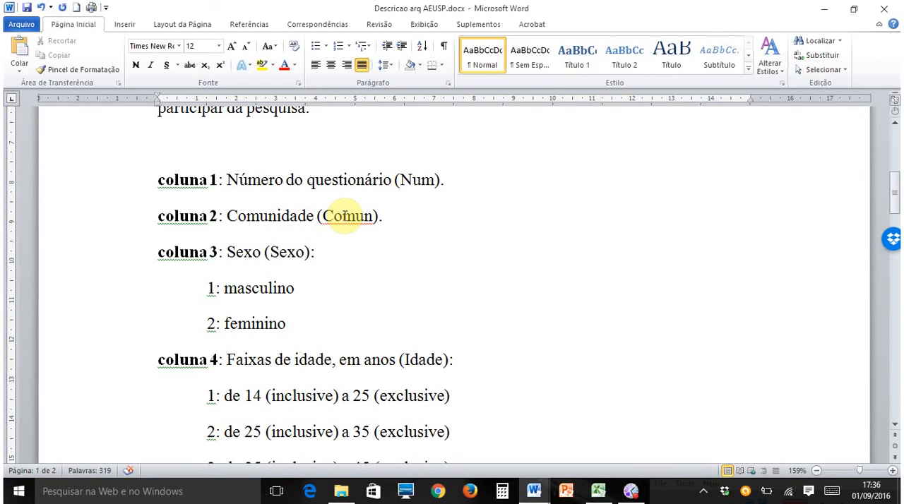
{"action": "left_click", "coordinate": [597, 491]}
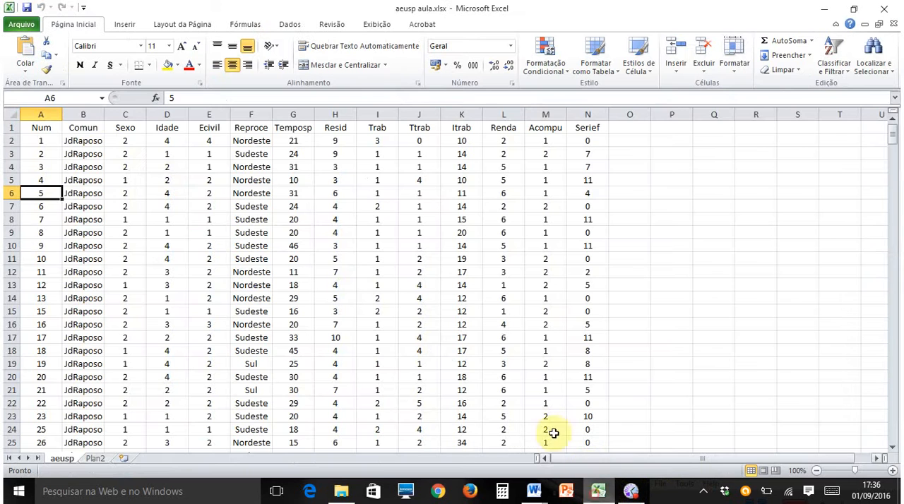
{"action": "left_click", "coordinate": [96, 130]}
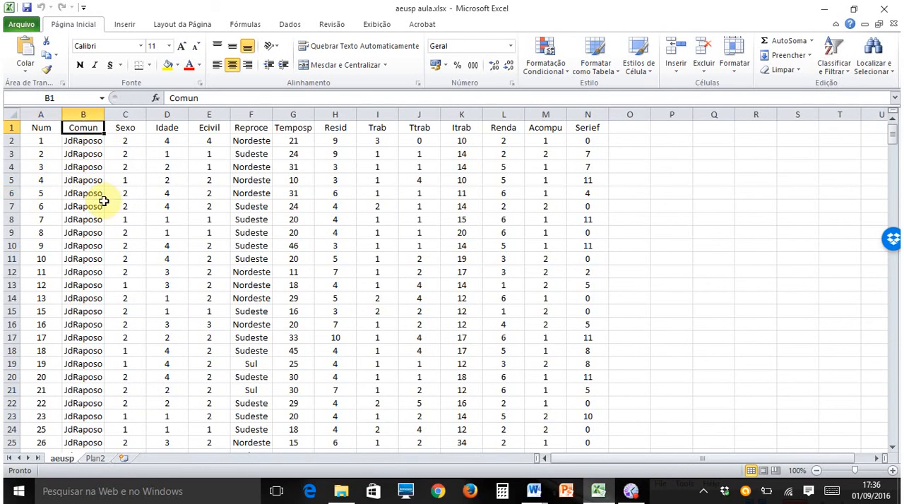
{"action": "left_click", "coordinate": [136, 113]}
{"action": "left_click", "coordinate": [164, 114]}
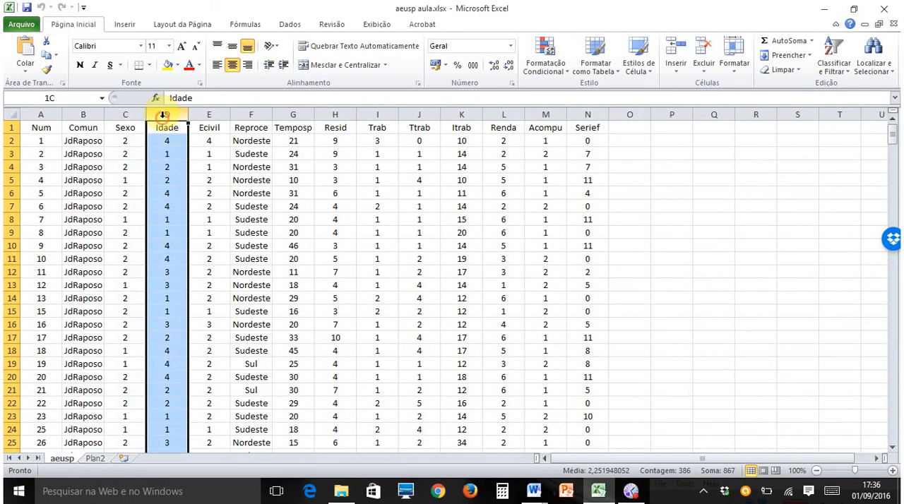
{"action": "left_click", "coordinate": [360, 247]}
- Read the Sexo and Idade codes in the Word description, and examine the first Sexo values in the Excel sheet
{"action": "mouse_move", "coordinate": [533, 492]}
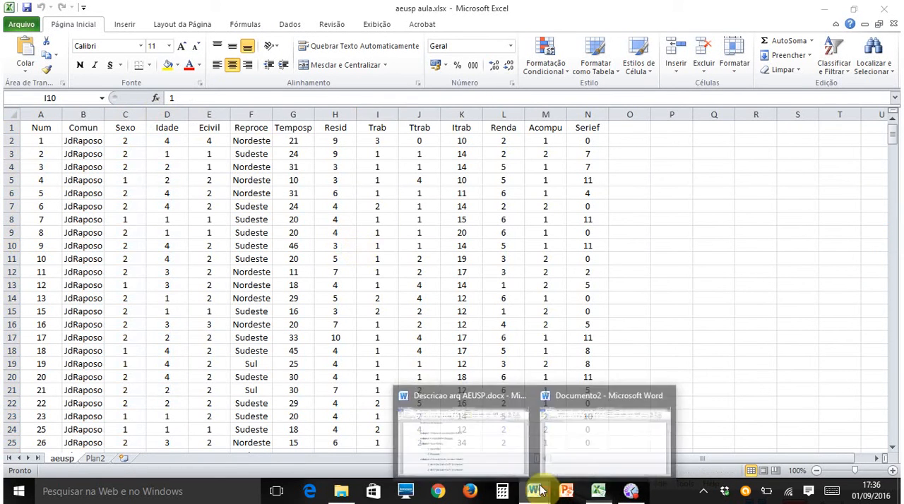
{"action": "left_click", "coordinate": [500, 450]}
{"action": "scroll", "coordinate": [541, 289], "scroll_direction": "down", "scroll_amount": 1}
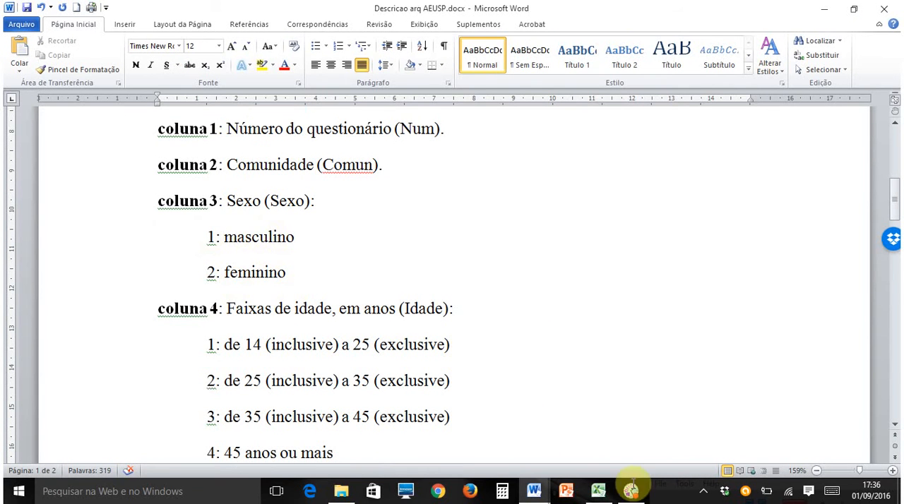
{"action": "left_click", "coordinate": [597, 491]}
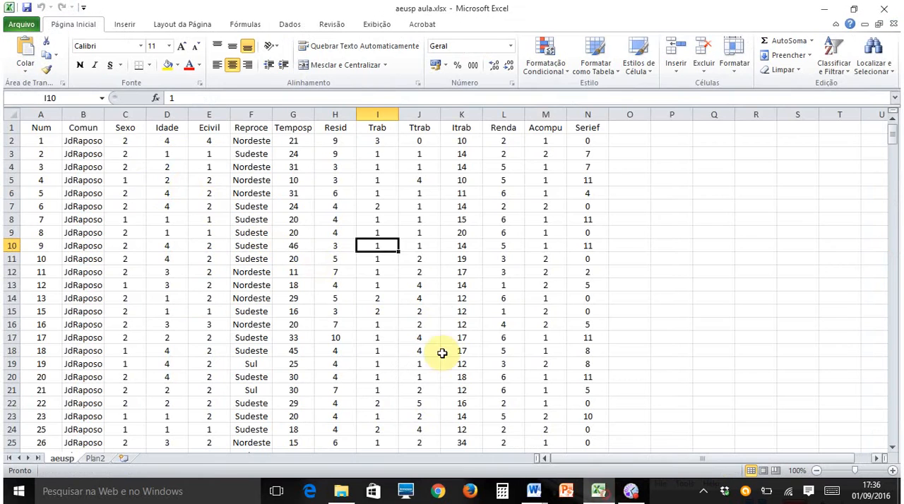
{"action": "left_click", "coordinate": [135, 143]}
{"action": "left_click", "coordinate": [137, 155]}
{"action": "left_click", "coordinate": [139, 168]}
{"action": "left_click", "coordinate": [139, 180]}
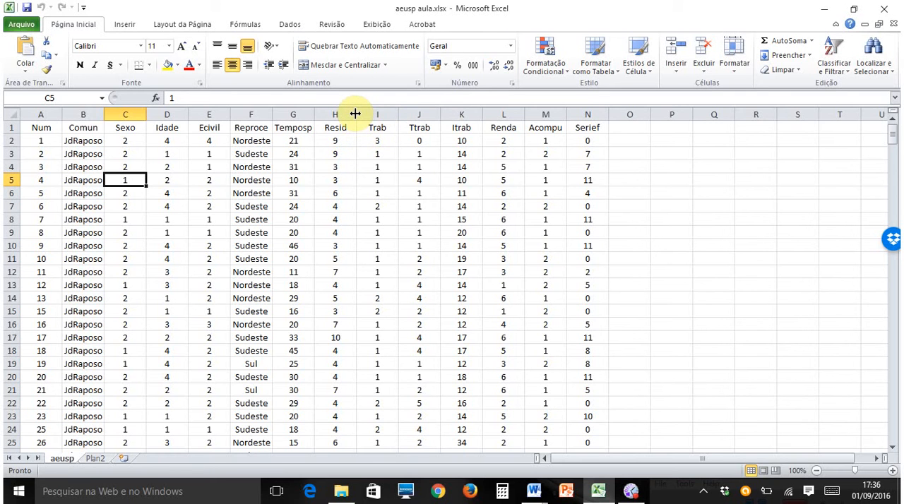
- Widen the Resid and Temposp columns individually, and give all columns of the sheet one equal, wider width
{"action": "left_click_drag", "start_coordinate": [355, 114], "coordinate": [416, 114]}
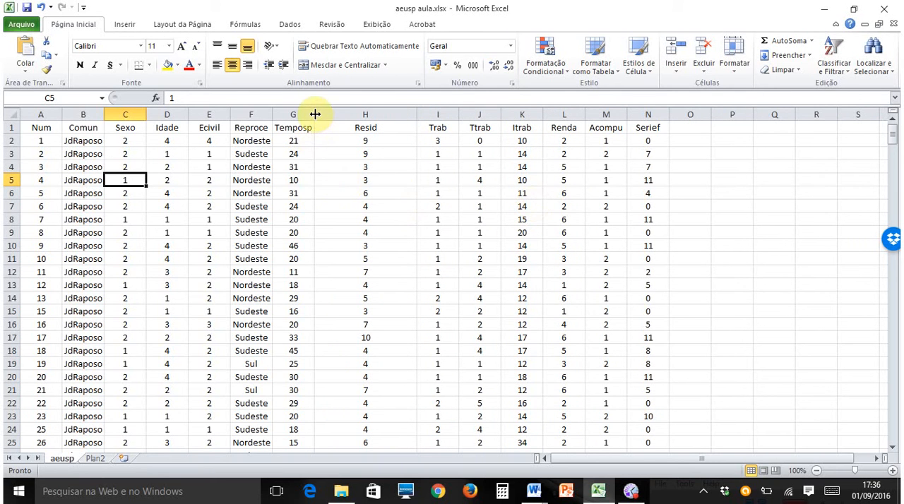
{"action": "left_click_drag", "start_coordinate": [315, 113], "coordinate": [361, 114]}
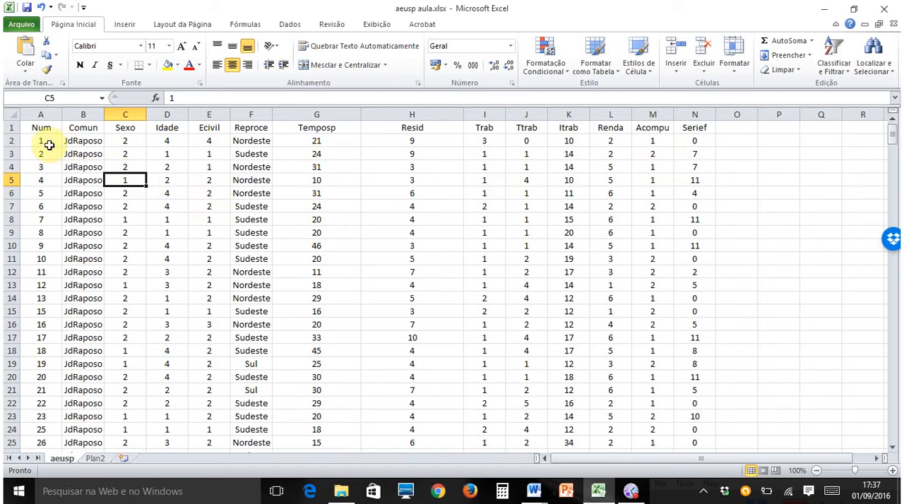
{"action": "left_click", "coordinate": [11, 113]}
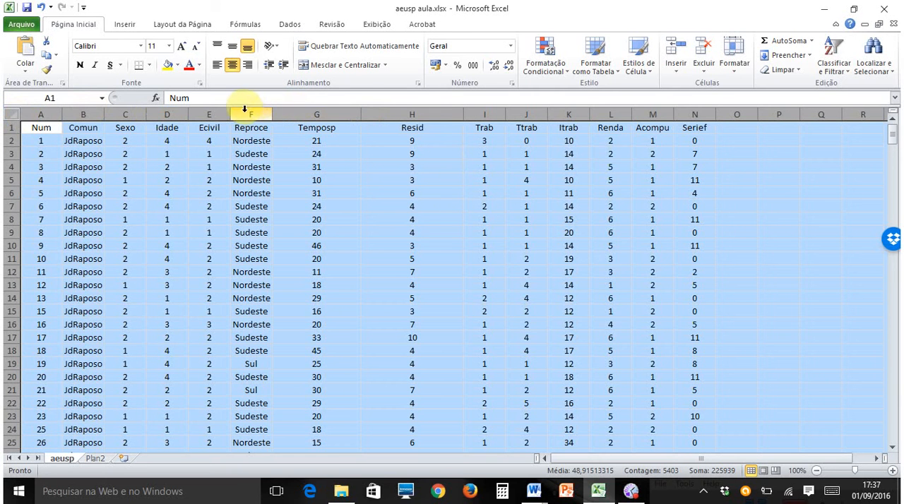
{"action": "left_click_drag", "start_coordinate": [232, 114], "coordinate": [302, 115]}
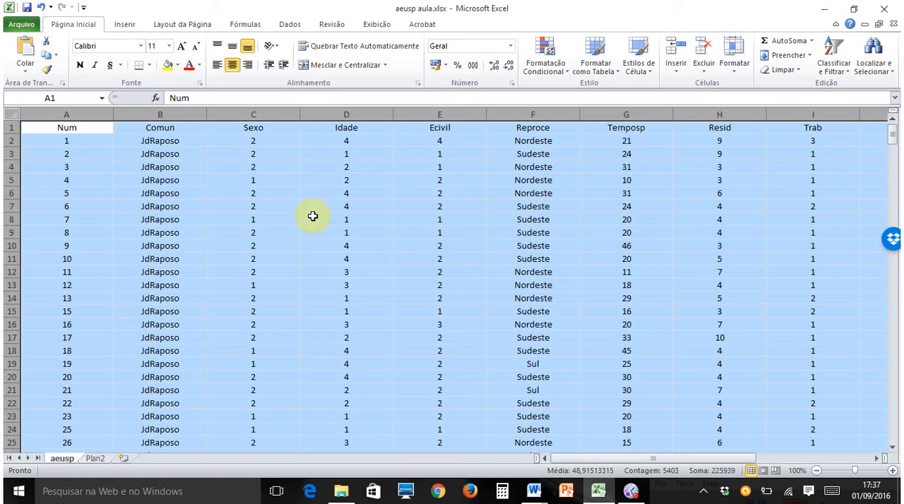
- Go through the header cells Num, Comun, Sexo, Idade and Ecivil in the widened columns
{"action": "left_click", "coordinate": [164, 126]}
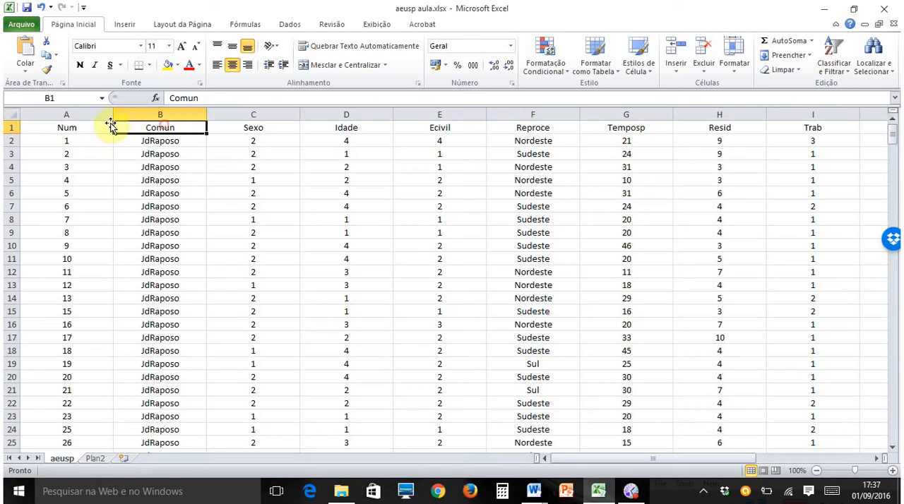
{"action": "left_click", "coordinate": [87, 127]}
{"action": "left_click", "coordinate": [156, 126]}
{"action": "left_click", "coordinate": [233, 126]}
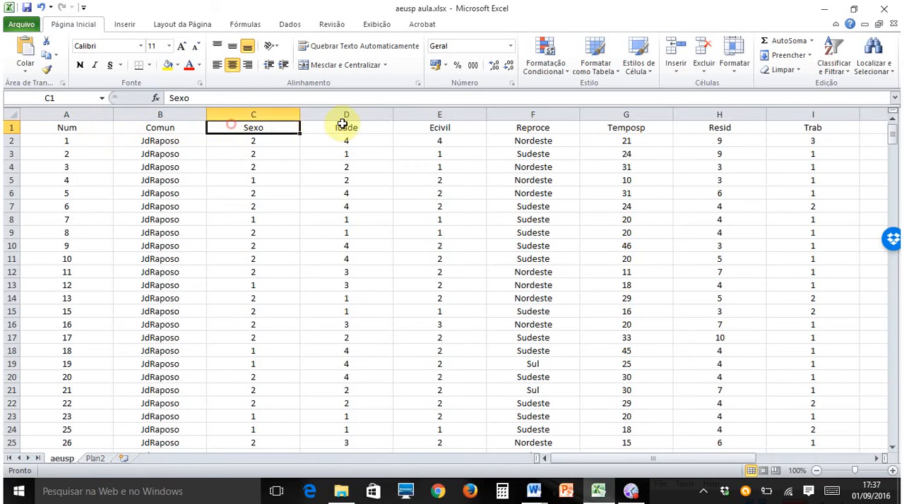
{"action": "left_click", "coordinate": [375, 128]}
{"action": "left_click", "coordinate": [459, 131]}
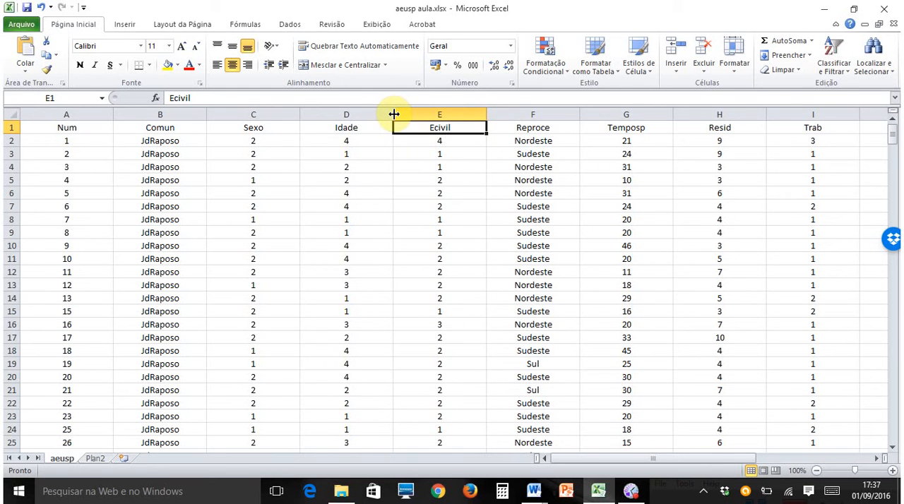
- Narrow the Idade column to about its header text and make the Reproce column slimmer
{"action": "left_click_drag", "start_coordinate": [393, 114], "coordinate": [327, 115]}
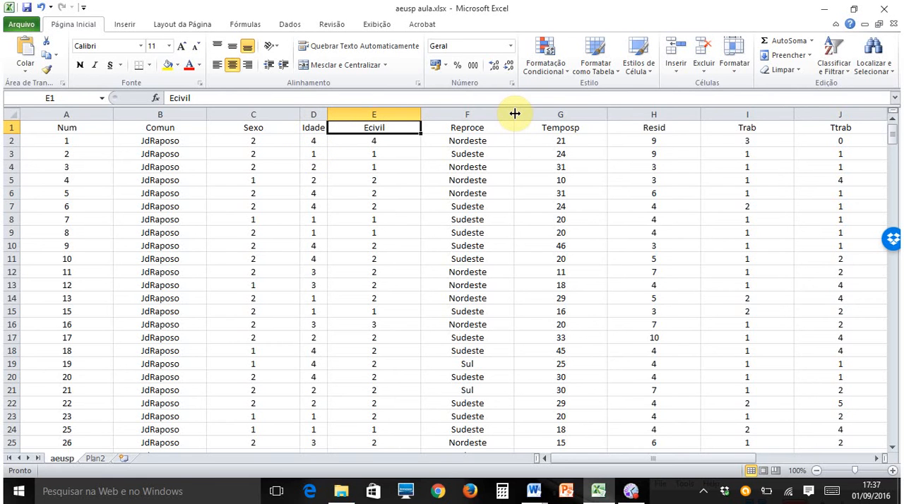
{"action": "left_click_drag", "start_coordinate": [514, 113], "coordinate": [480, 115]}
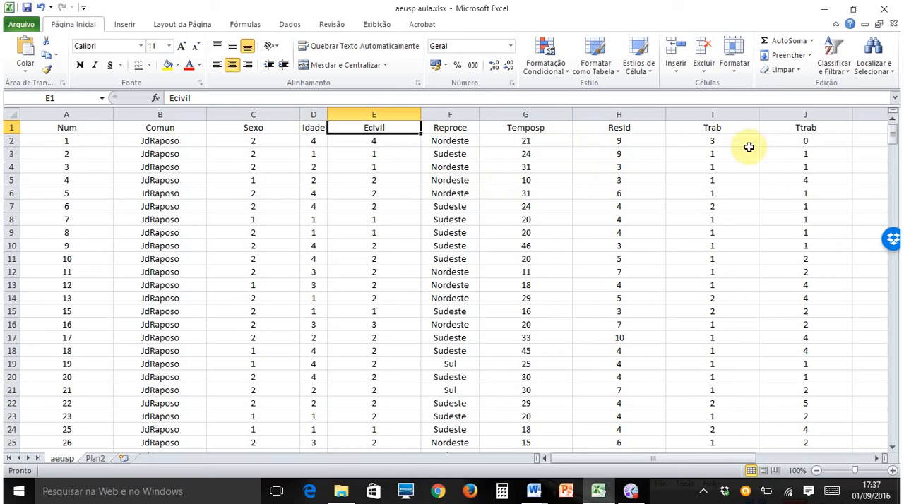
- AutoFit the width of all columns in the sheet to their contents and clear the selection
{"action": "left_click", "coordinate": [17, 115]}
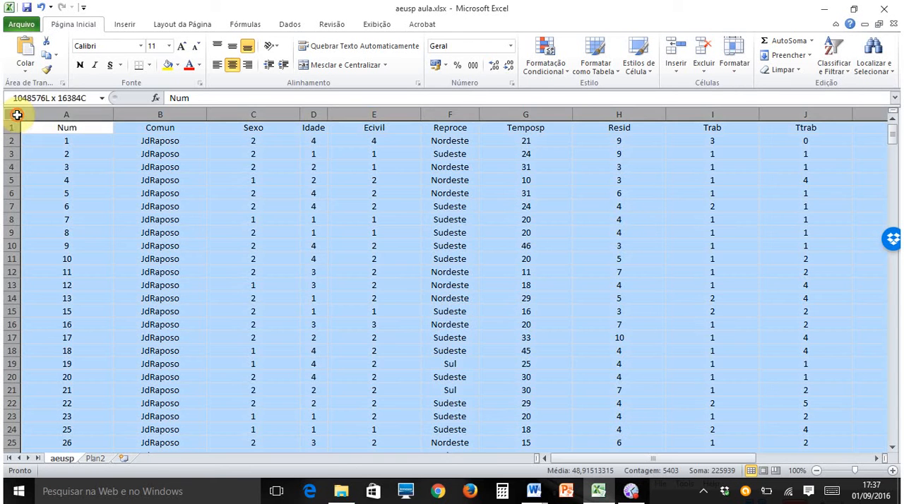
{"action": "double_click", "coordinate": [114, 114]}
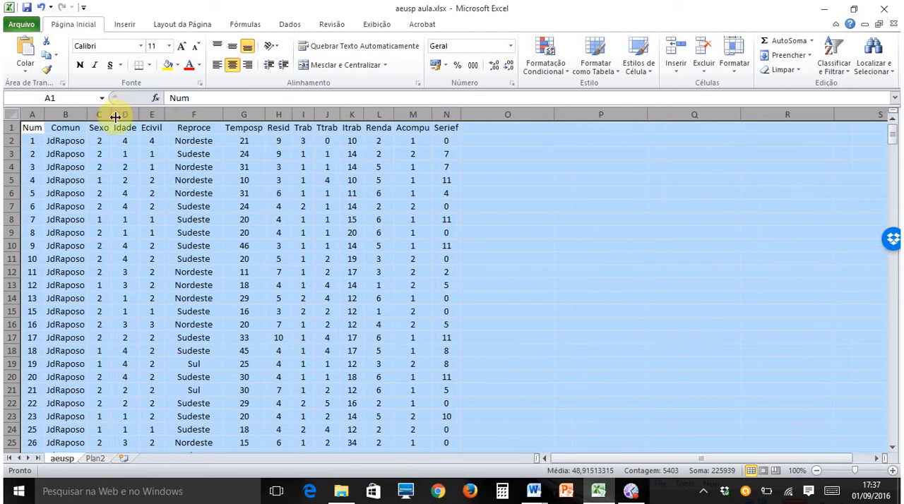
{"action": "left_click", "coordinate": [623, 248]}
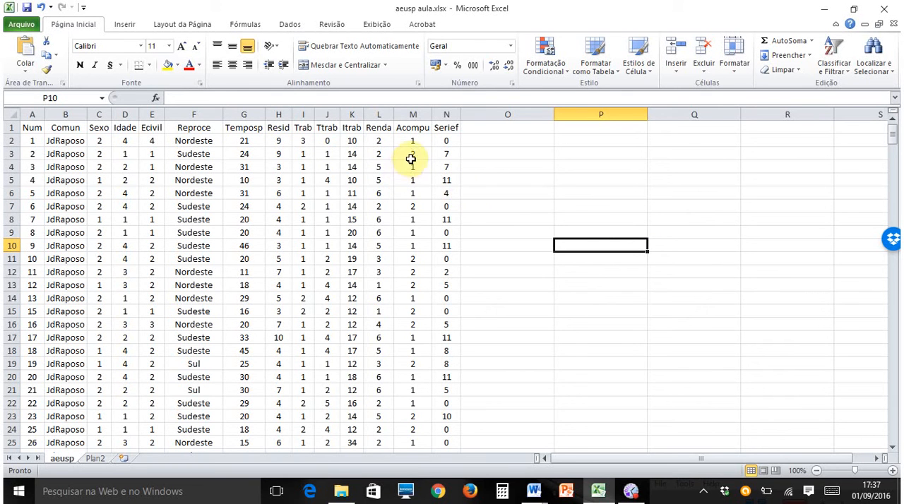
- Insert a blank column before the Itrab column and clear the selection
{"action": "left_click", "coordinate": [350, 112]}
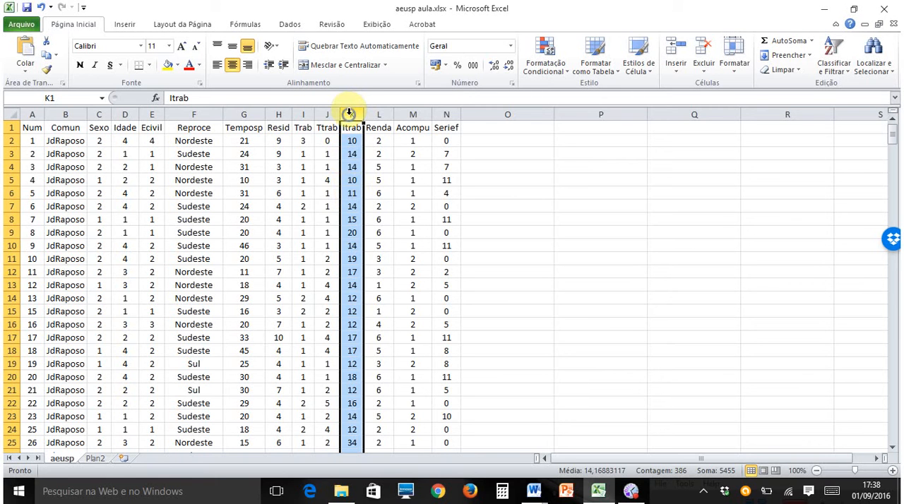
{"action": "right_click", "coordinate": [349, 113]}
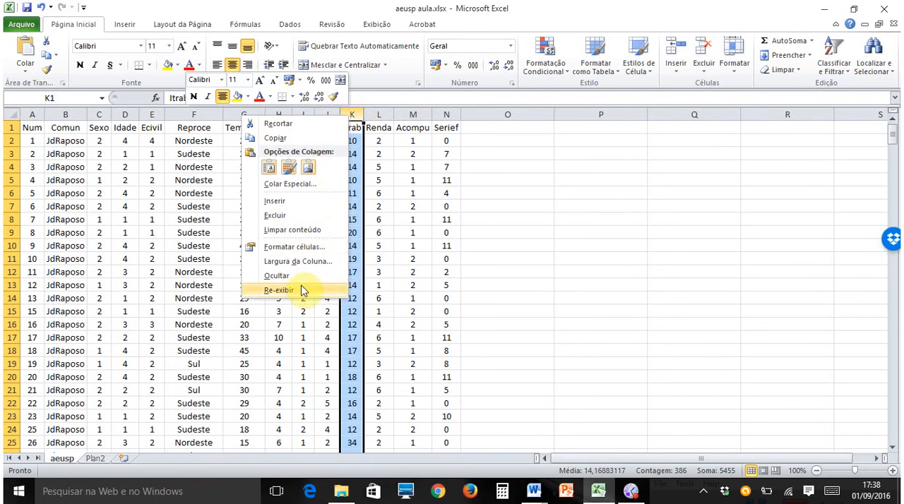
{"action": "left_click", "coordinate": [292, 202]}
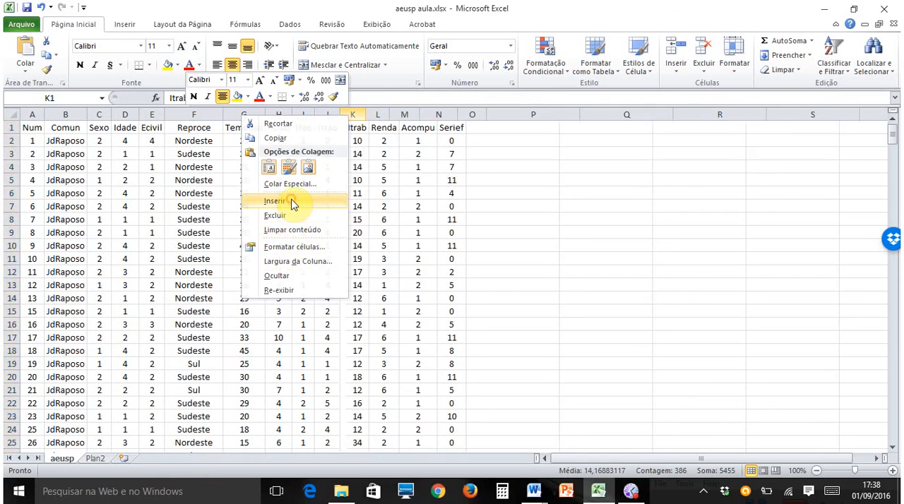
{"action": "left_click", "coordinate": [540, 220]}
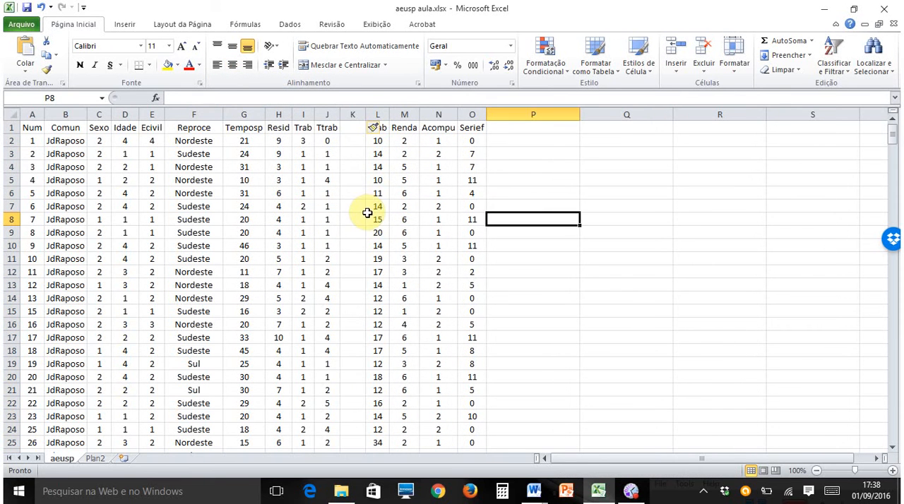
- Insert a blank row above row 3, between the records numbered 1 and 2
{"action": "left_click", "coordinate": [10, 154]}
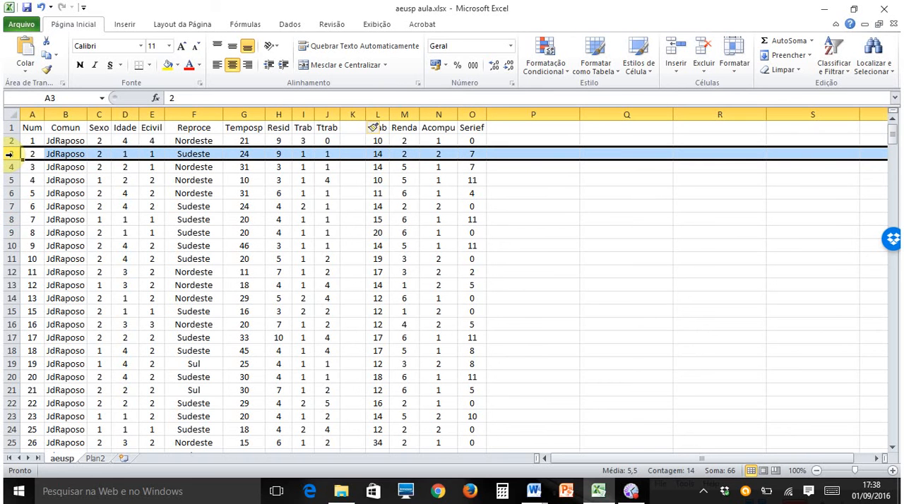
{"action": "right_click", "coordinate": [10, 154]}
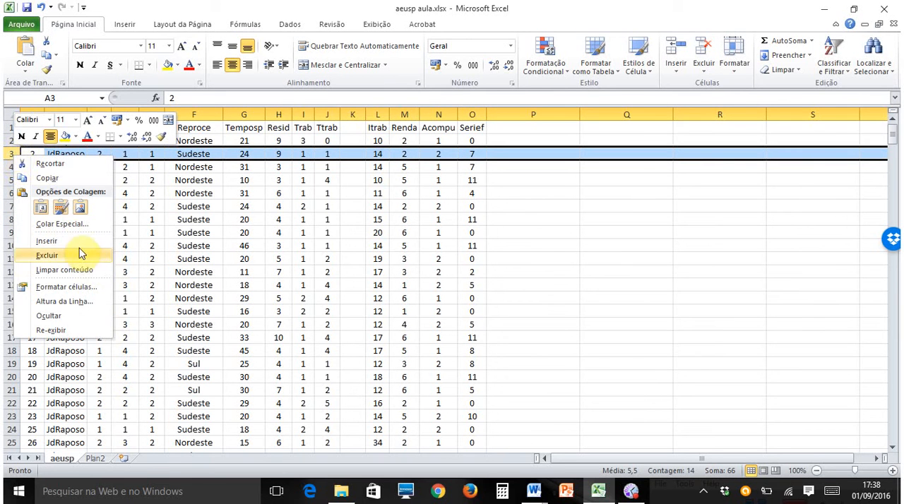
{"action": "left_click", "coordinate": [47, 240]}
{"action": "left_click", "coordinate": [352, 220]}
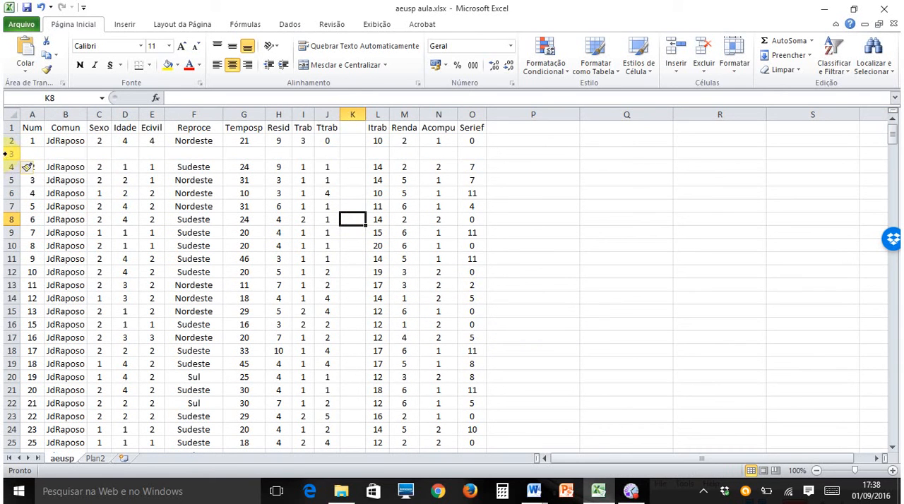
- Delete the blank row 3 and the blank column K between Ttrab and Itrab
{"action": "left_click", "coordinate": [8, 153]}
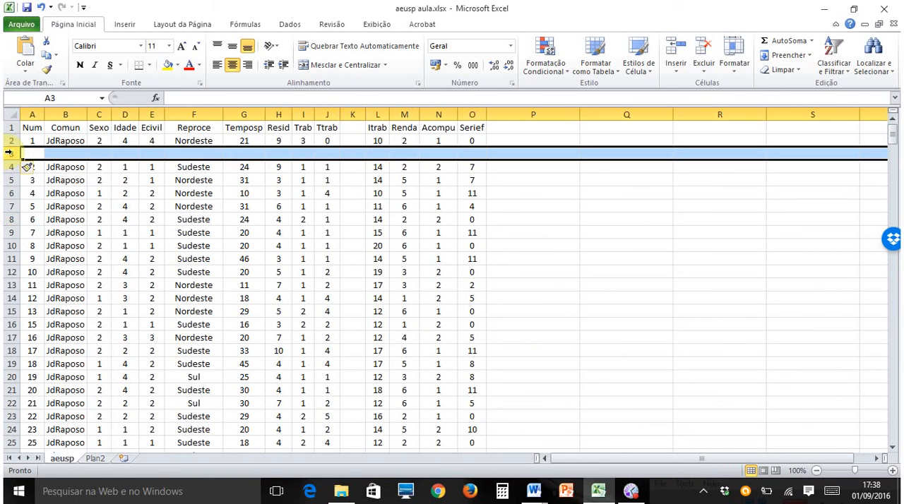
{"action": "right_click", "coordinate": [8, 152]}
{"action": "left_click", "coordinate": [71, 254]}
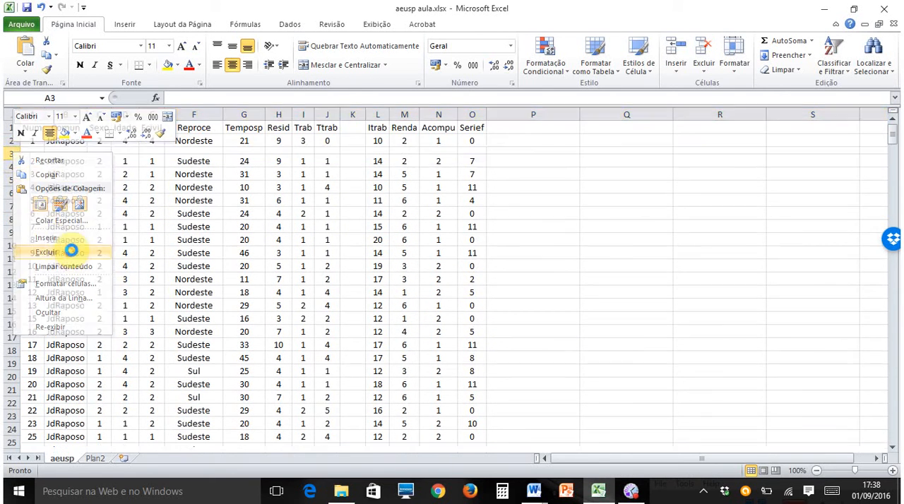
{"action": "left_click", "coordinate": [352, 114]}
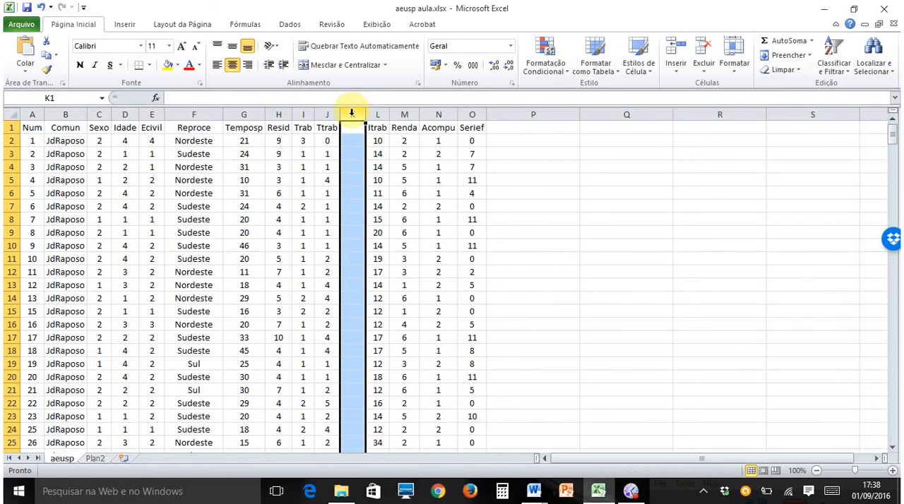
{"action": "right_click", "coordinate": [351, 113]}
{"action": "left_click", "coordinate": [310, 216]}
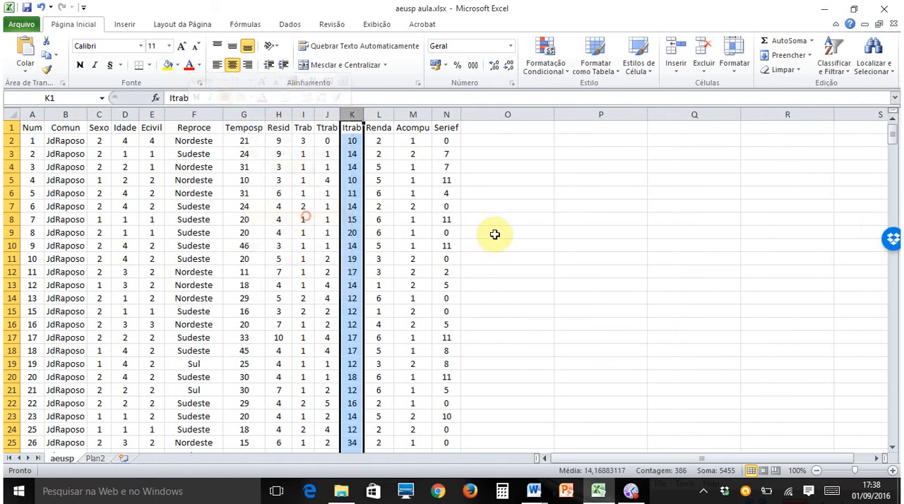
{"action": "left_click", "coordinate": [494, 234]}
- Clear the Serief value in cell N6 and undo the clearing
{"action": "left_click", "coordinate": [452, 191]}
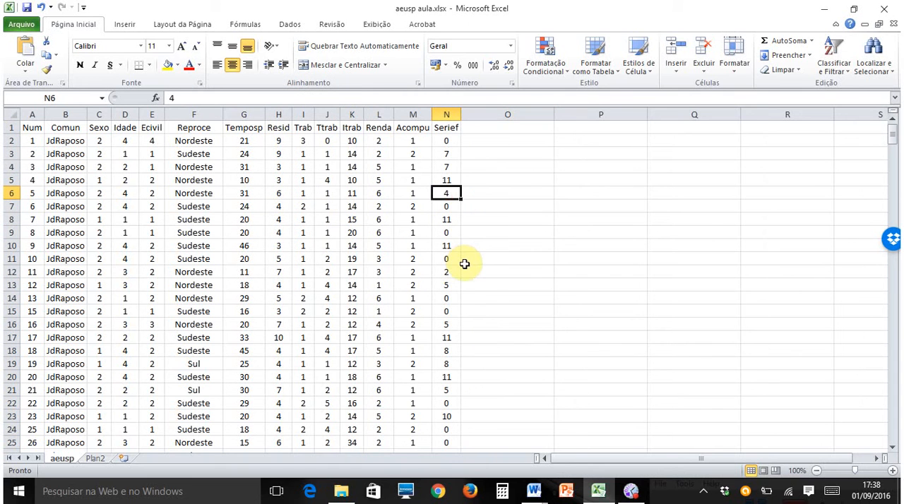
{"action": "left_click", "coordinate": [503, 282]}
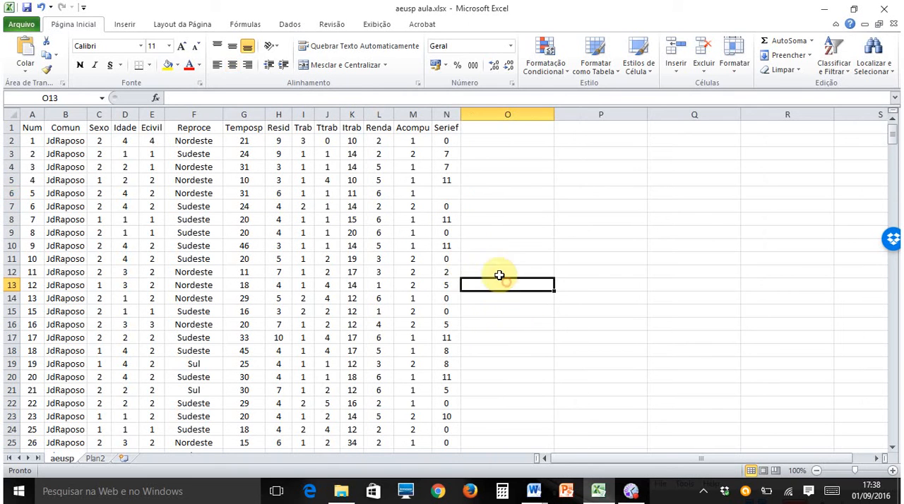
{"action": "left_click", "coordinate": [447, 191]}
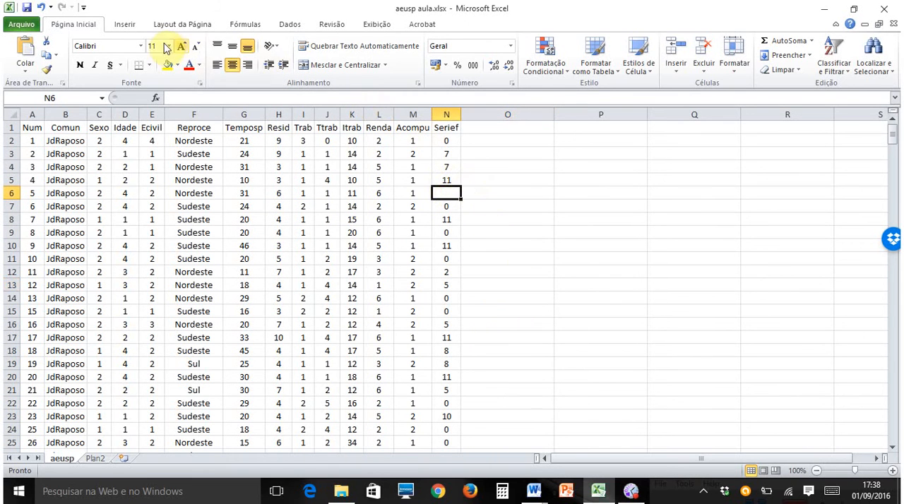
{"action": "left_click", "coordinate": [40, 12]}
{"action": "left_click", "coordinate": [559, 261]}
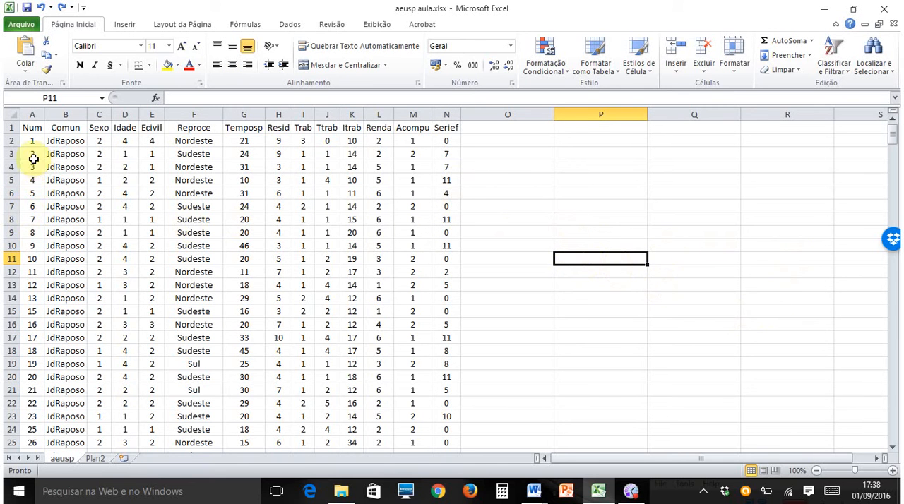
- Enter 1 in cell P5 and 2 in cell P6, beside the data table
{"action": "left_click", "coordinate": [598, 178]}
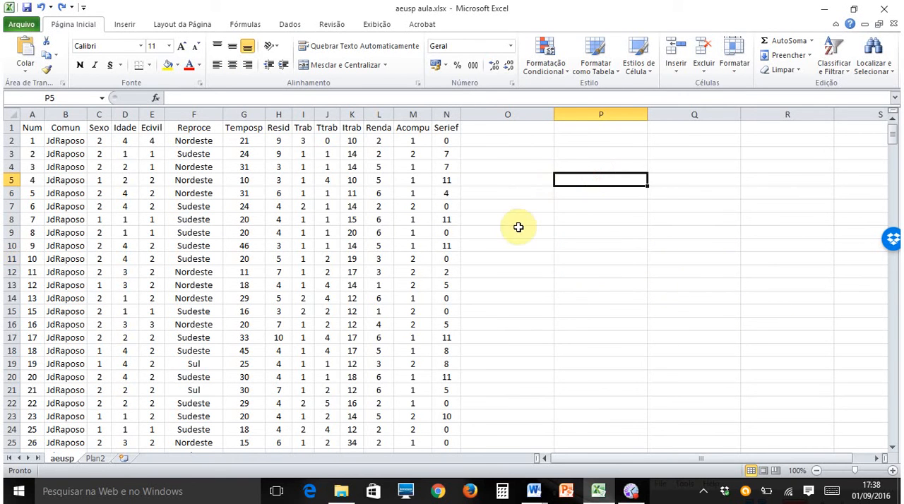
{"action": "type", "text": "1"}
{"action": "key", "text": "Return"}
{"action": "type", "text": "2"}
{"action": "key", "text": "Return"}
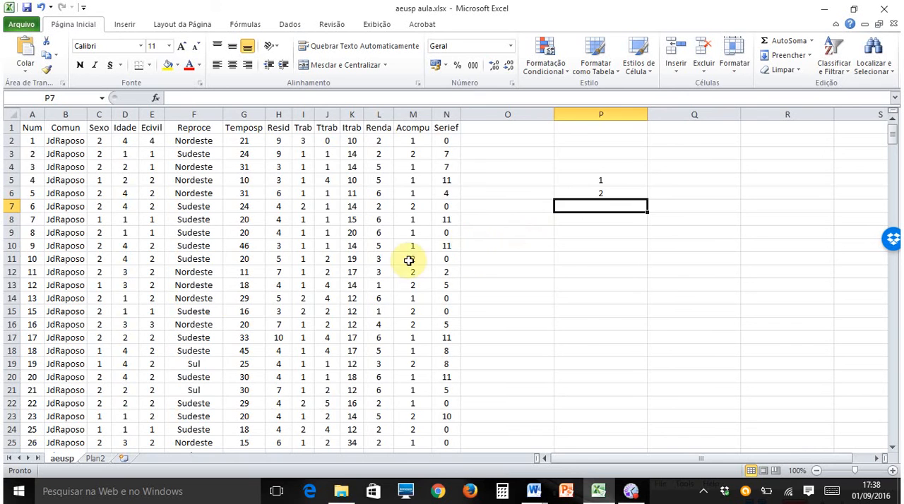
- Extend the series that starts in P5:P6 with the fill handle down to 10 in cell P14
{"action": "scroll", "coordinate": [236, 332], "scroll_direction": "down", "scroll_amount": 6}
{"action": "scroll", "coordinate": [51, 240], "scroll_direction": "up", "scroll_amount": 6}
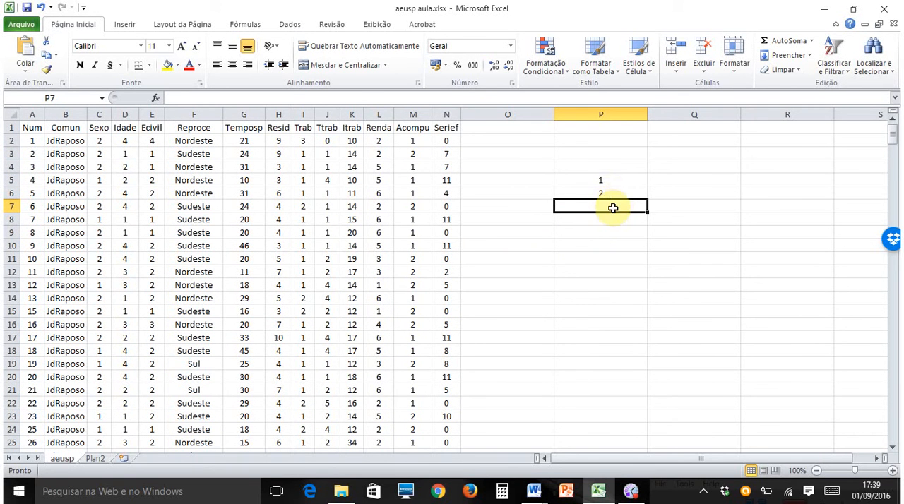
{"action": "left_click_drag", "start_coordinate": [627, 178], "coordinate": [627, 190]}
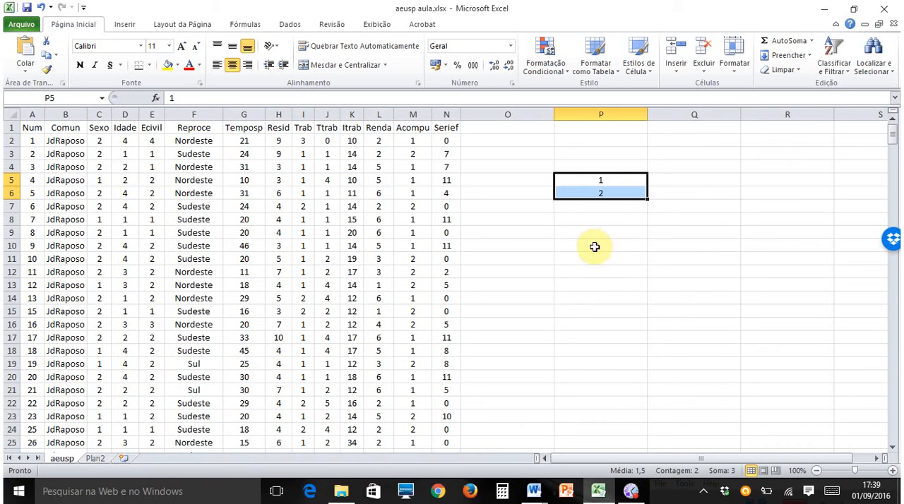
{"action": "left_click", "coordinate": [607, 219]}
{"action": "left_click", "coordinate": [605, 179]}
{"action": "left_click", "coordinate": [621, 191]}
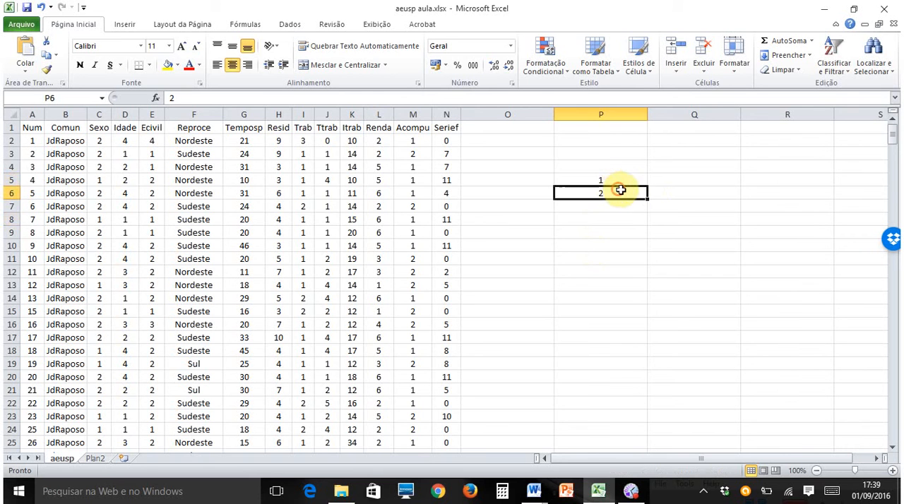
{"action": "left_click_drag", "start_coordinate": [626, 182], "coordinate": [627, 190]}
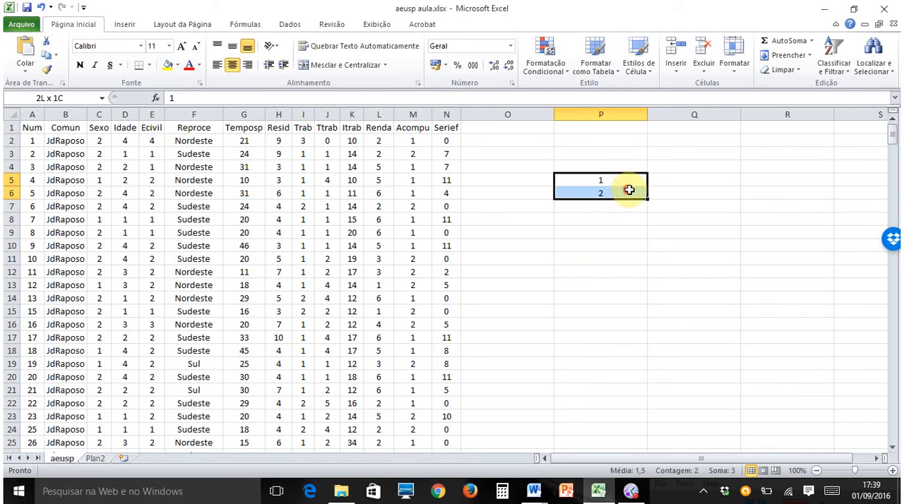
{"action": "left_click", "coordinate": [620, 220]}
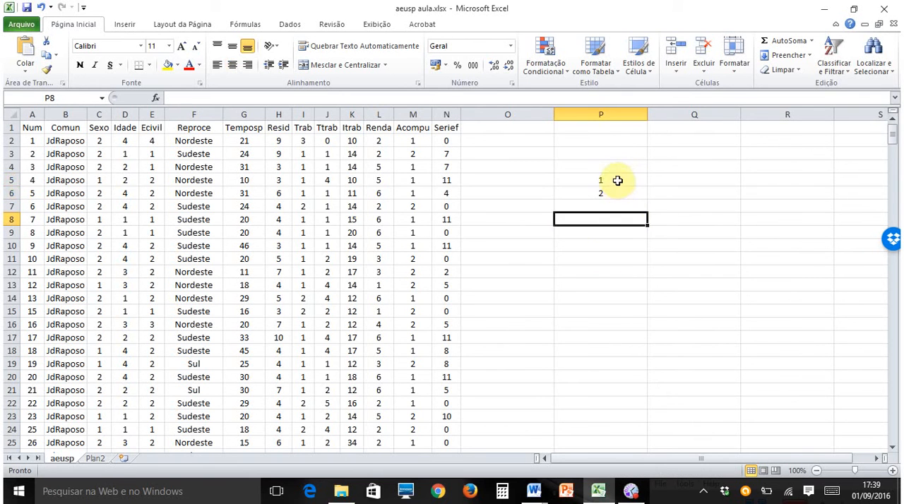
{"action": "left_click_drag", "start_coordinate": [617, 180], "coordinate": [617, 189]}
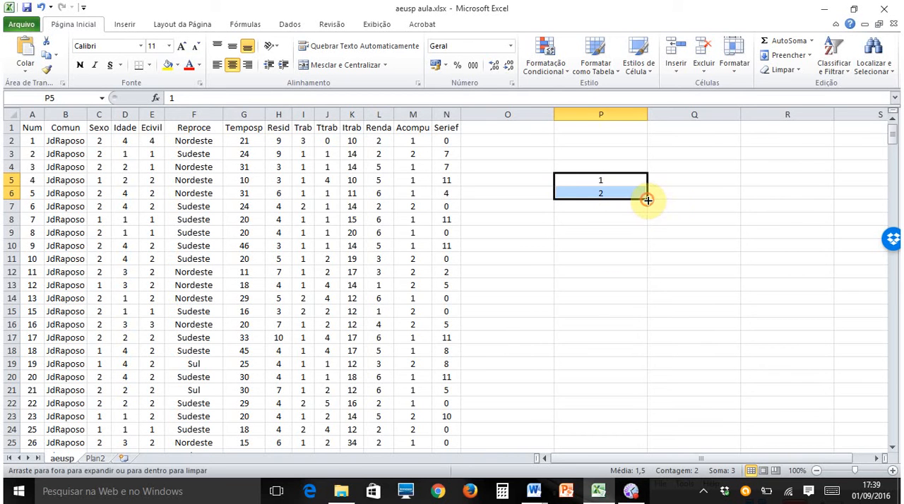
{"action": "left_click_drag", "start_coordinate": [647, 200], "coordinate": [640, 305]}
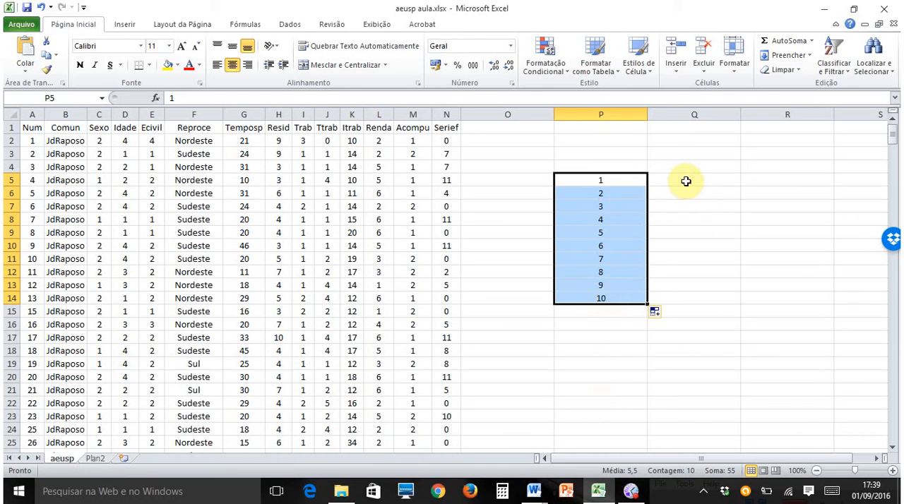
- Enter 2 and 4 in cells Q5 and Q6 and extend the even-number series down to 20 in Q14
{"action": "left_click", "coordinate": [683, 181]}
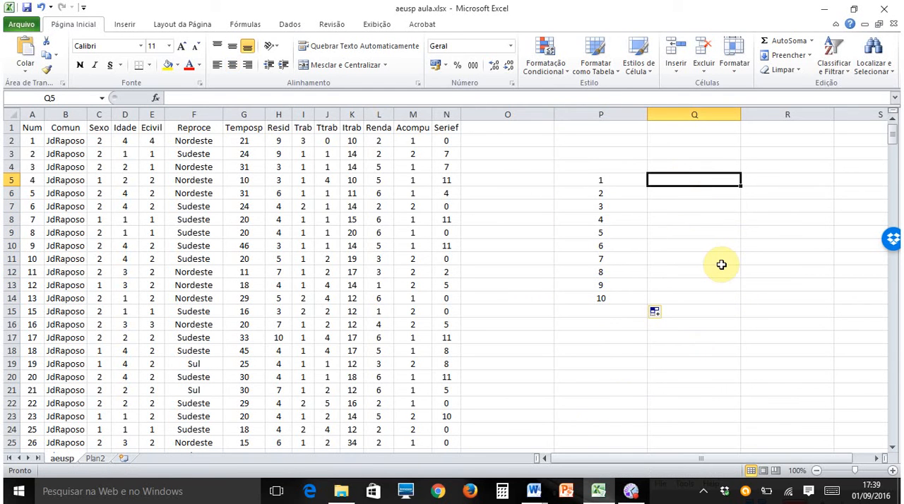
{"action": "type", "text": "2"}
{"action": "key", "text": "Return"}
{"action": "type", "text": "4"}
{"action": "key", "text": "Return"}
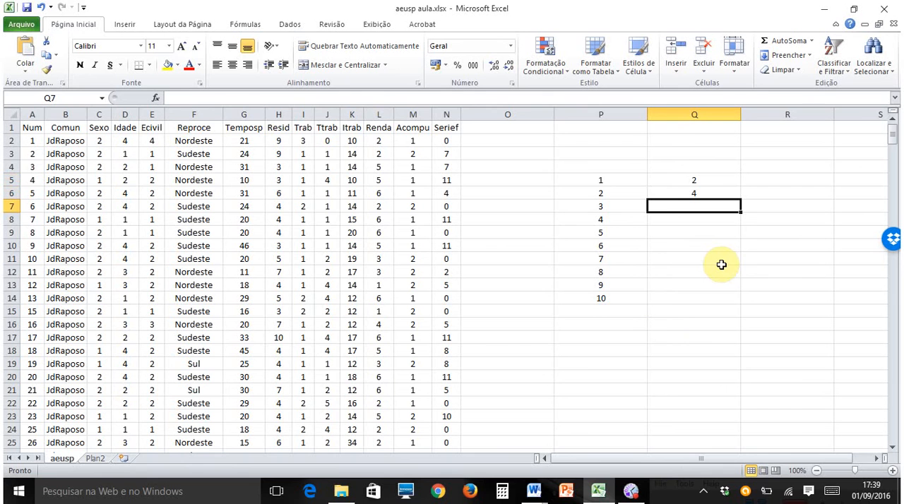
{"action": "left_click_drag", "start_coordinate": [709, 176], "coordinate": [708, 191]}
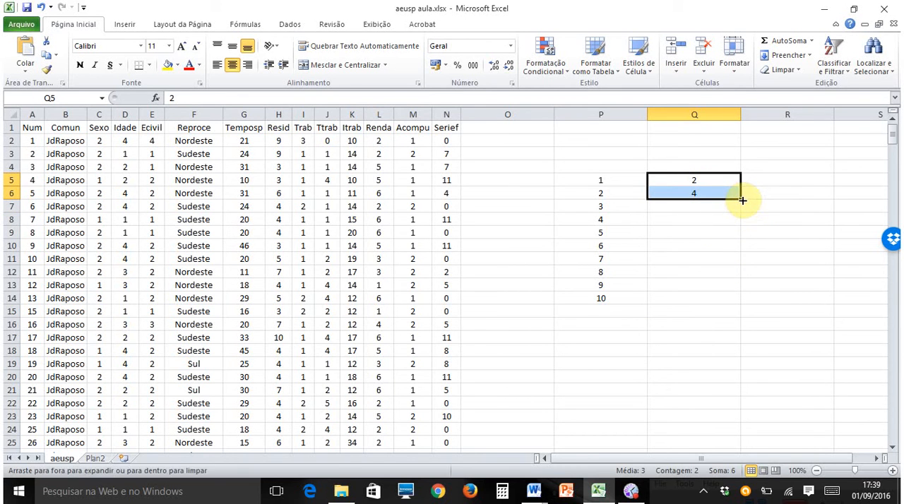
{"action": "left_click_drag", "start_coordinate": [741, 199], "coordinate": [742, 299]}
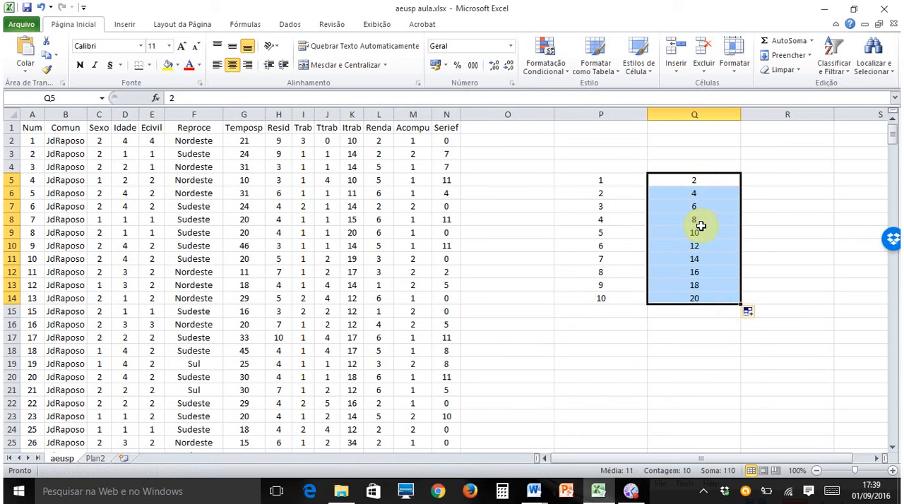
{"action": "left_click", "coordinate": [665, 390]}
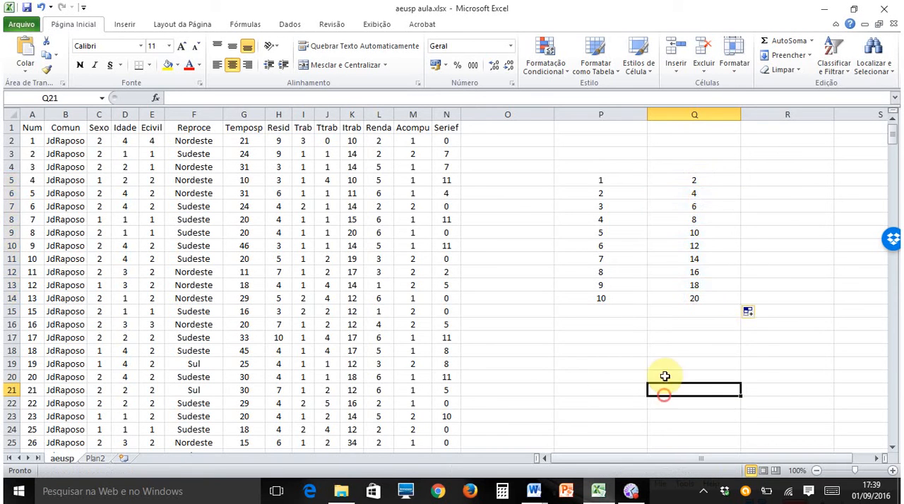
- Clear the contents of columns P and Q to remove both practice series
{"action": "left_click", "coordinate": [600, 113]}
{"action": "left_click_drag", "start_coordinate": [604, 110], "coordinate": [669, 111]}
{"action": "key", "text": "Delete"}
{"action": "left_click", "coordinate": [635, 338]}
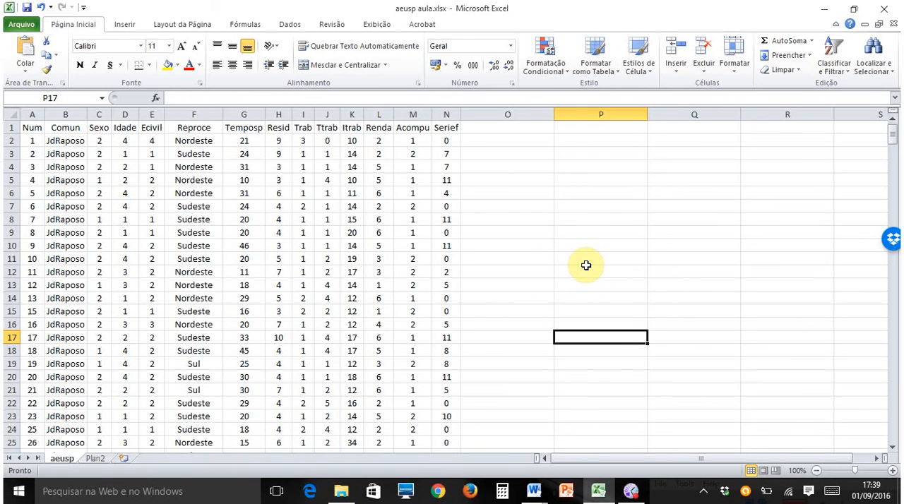
- Examine the variable headers in row 1 against the data rows further down the aeusp sheet
{"action": "scroll", "coordinate": [467, 240], "scroll_direction": "down", "scroll_amount": 9}
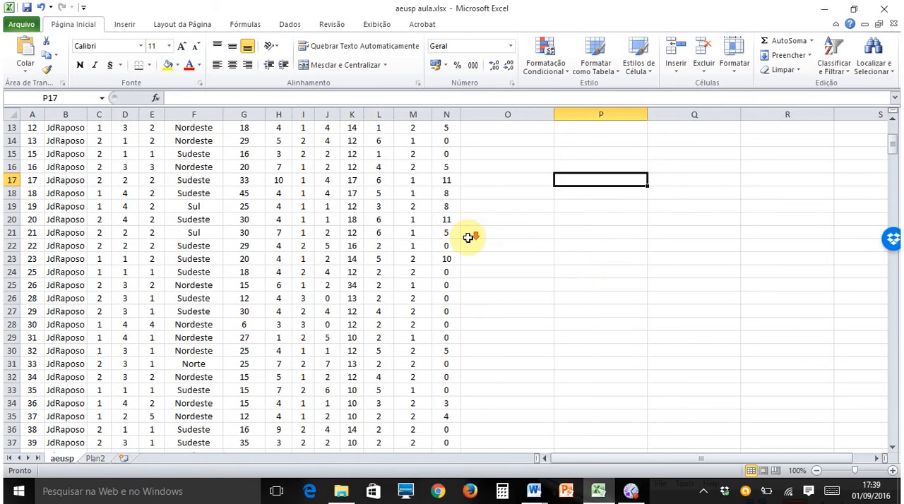
{"action": "scroll", "coordinate": [467, 242], "scroll_direction": "down", "scroll_amount": 1}
{"action": "scroll", "coordinate": [467, 242], "scroll_direction": "up", "scroll_amount": 10}
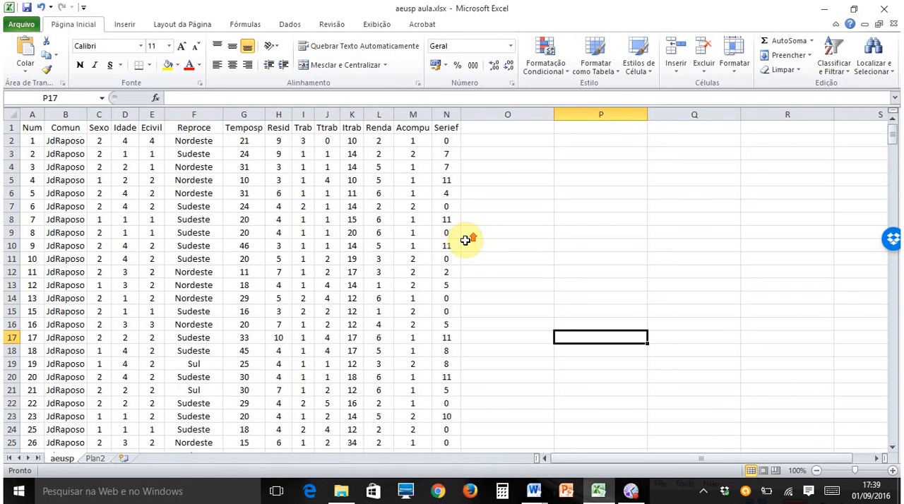
{"action": "left_click", "coordinate": [10, 127]}
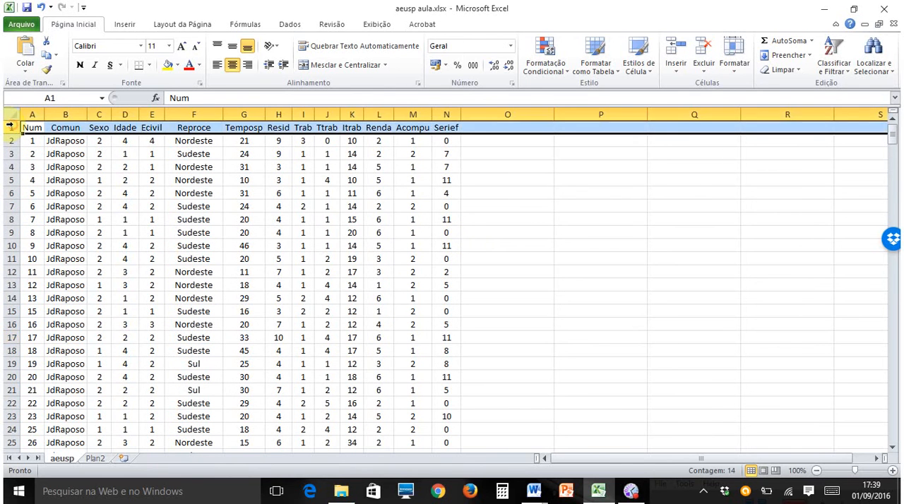
{"action": "scroll", "coordinate": [559, 238], "scroll_direction": "down", "scroll_amount": 7}
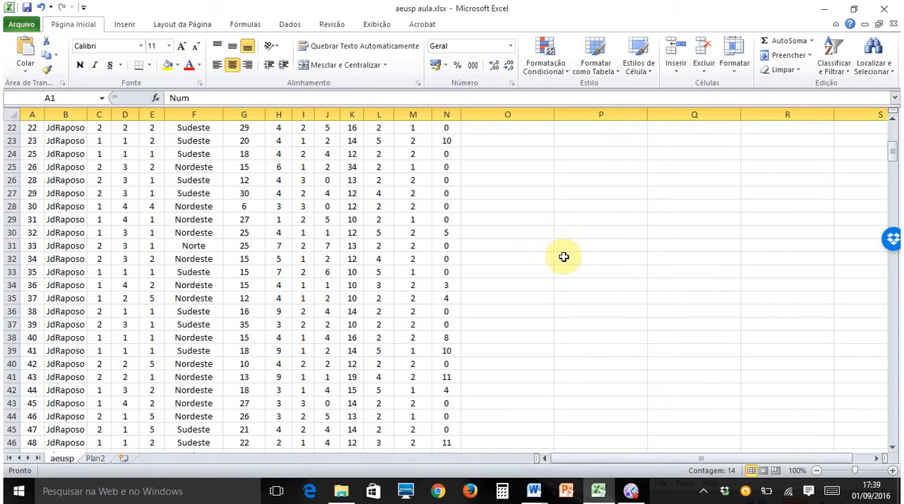
{"action": "scroll", "coordinate": [564, 257], "scroll_direction": "down", "scroll_amount": 19}
{"action": "scroll", "coordinate": [569, 271], "scroll_direction": "up", "scroll_amount": 12}
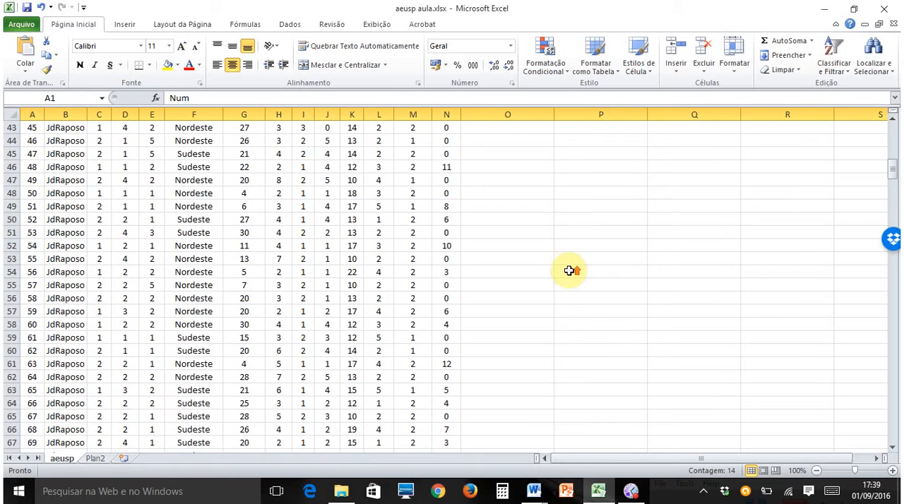
{"action": "scroll", "coordinate": [569, 271], "scroll_direction": "up", "scroll_amount": 14}
{"action": "left_click", "coordinate": [528, 180]}
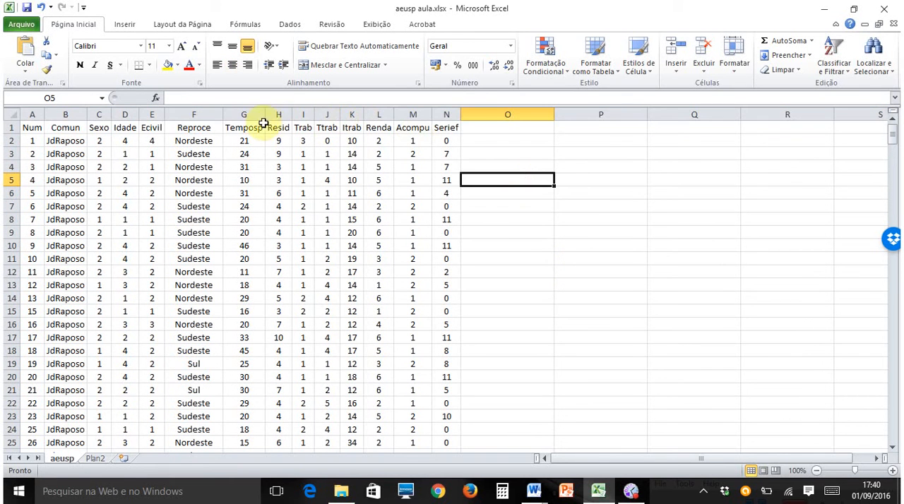
{"action": "left_click", "coordinate": [11, 127]}
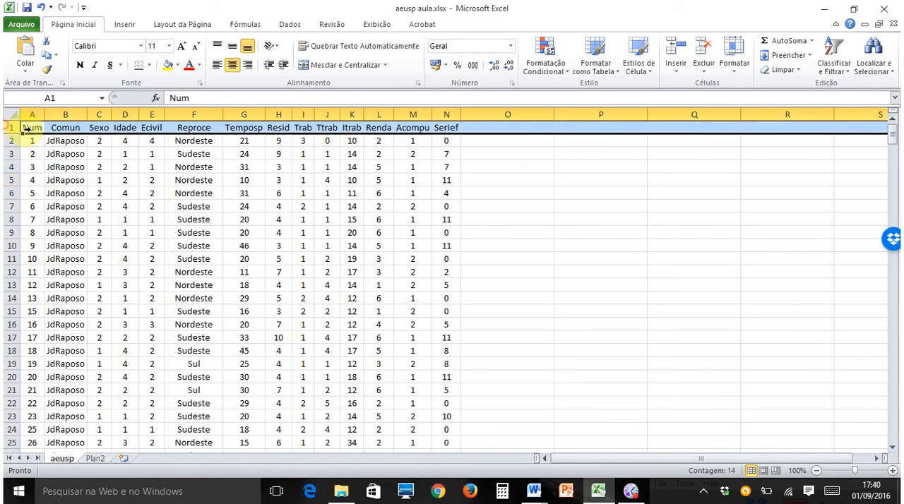
{"action": "left_click", "coordinate": [569, 168]}
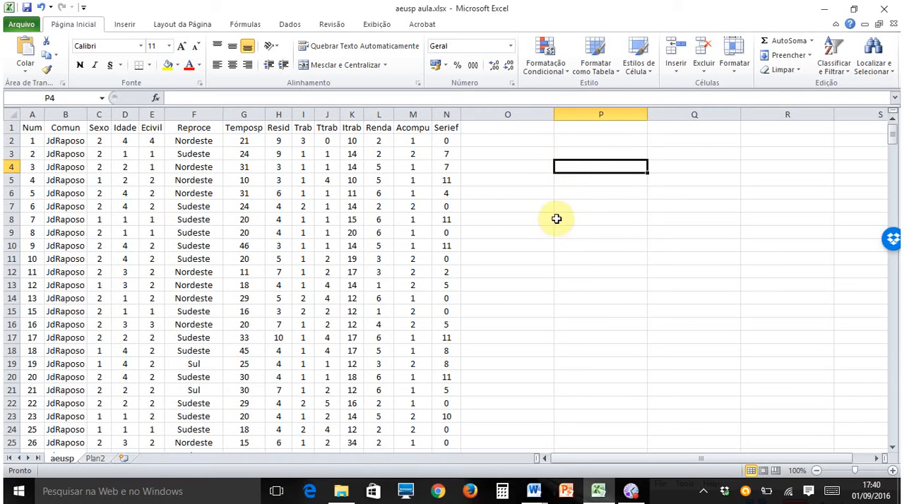
- Freeze the panes above row 2 so the header row stays in view
{"action": "left_click", "coordinate": [13, 140]}
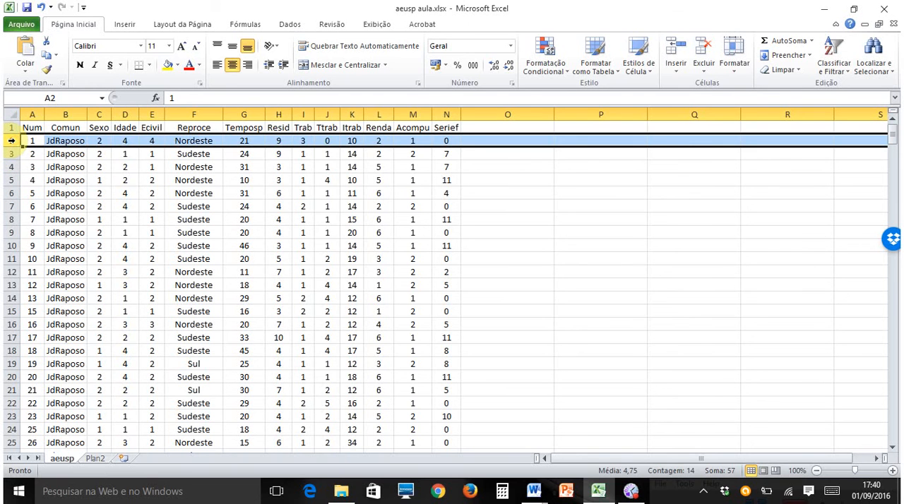
{"action": "left_click", "coordinate": [375, 24]}
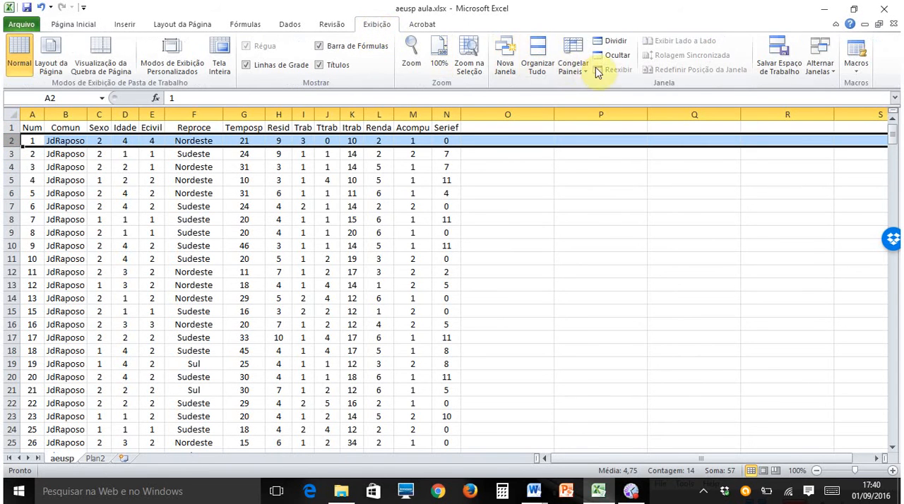
{"action": "left_click", "coordinate": [576, 56]}
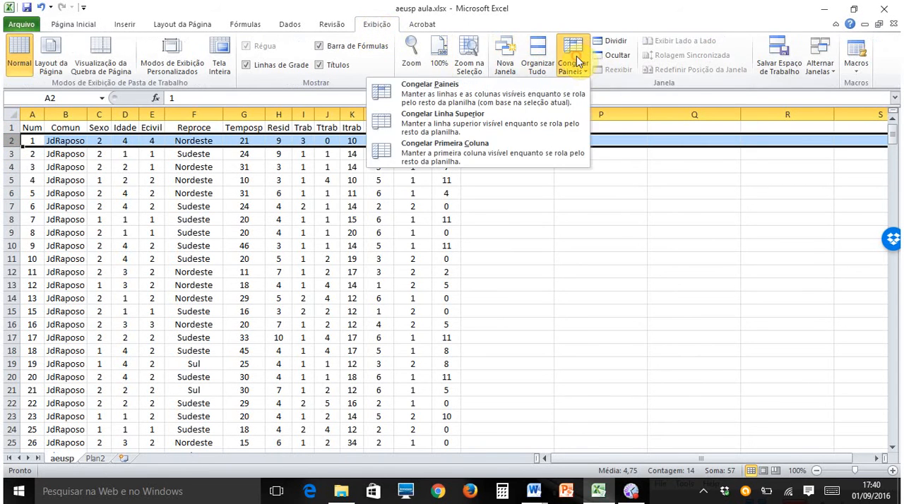
{"action": "left_click", "coordinate": [428, 94]}
- Examine the records under the frozen headers down to the last data row, including the Temposp column
{"action": "scroll", "coordinate": [529, 226], "scroll_direction": "down", "scroll_amount": 7}
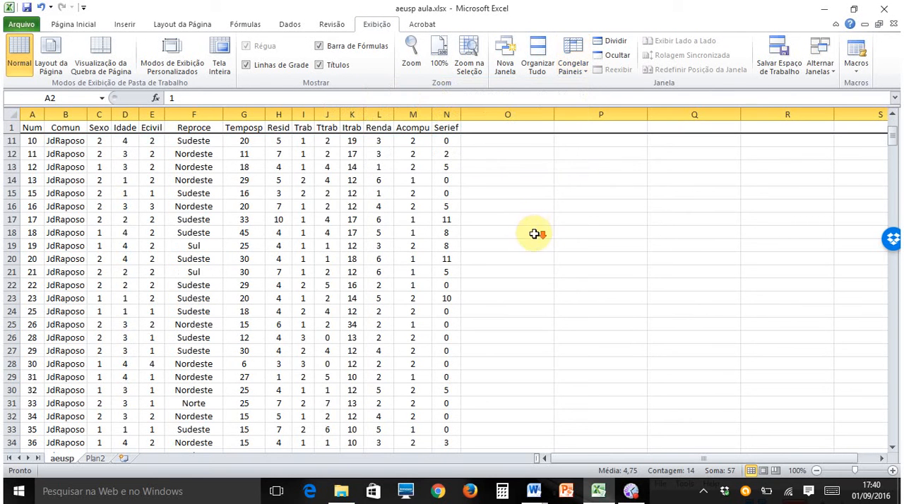
{"action": "scroll", "coordinate": [519, 225], "scroll_direction": "down", "scroll_amount": 10}
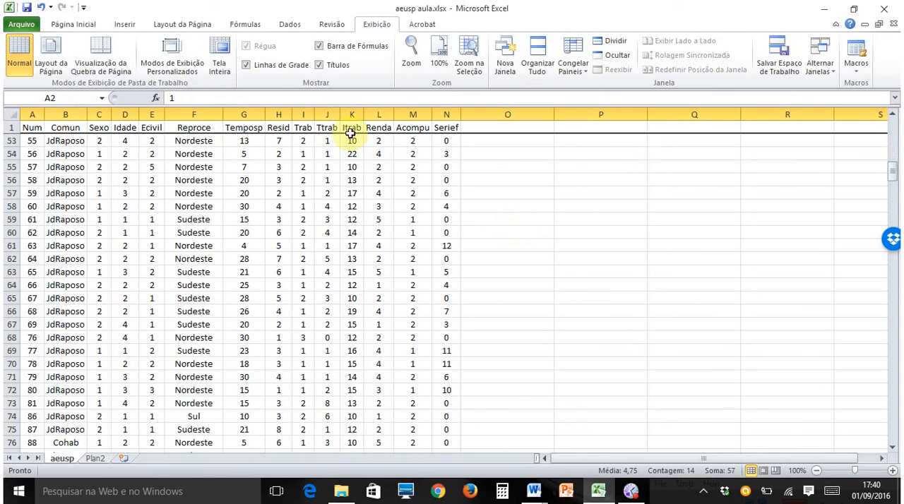
{"action": "scroll", "coordinate": [783, 374], "scroll_direction": "down", "scroll_amount": 7}
{"action": "scroll", "coordinate": [786, 375], "scroll_direction": "down", "scroll_amount": 20}
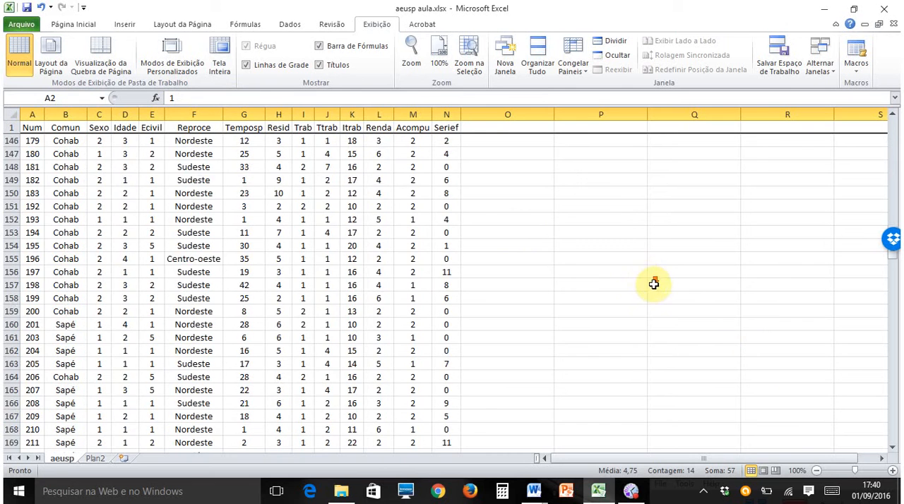
{"action": "scroll", "coordinate": [677, 276], "scroll_direction": "down", "scroll_amount": 20}
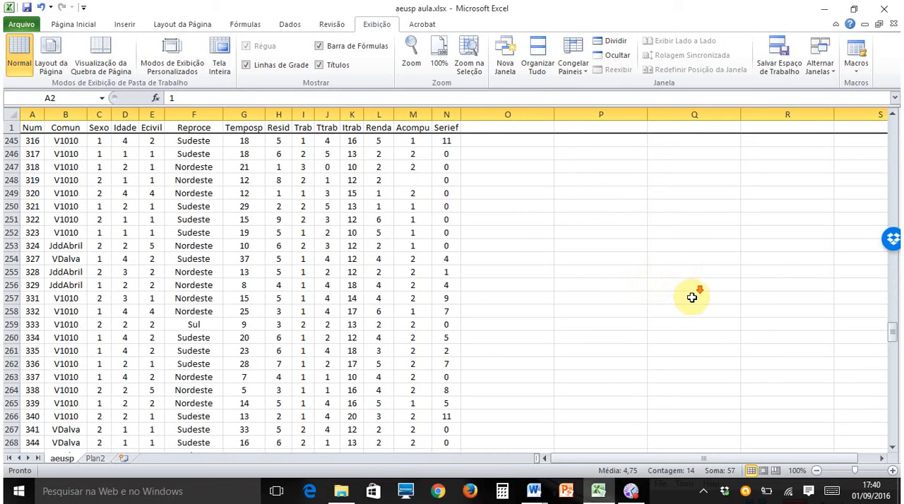
{"action": "scroll", "coordinate": [708, 332], "scroll_direction": "down", "scroll_amount": 20}
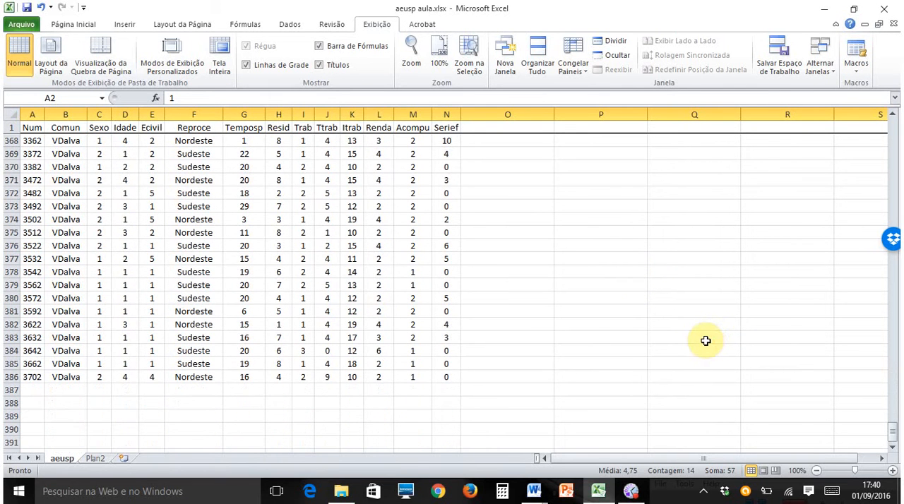
{"action": "scroll", "coordinate": [706, 339], "scroll_direction": "down", "scroll_amount": 1}
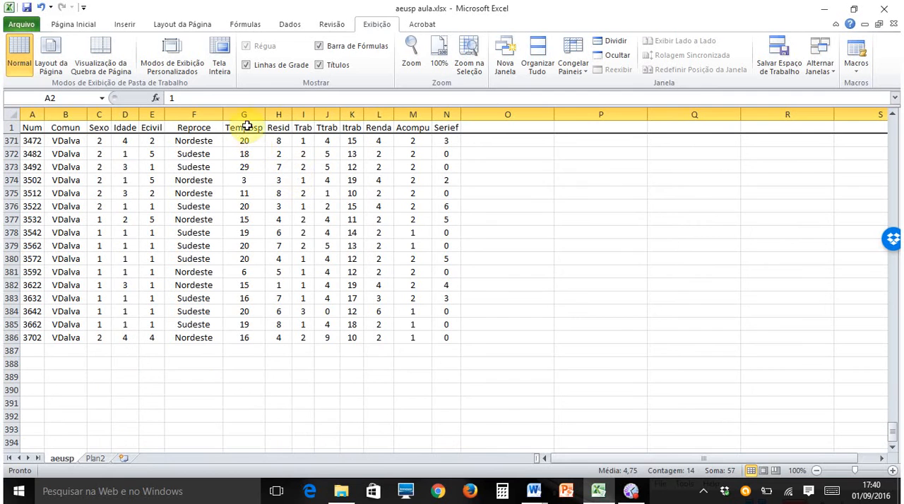
{"action": "left_click", "coordinate": [245, 114]}
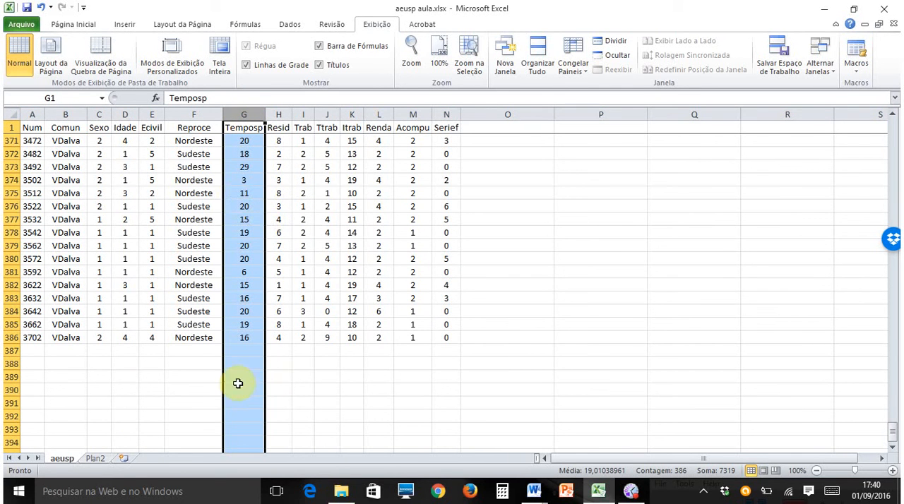
- Enter the labels MÉDIA, MEDIANA and MODA in cells F388, F389 and F390 below the data
{"action": "left_click", "coordinate": [199, 361]}
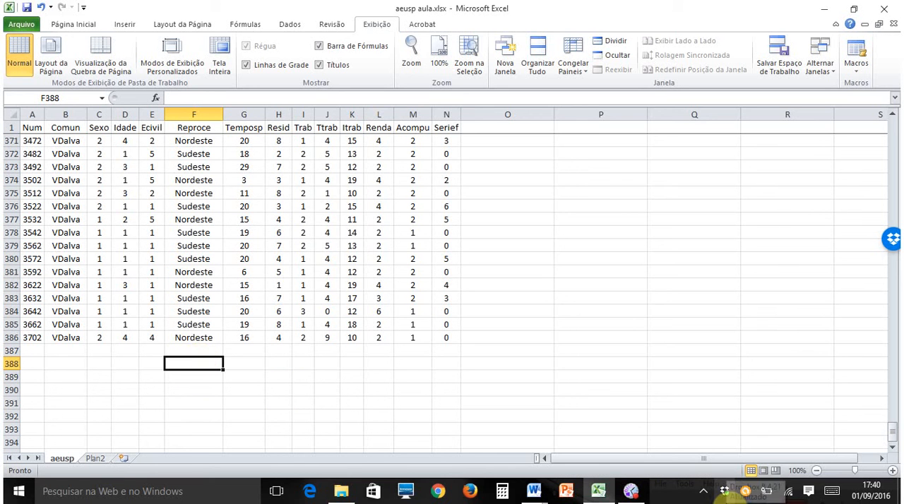
{"action": "type", "text": "MÉDIA"}
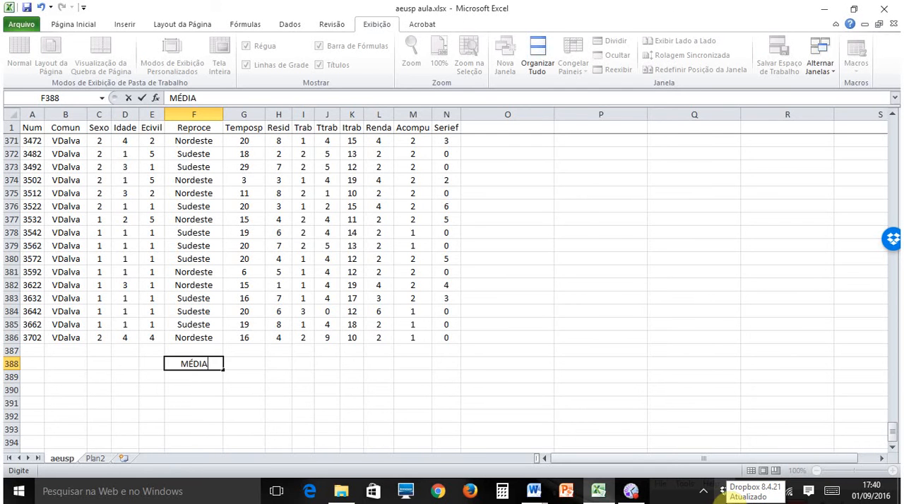
{"action": "key", "text": "Return"}
{"action": "type", "text": "MEDIANA"}
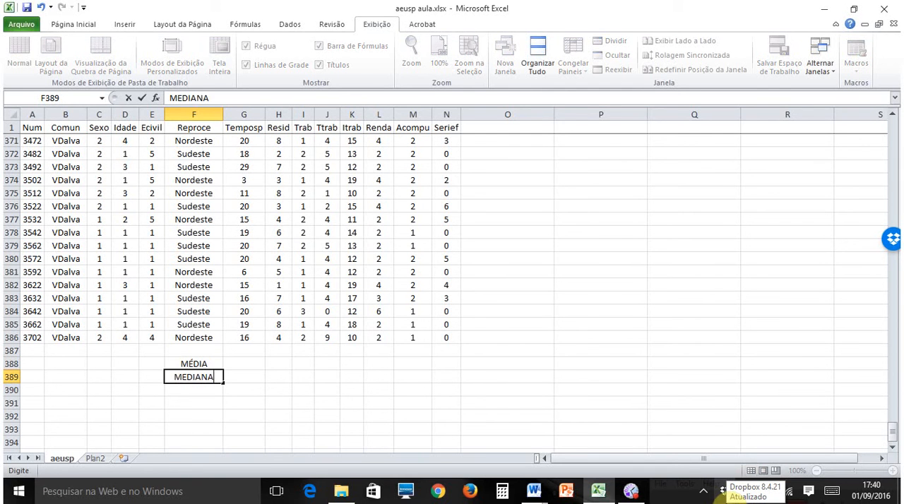
{"action": "key", "text": "Return"}
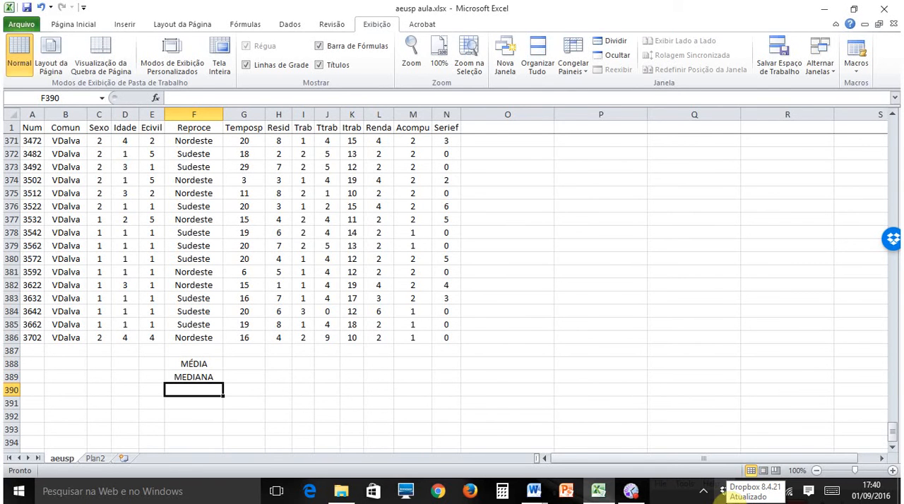
{"action": "type", "text": "MODA"}
{"action": "key", "text": "Return"}
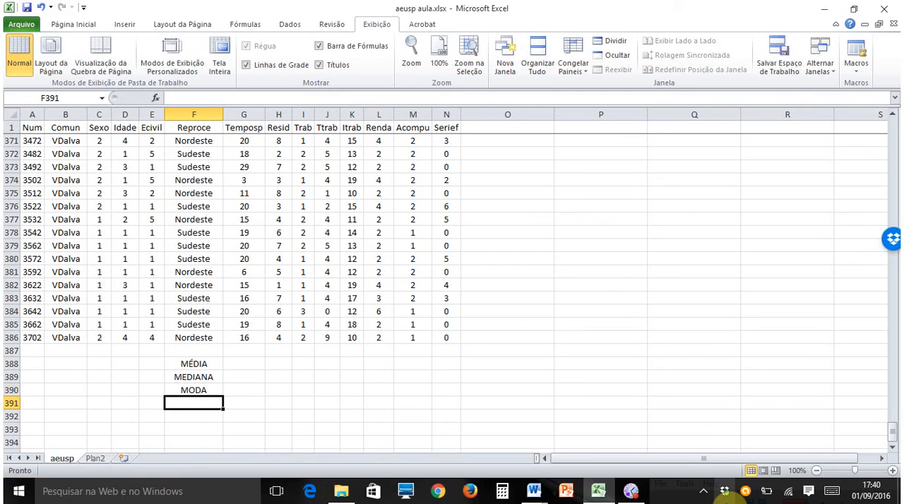
- Enter DESVIO PADRÃO, 2 QUARTIL and 75 PERCENTIL in cells F391 to F393 and widen column F to fit them
{"action": "type", "text": "DESVIO PA"}
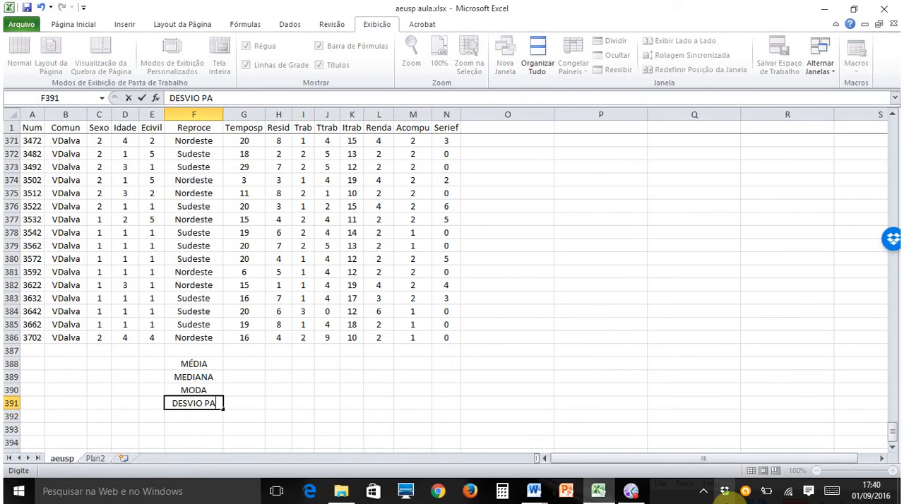
{"action": "type", "text": "DRÃO"}
{"action": "key", "text": "Return"}
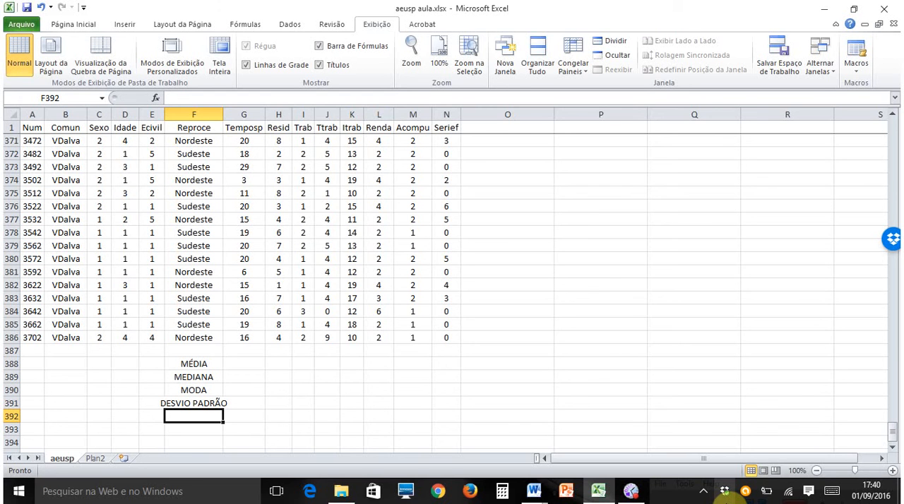
{"action": "type", "text": "2 QUARTIL"}
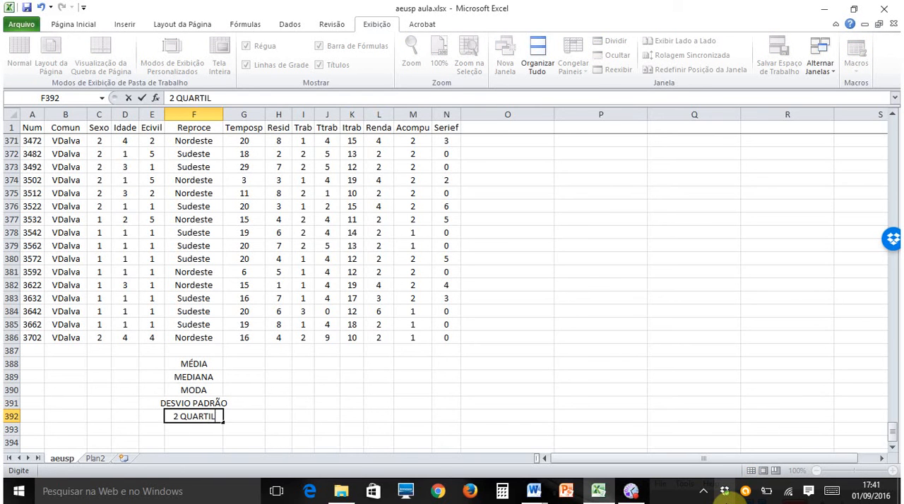
{"action": "key", "text": "Return"}
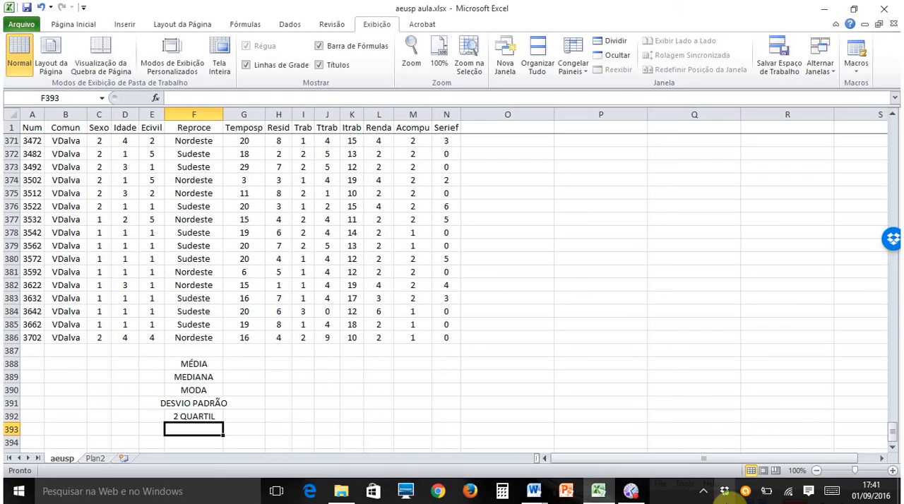
{"action": "type", "text": "75 PERCENTIL"}
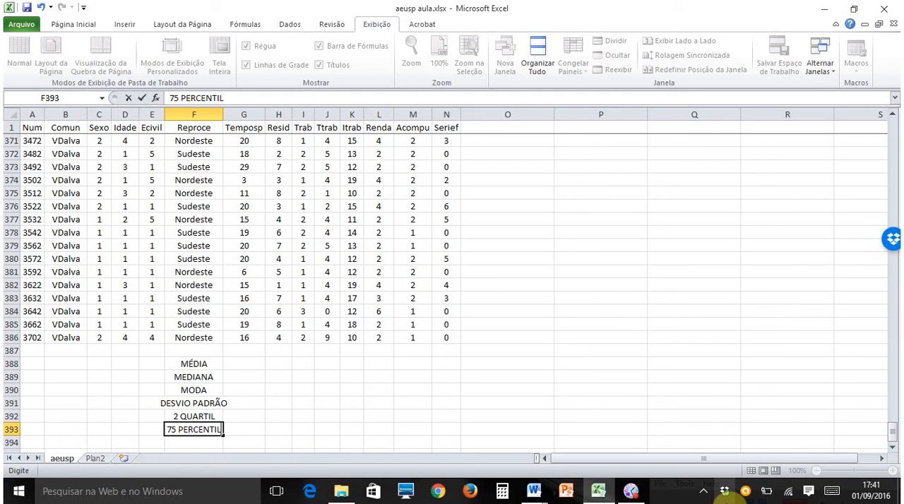
{"action": "key", "text": "Return"}
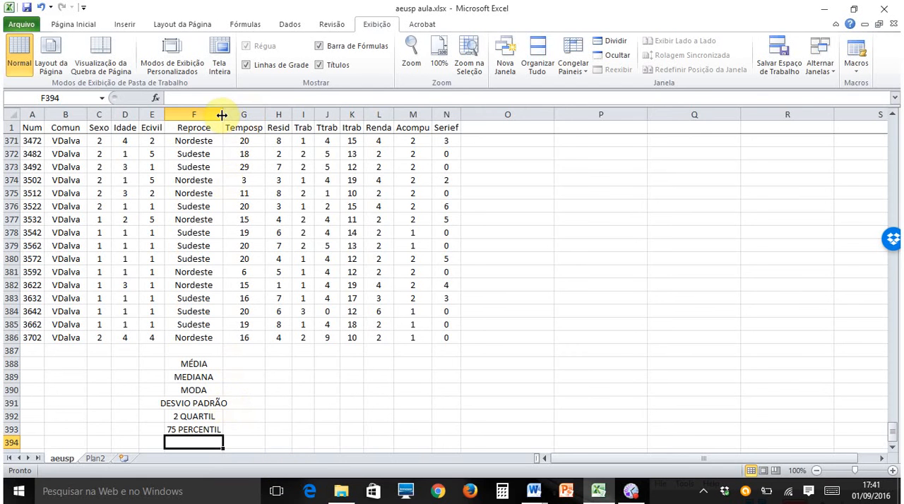
{"action": "left_click_drag", "start_coordinate": [222, 115], "coordinate": [236, 115]}
- Increase the font size of range F388:G393 to 16 and autofit the width of column F
{"action": "scroll", "coordinate": [244, 339], "scroll_direction": "down", "scroll_amount": 3}
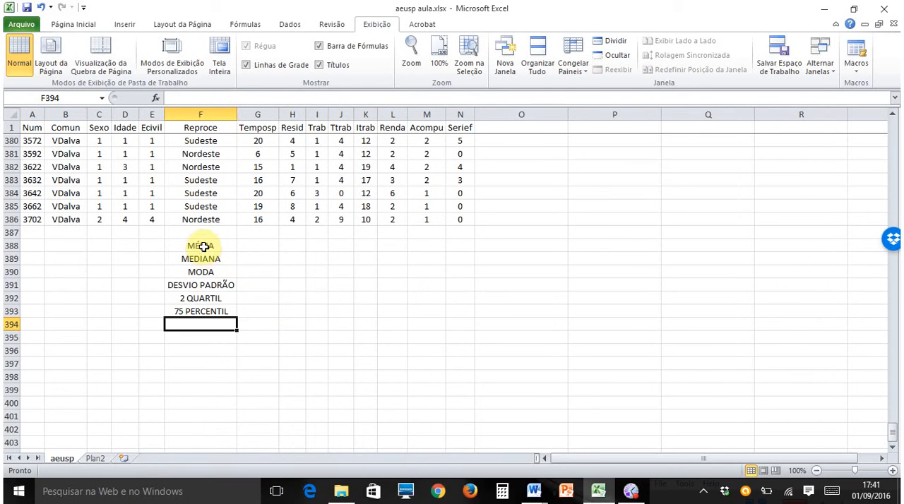
{"action": "left_click_drag", "start_coordinate": [200, 245], "coordinate": [261, 315]}
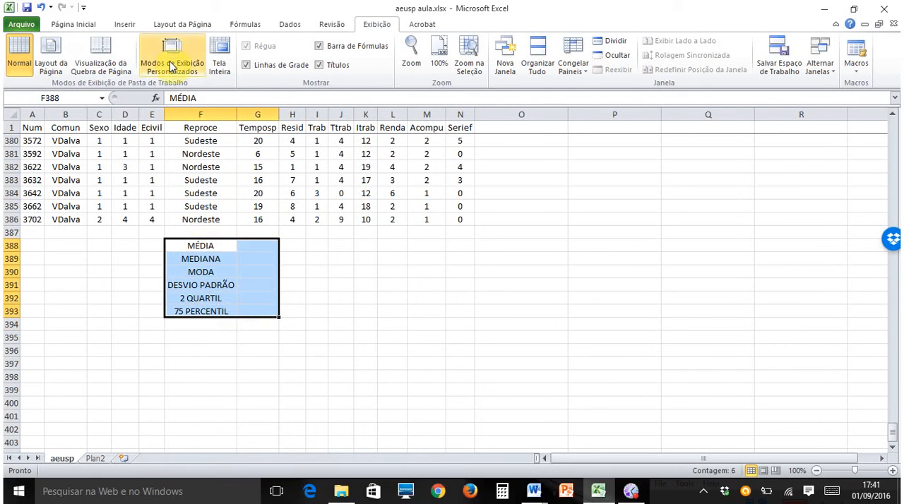
{"action": "left_click", "coordinate": [73, 26]}
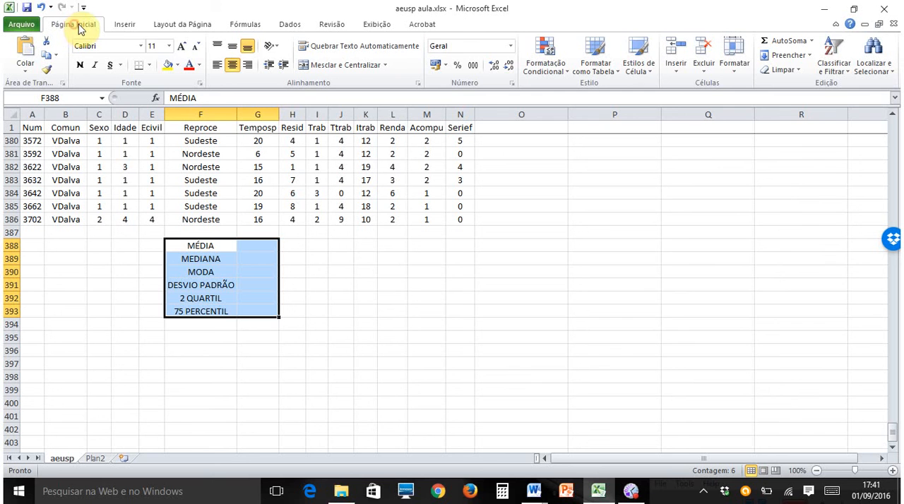
{"action": "left_click", "coordinate": [182, 47]}
{"action": "left_click", "coordinate": [182, 47]}
{"action": "left_click", "coordinate": [182, 46]}
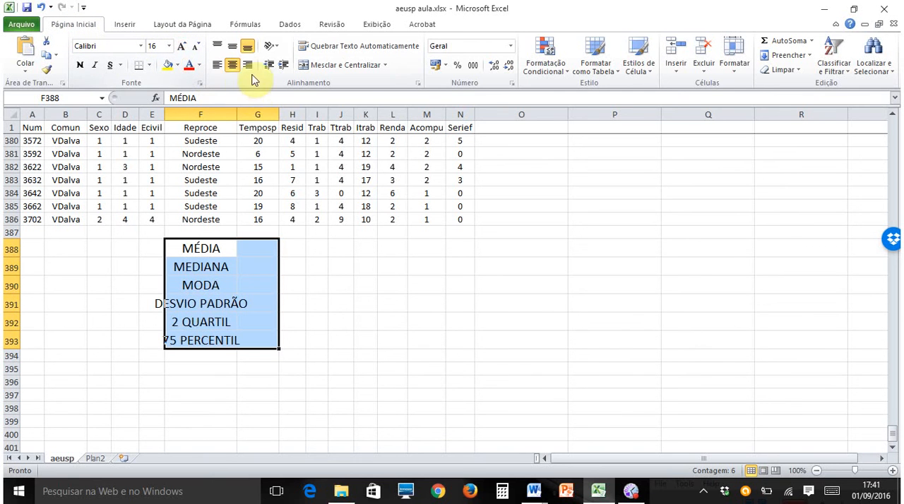
{"action": "double_click", "coordinate": [240, 114]}
{"action": "left_click", "coordinate": [325, 233]}
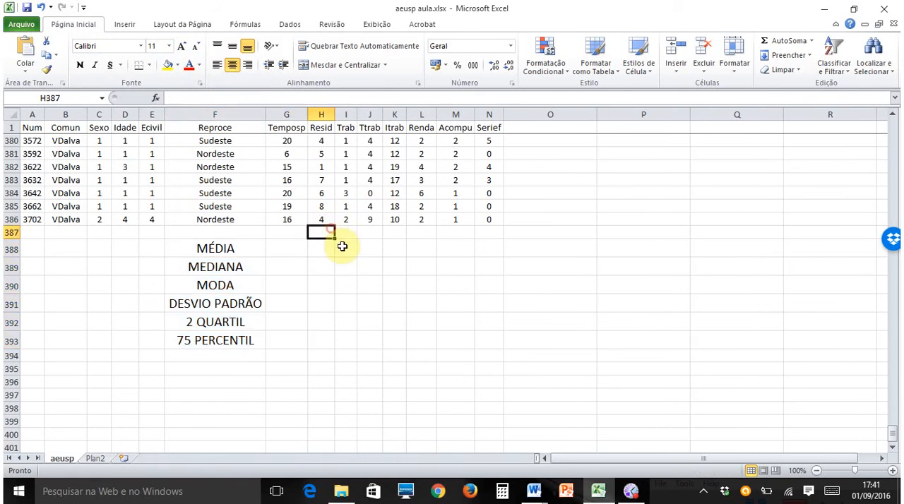
- Fill range F388:G393 with yellow and apply all borders to its cells
{"action": "left_click", "coordinate": [292, 251]}
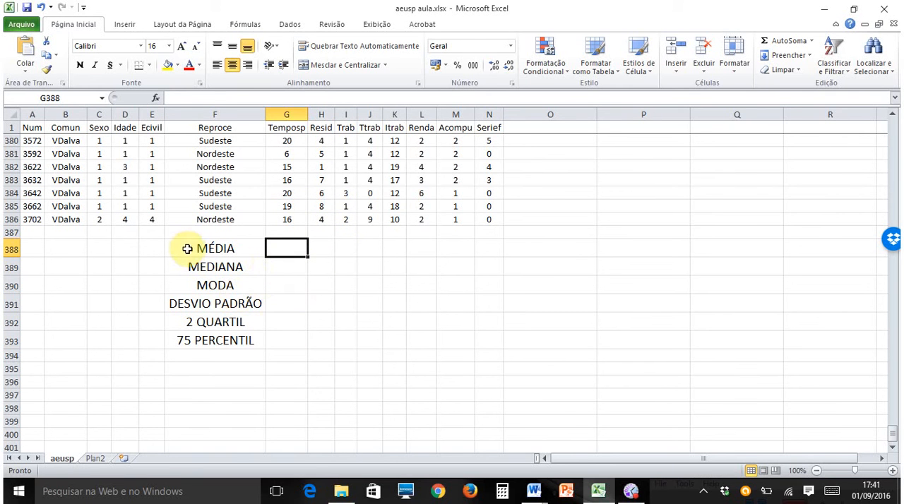
{"action": "left_click_drag", "start_coordinate": [187, 248], "coordinate": [276, 343]}
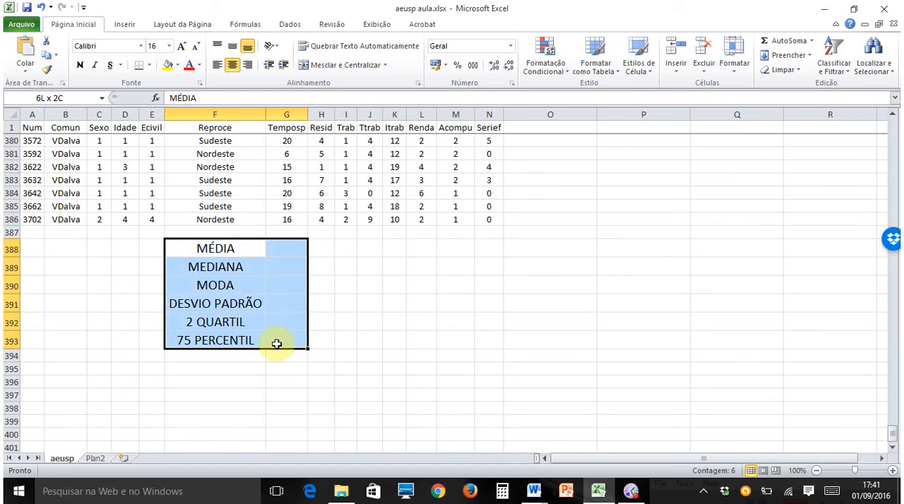
{"action": "left_click", "coordinate": [168, 66]}
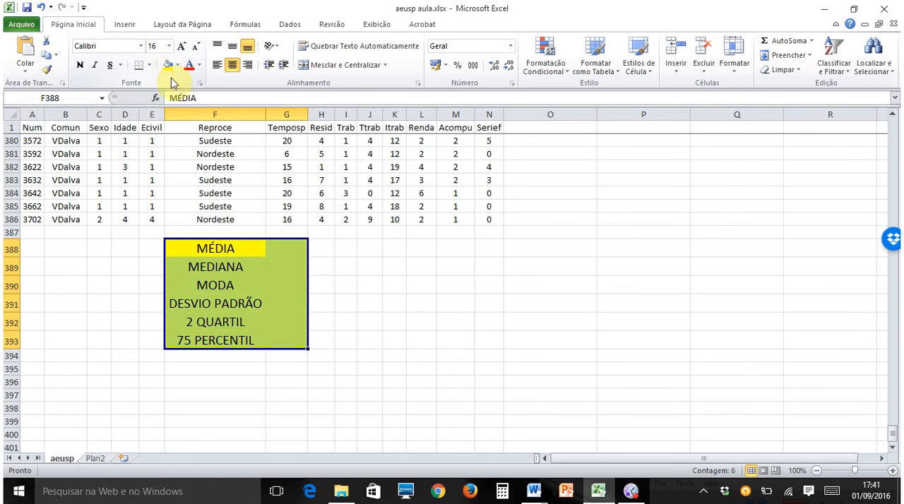
{"action": "left_click", "coordinate": [362, 320]}
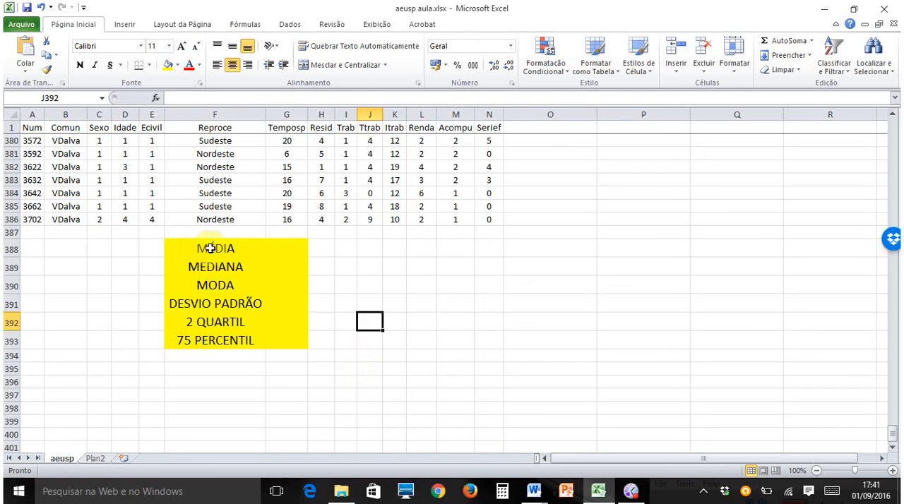
{"action": "left_click_drag", "start_coordinate": [211, 248], "coordinate": [280, 339]}
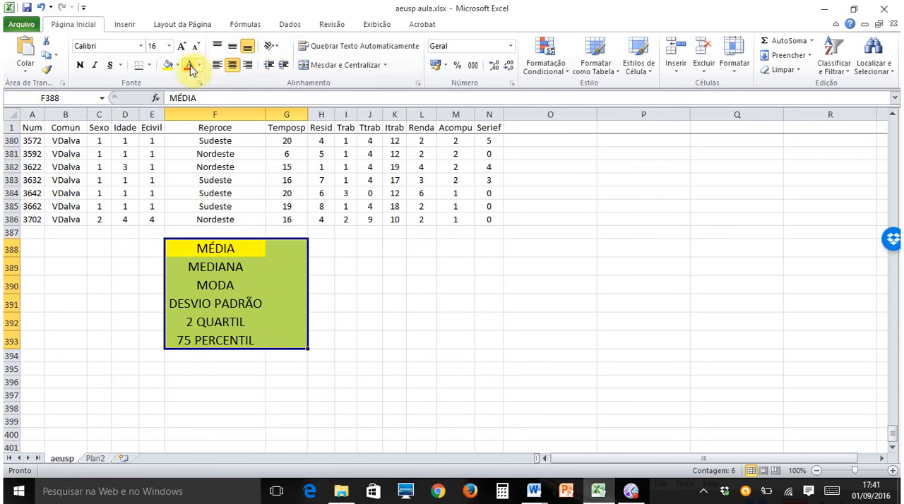
{"action": "left_click", "coordinate": [149, 65]}
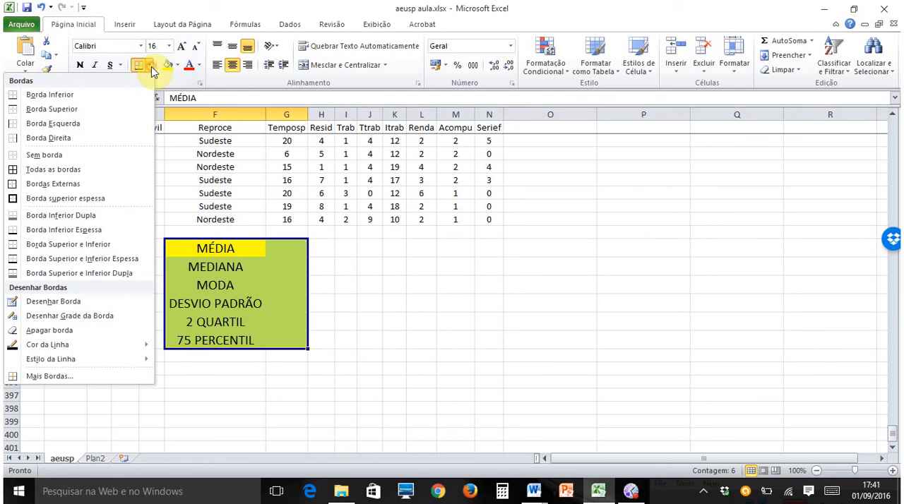
{"action": "left_click", "coordinate": [78, 174]}
{"action": "left_click", "coordinate": [369, 303]}
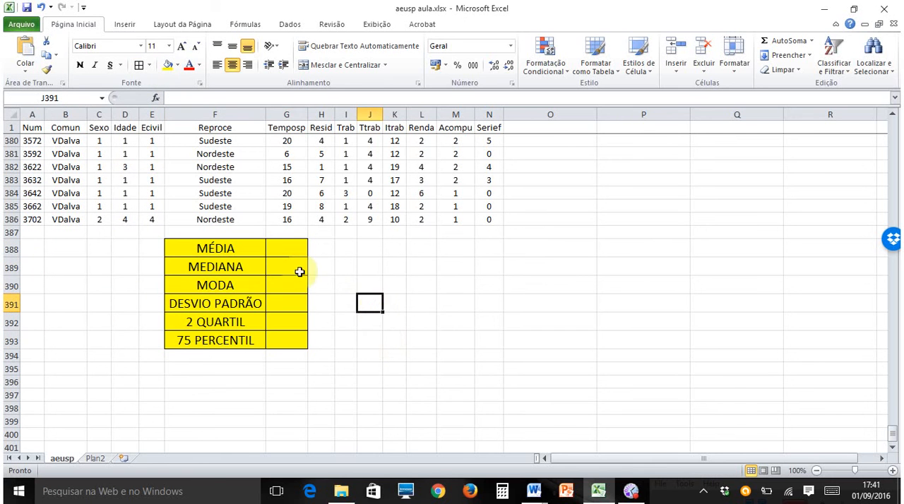
- Insert the statistical function MÉDIA in cell G388 for the Temposp range G2:G386
{"action": "left_click", "coordinate": [293, 251]}
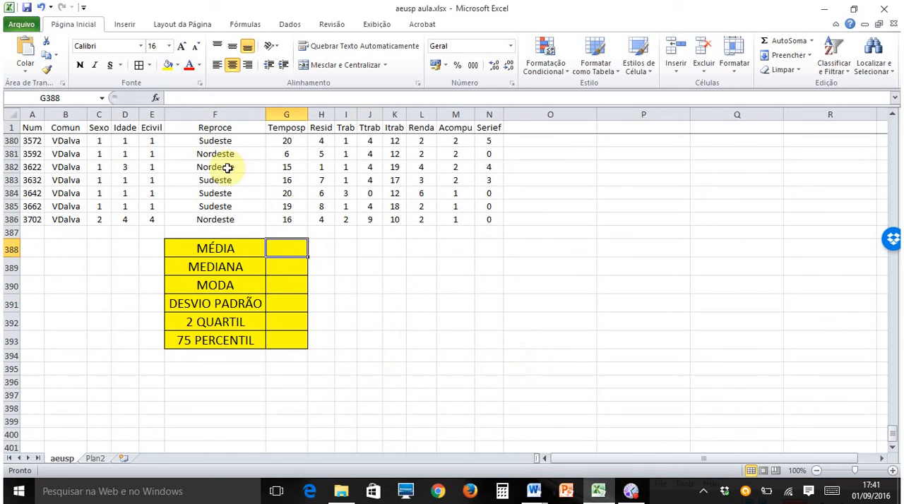
{"action": "left_click", "coordinate": [156, 99]}
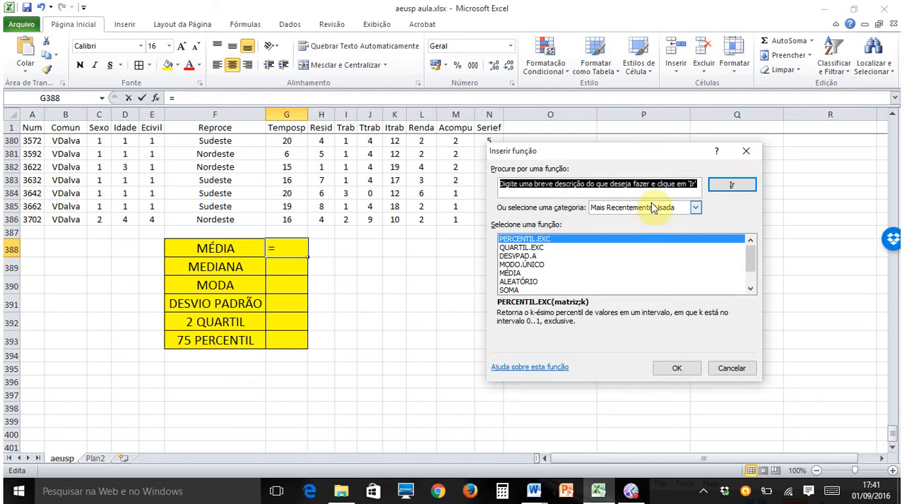
{"action": "left_click", "coordinate": [697, 208]}
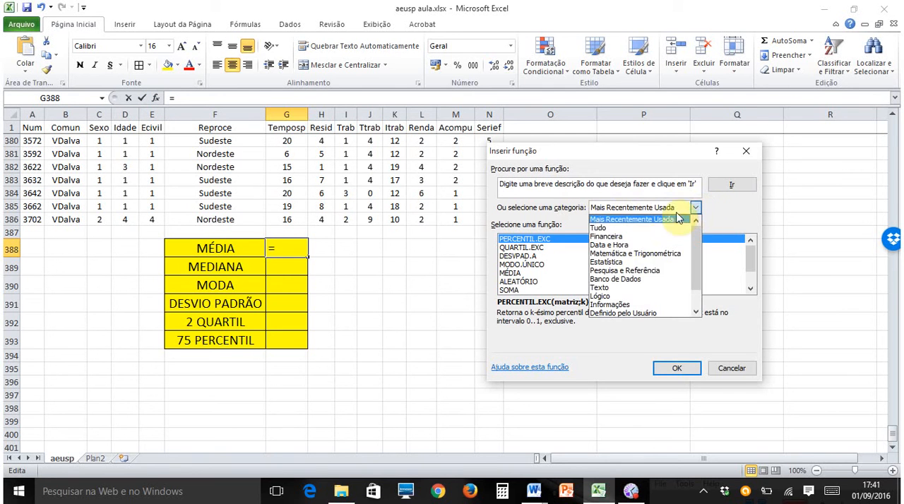
{"action": "left_click", "coordinate": [624, 268]}
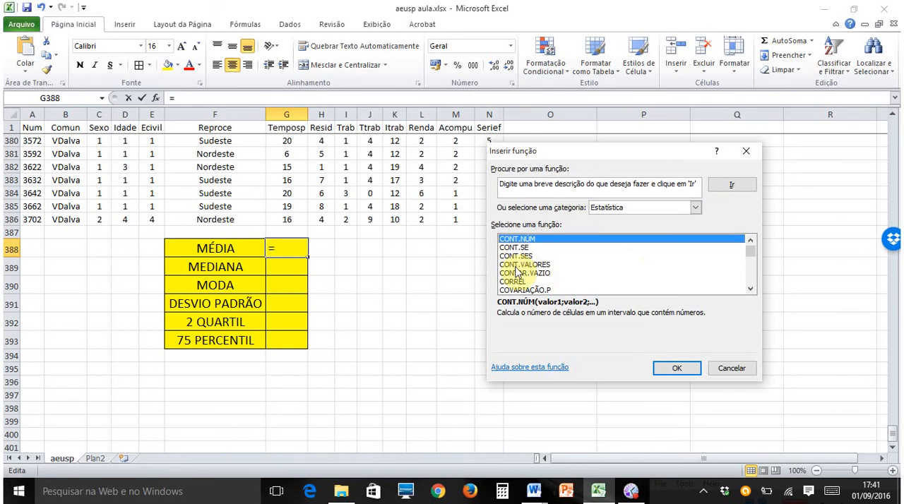
{"action": "left_click_drag", "start_coordinate": [751, 290], "coordinate": [750, 264]}
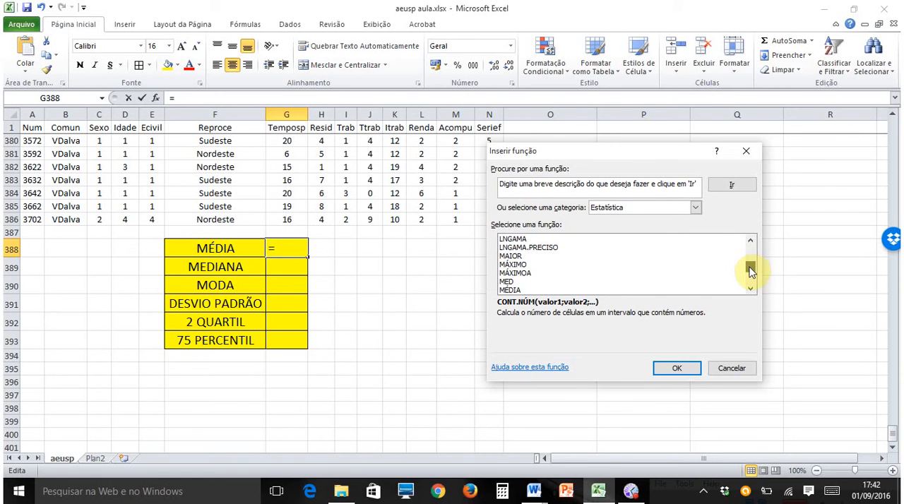
{"action": "left_click", "coordinate": [523, 290]}
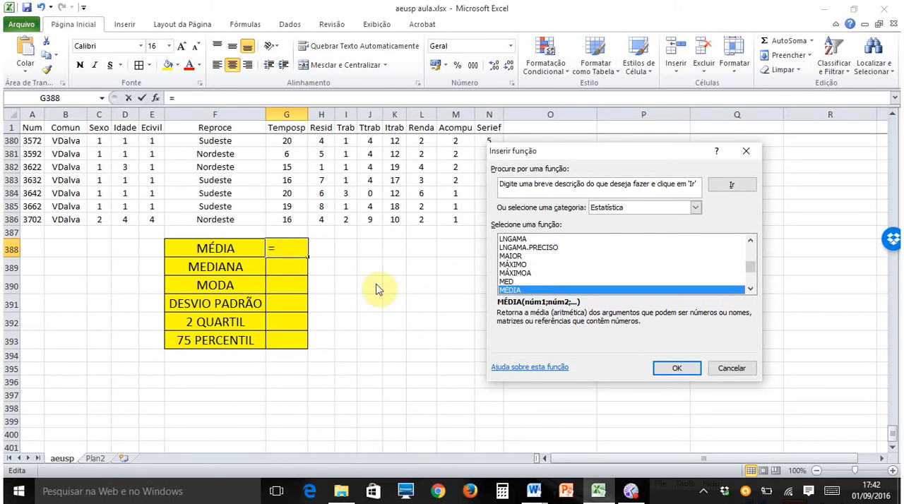
{"action": "left_click", "coordinate": [676, 368]}
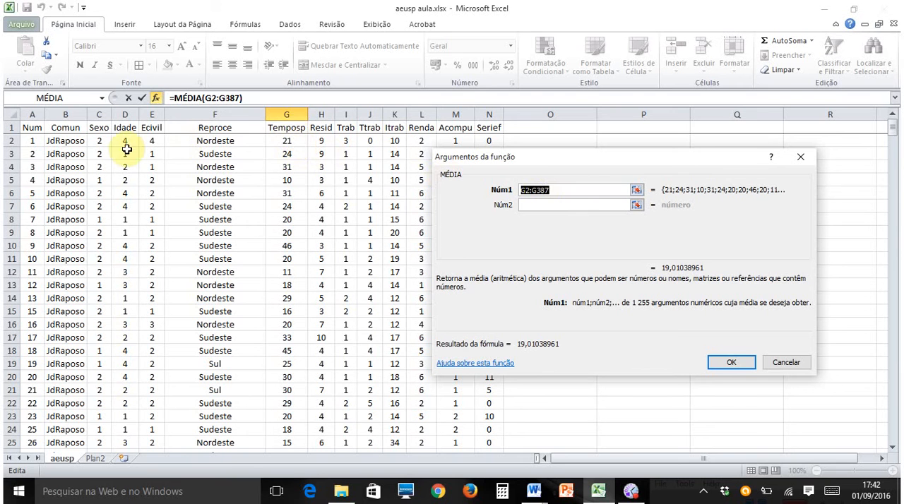
{"action": "left_click", "coordinate": [297, 141]}
{"action": "left_click_drag", "start_coordinate": [297, 141], "coordinate": [290, 387]}
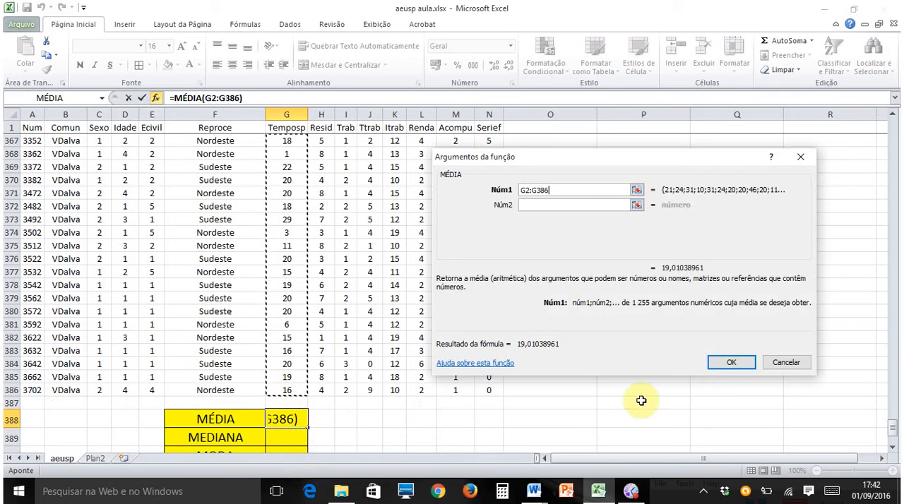
{"action": "left_click", "coordinate": [732, 362]}
{"action": "scroll", "coordinate": [706, 353], "scroll_direction": "down", "scroll_amount": 5}
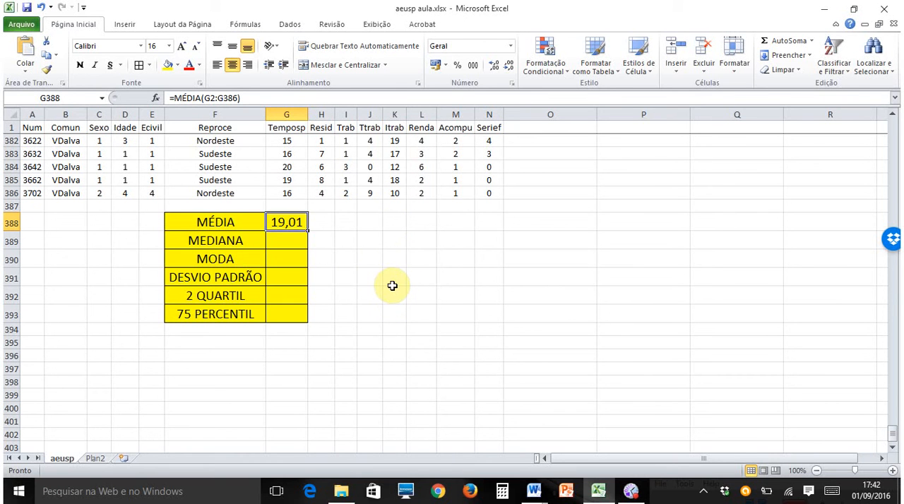
- Format the mean in cell G388 as a number with two decimal places
{"action": "left_click", "coordinate": [495, 68]}
{"action": "left_click", "coordinate": [494, 68]}
{"action": "left_click", "coordinate": [494, 68]}
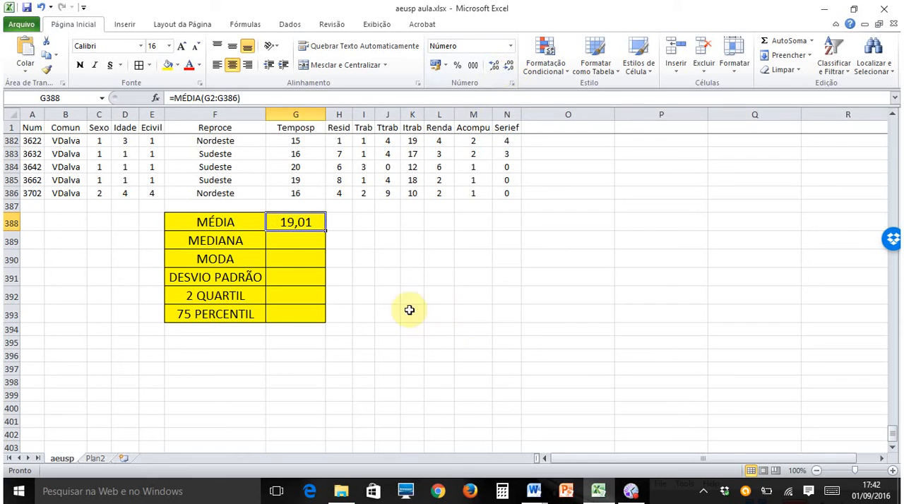
{"action": "left_click", "coordinate": [307, 239]}
{"action": "left_click", "coordinate": [299, 220]}
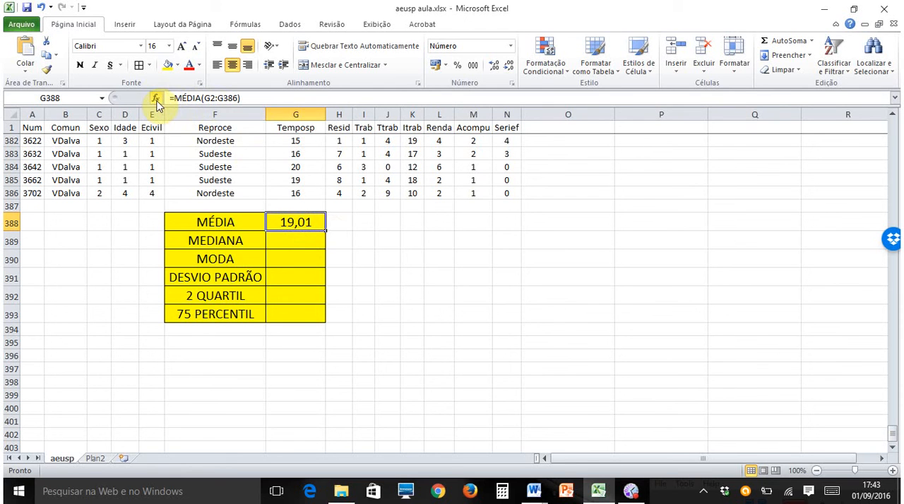
- Enter the median formula =MED(G2:G386) in cell G389 for the Temposp data
{"action": "left_click", "coordinate": [291, 240]}
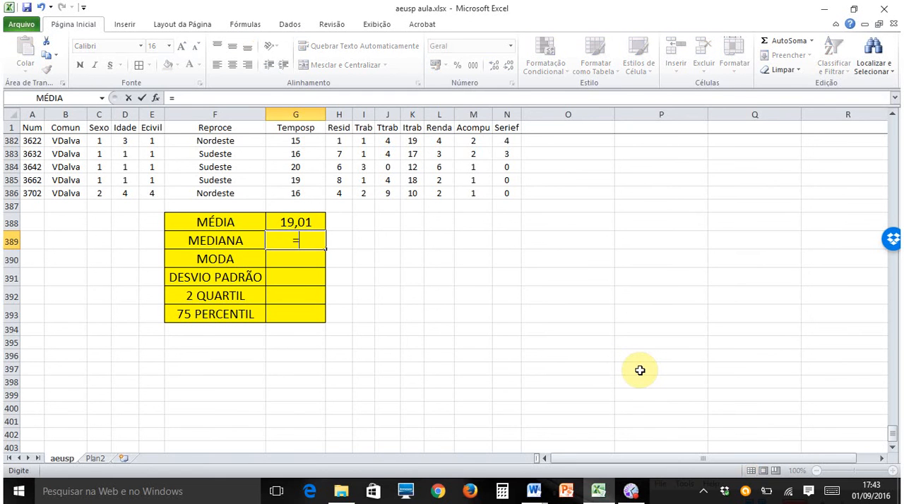
{"action": "type", "text": "=MED"}
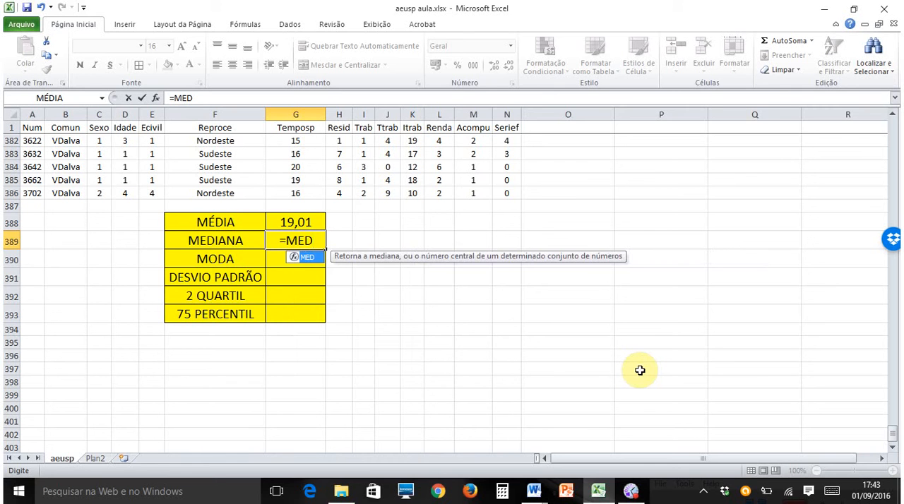
{"action": "type", "text": "("}
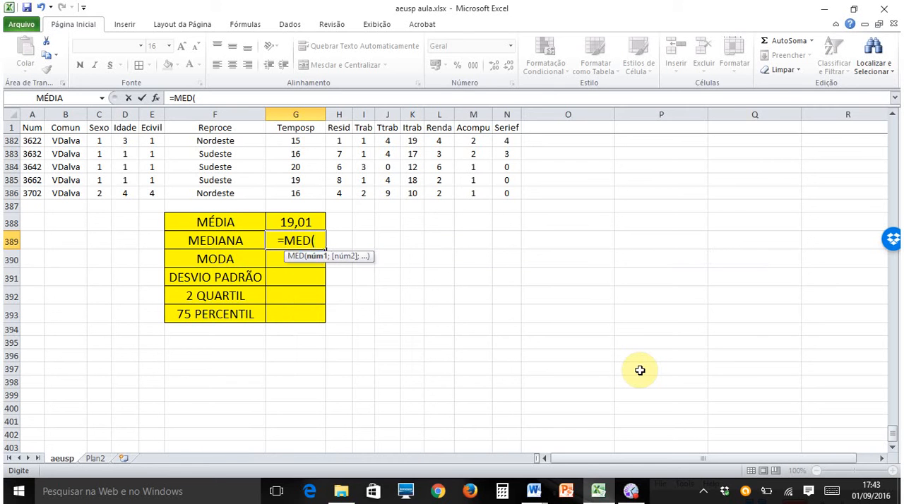
{"action": "left_click", "coordinate": [296, 191]}
{"action": "left_click_drag", "start_coordinate": [296, 192], "coordinate": [290, 147]}
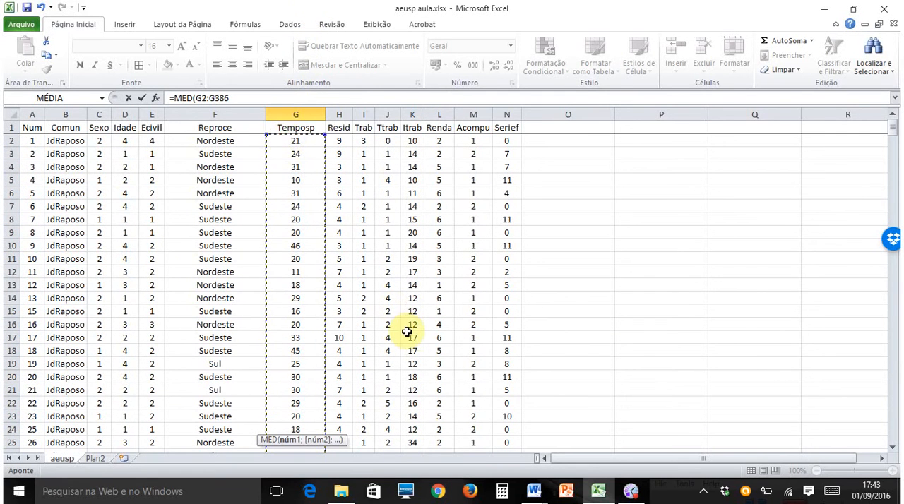
{"action": "key", "text": "Return"}
{"action": "left_click", "coordinate": [298, 344]}
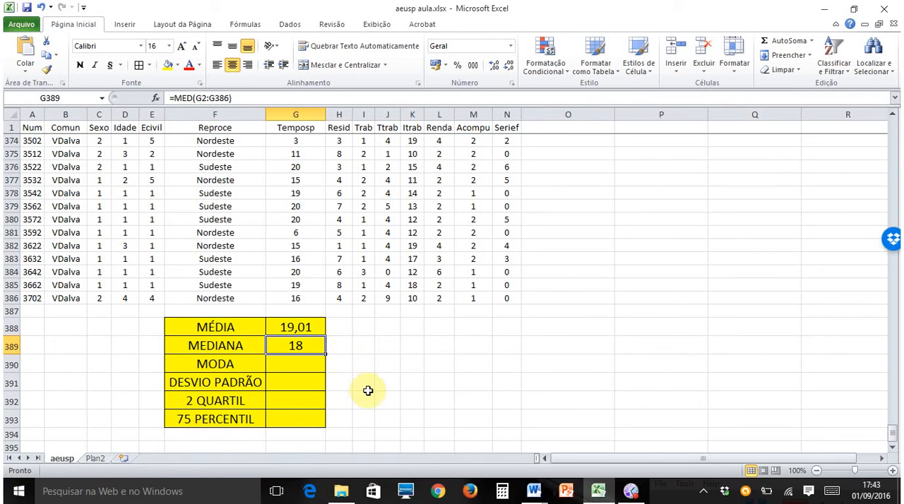
- Insert the statistical function MODO.ÚNICO in cell G390 for the Temposp range G2:G386
{"action": "left_click", "coordinate": [295, 363]}
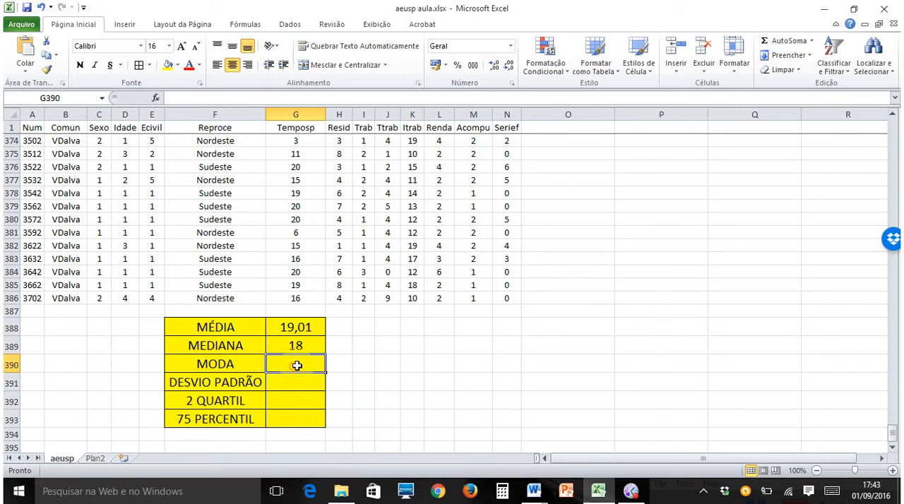
{"action": "left_click", "coordinate": [157, 98]}
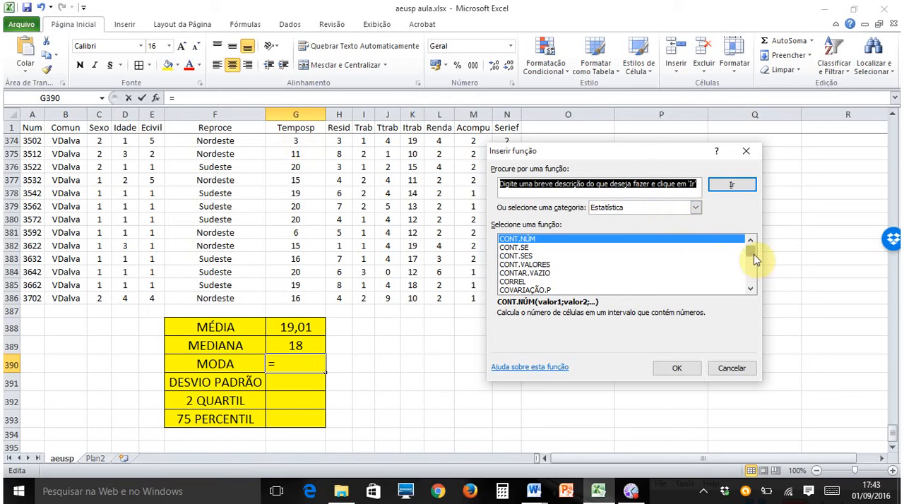
{"action": "left_click_drag", "start_coordinate": [753, 255], "coordinate": [753, 270]}
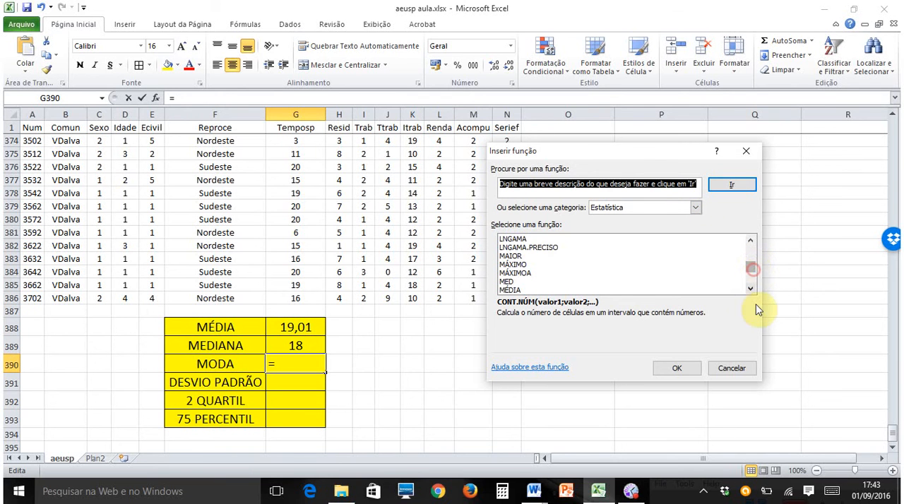
{"action": "left_click", "coordinate": [750, 288]}
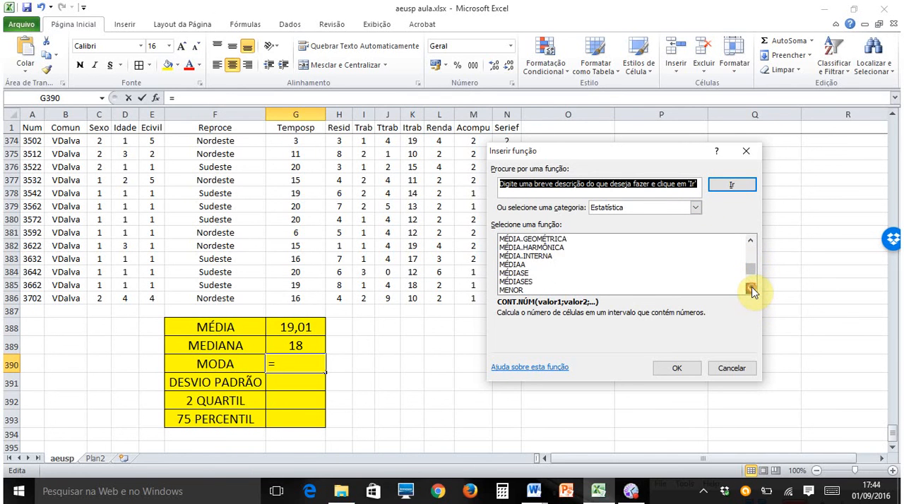
{"action": "left_click", "coordinate": [750, 289]}
{"action": "left_click", "coordinate": [750, 289]}
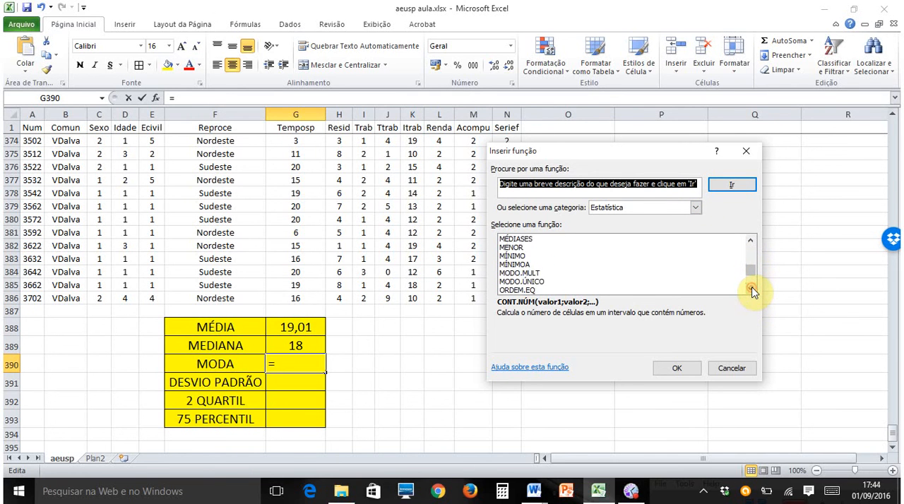
{"action": "left_click", "coordinate": [521, 282]}
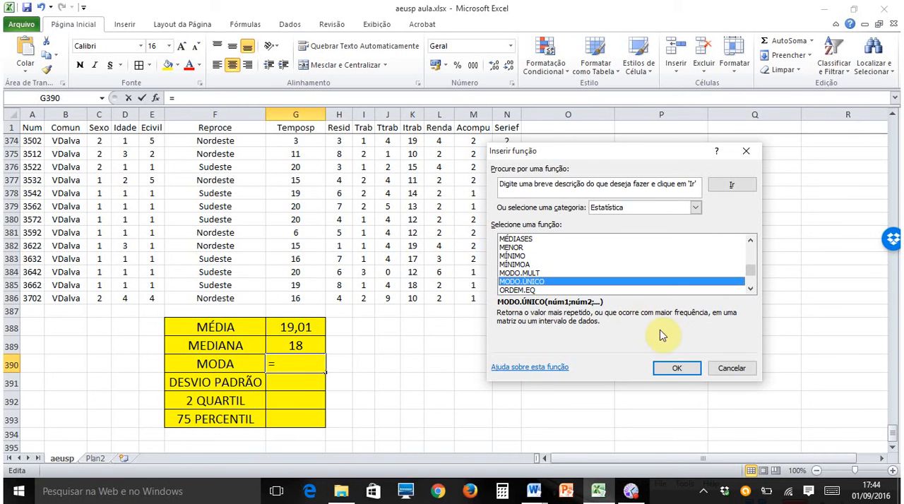
{"action": "left_click", "coordinate": [679, 368]}
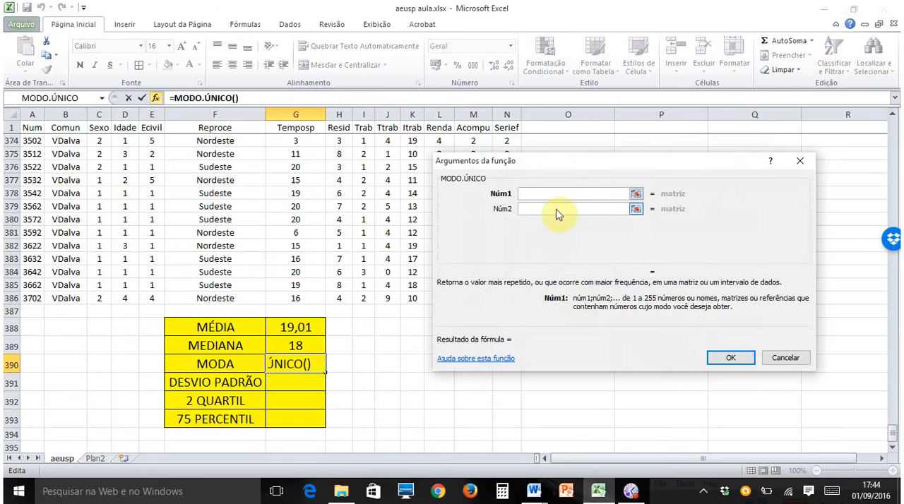
{"action": "left_click_drag", "start_coordinate": [295, 298], "coordinate": [311, 146]}
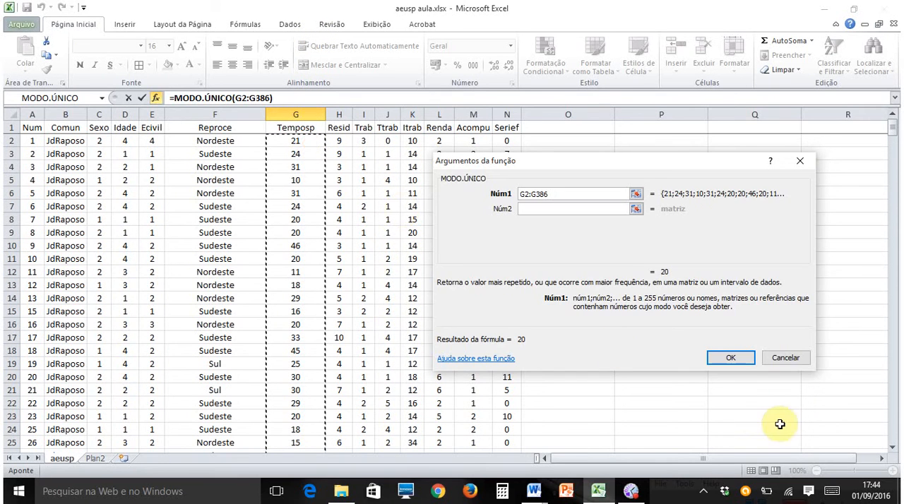
{"action": "left_click", "coordinate": [735, 358]}
{"action": "scroll", "coordinate": [782, 339], "scroll_direction": "down", "scroll_amount": 3}
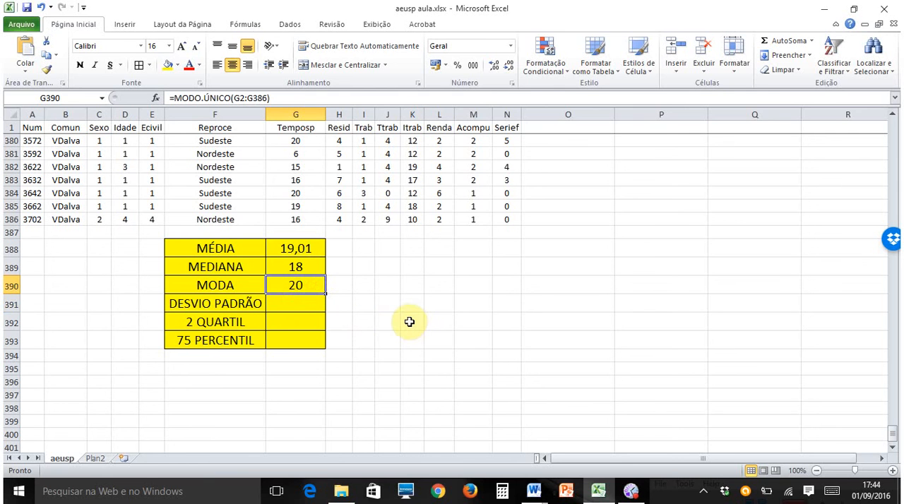
- Insert the statistical function DESVPAD.A in cell G391 for the Temposp range G2:G386 and show it with two decimal places
{"action": "left_click", "coordinate": [311, 299]}
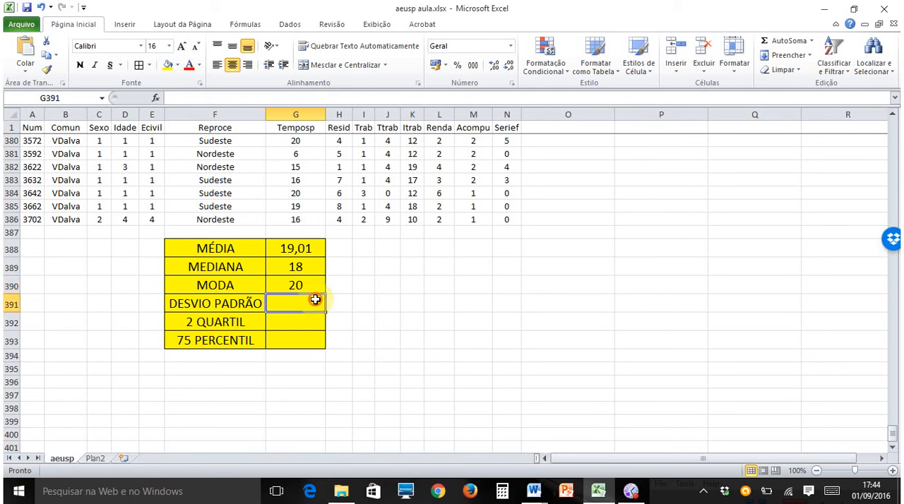
{"action": "left_click", "coordinate": [157, 97]}
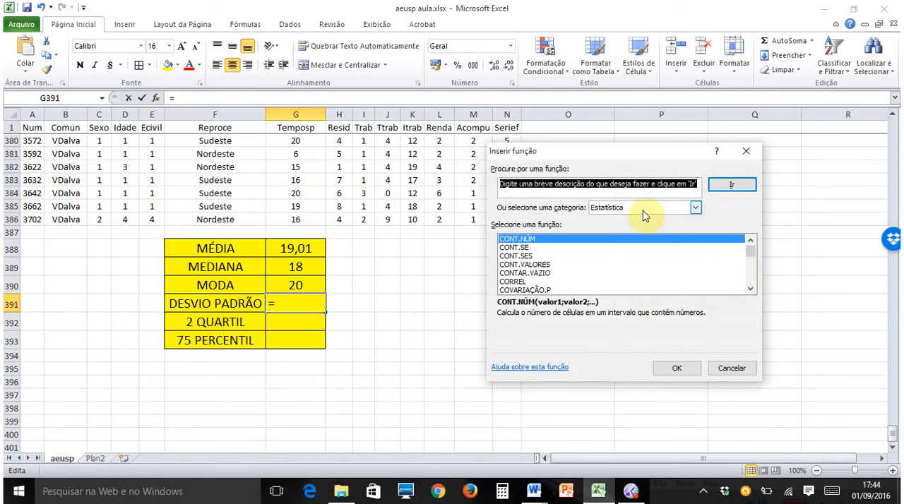
{"action": "mouse_move", "coordinate": [751, 250]}
{"action": "left_mouse_down"}
{"action": "mouse_move", "coordinate": [751, 262]}
{"action": "mouse_move", "coordinate": [754, 255]}
{"action": "left_mouse_up"}
{"action": "left_click", "coordinate": [754, 242]}
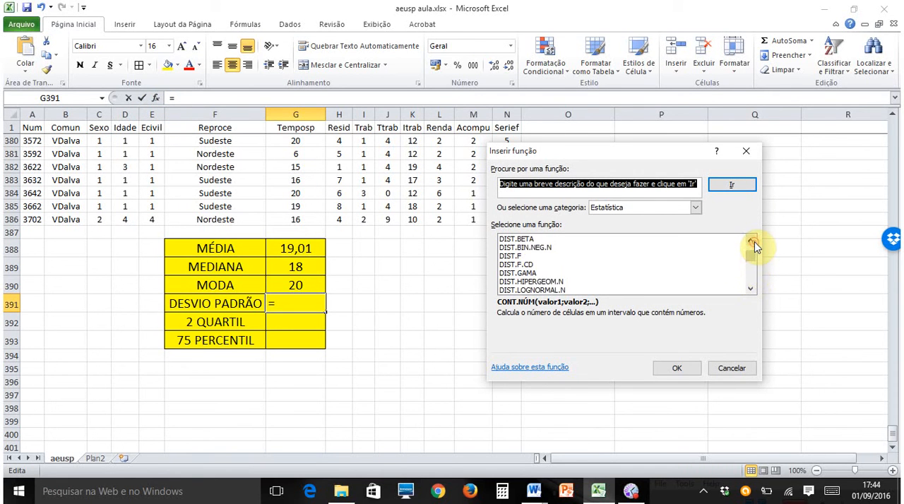
{"action": "left_click", "coordinate": [754, 241]}
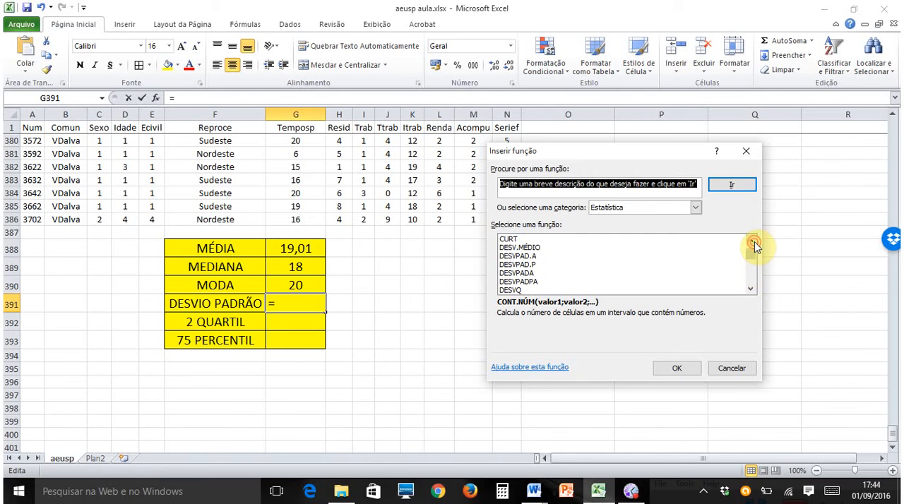
{"action": "left_click", "coordinate": [530, 255]}
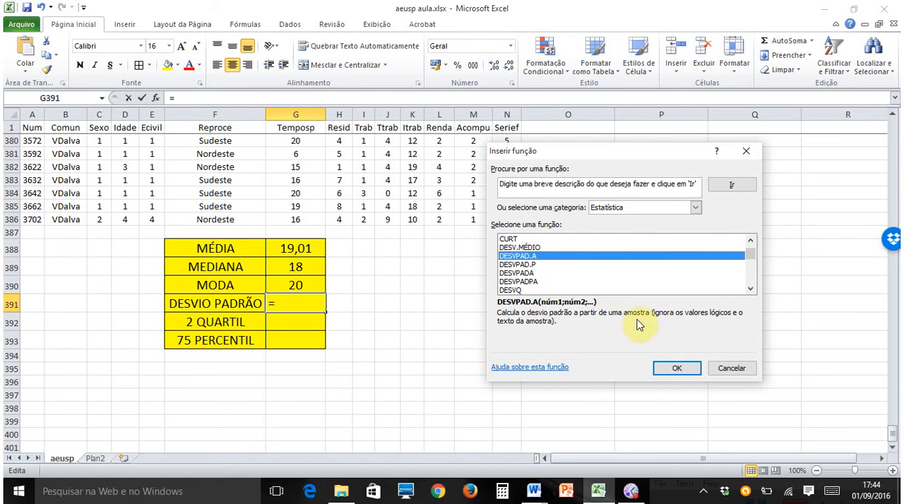
{"action": "left_click", "coordinate": [677, 368]}
{"action": "left_click", "coordinate": [299, 220]}
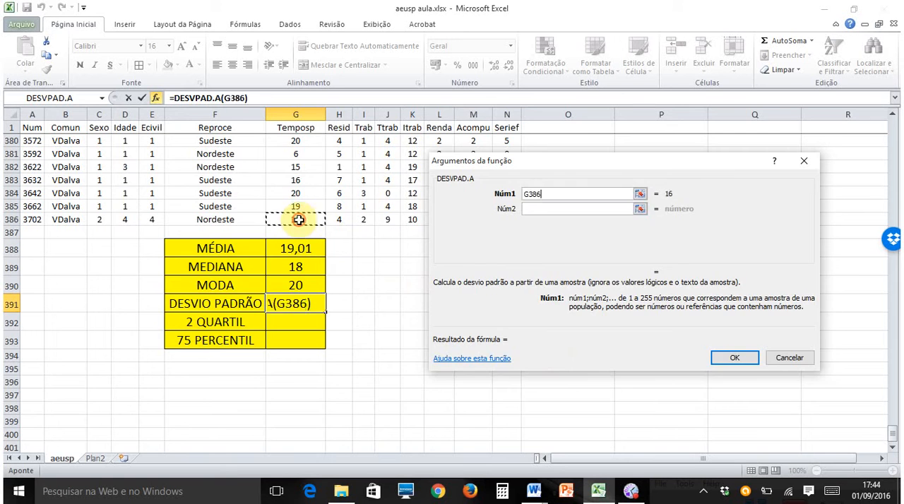
{"action": "left_click_drag", "start_coordinate": [299, 220], "coordinate": [311, 142]}
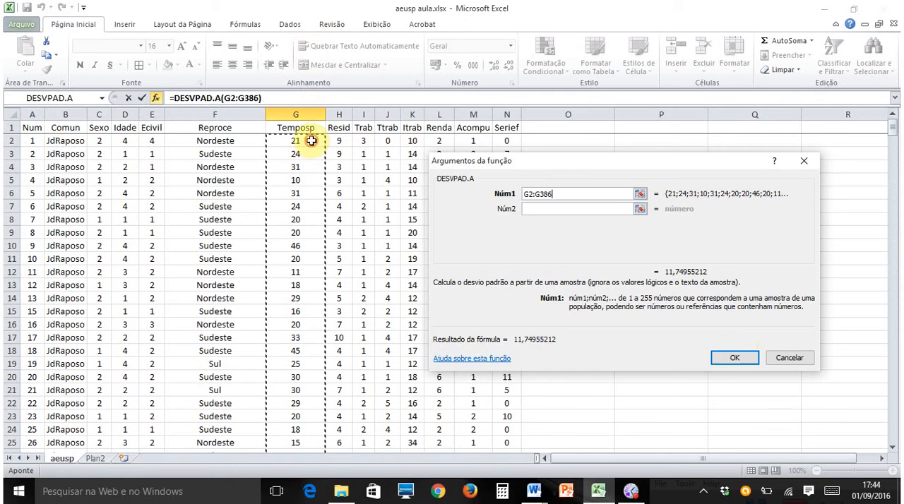
{"action": "left_click", "coordinate": [735, 358]}
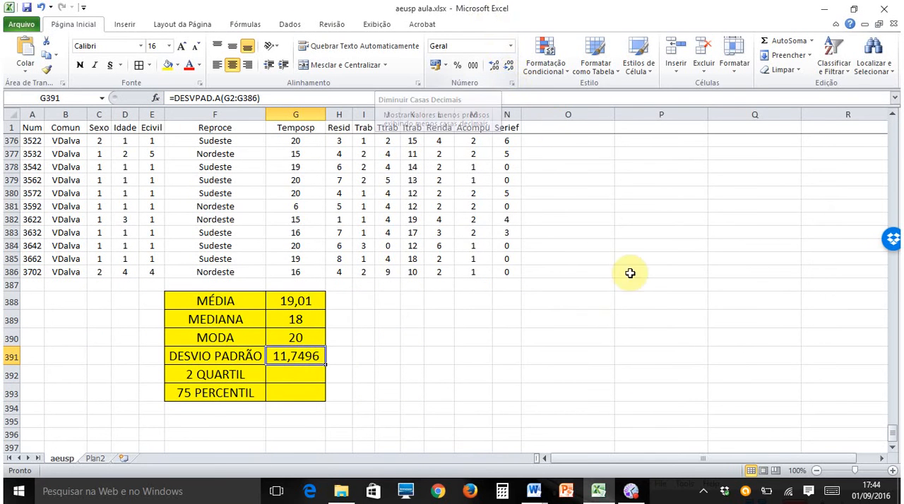
{"action": "left_click", "coordinate": [508, 68]}
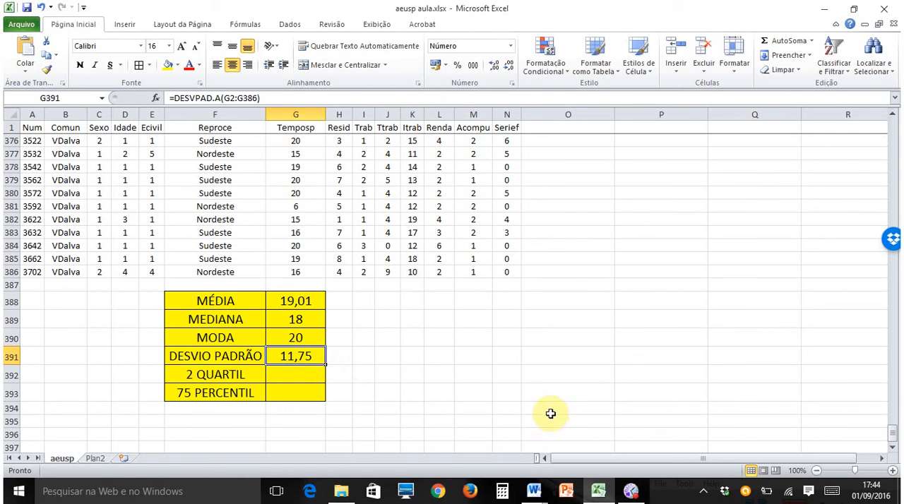
- Insert the statistical function QUARTIL.EXC in cell G392 for the Temposp range G2:G386, with Quarto set to 2
{"action": "left_click", "coordinate": [302, 379]}
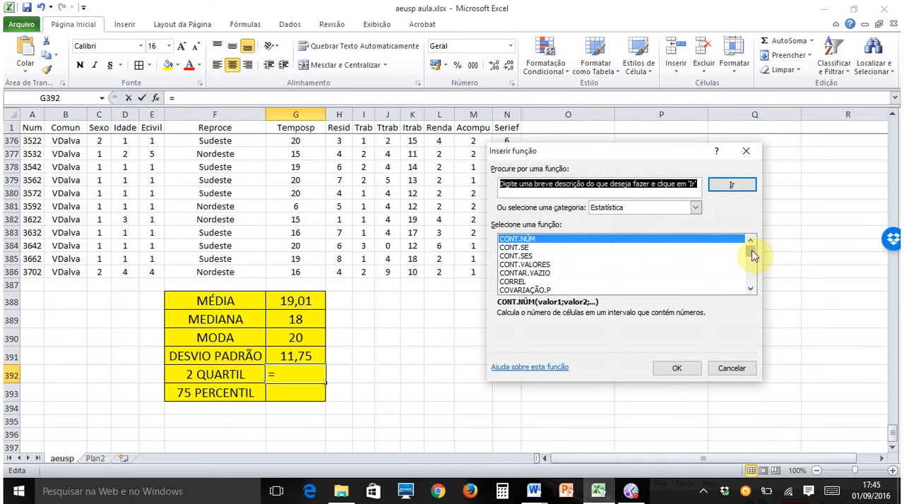
{"action": "left_click_drag", "start_coordinate": [751, 242], "coordinate": [753, 277]}
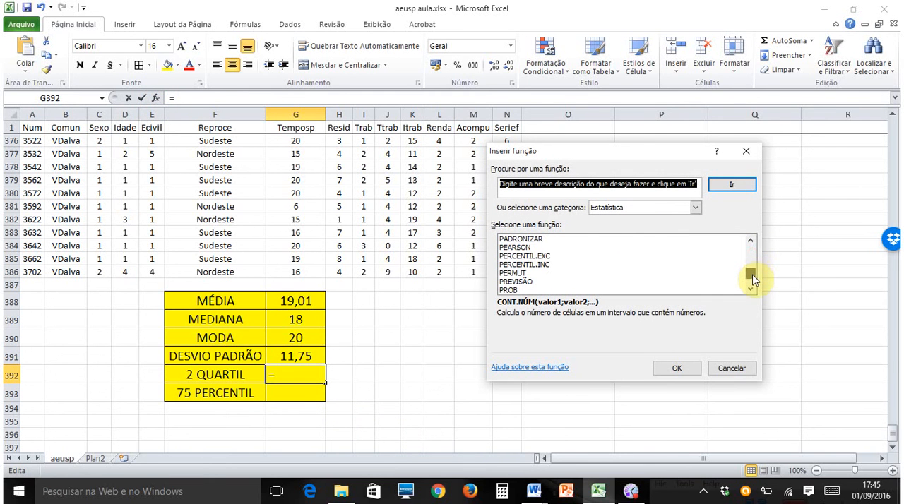
{"action": "scroll", "coordinate": [752, 280], "scroll_direction": "down", "scroll_amount": 2}
{"action": "left_click", "coordinate": [533, 272]}
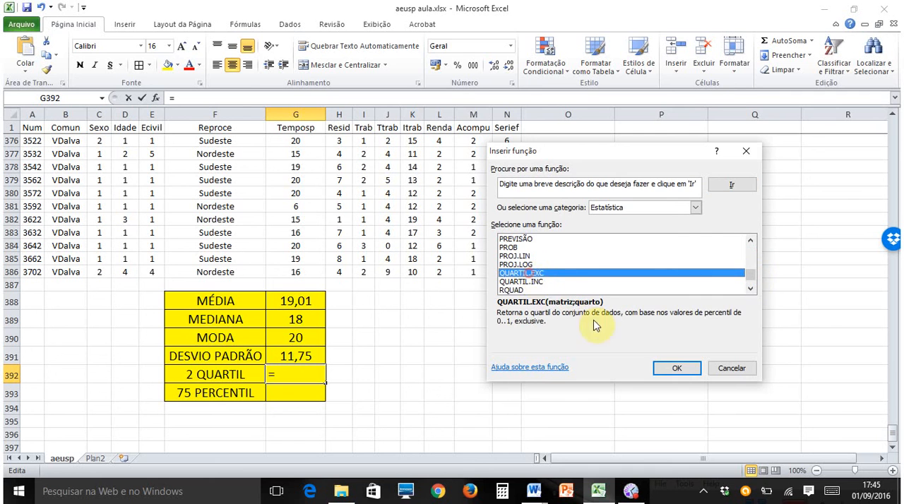
{"action": "left_click", "coordinate": [682, 367]}
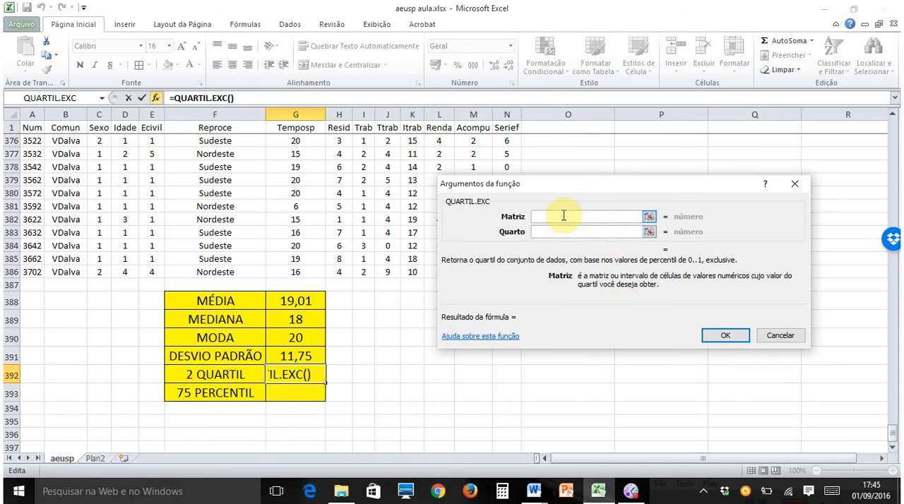
{"action": "left_click_drag", "start_coordinate": [311, 272], "coordinate": [295, 141]}
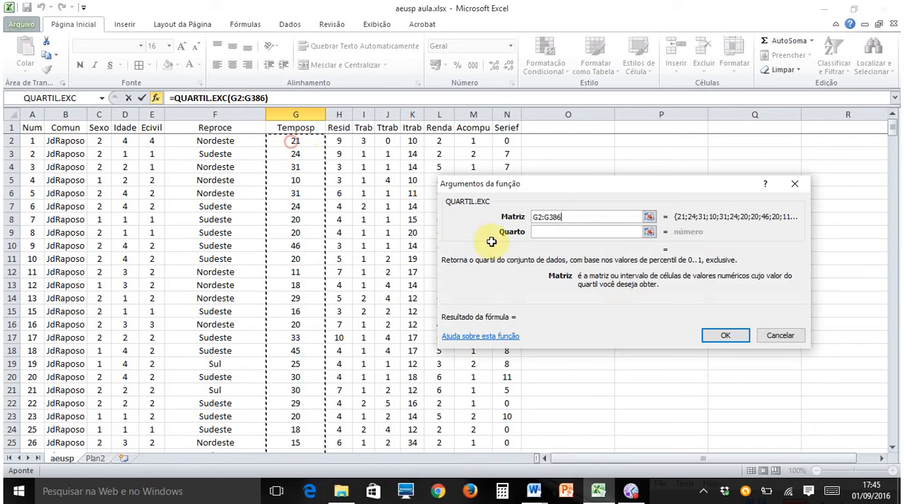
{"action": "left_click", "coordinate": [572, 233]}
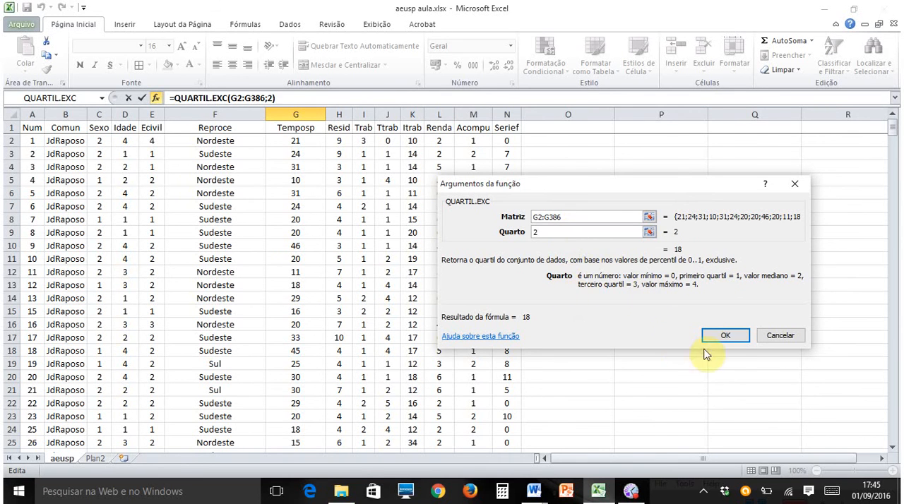
{"action": "left_click", "coordinate": [727, 336]}
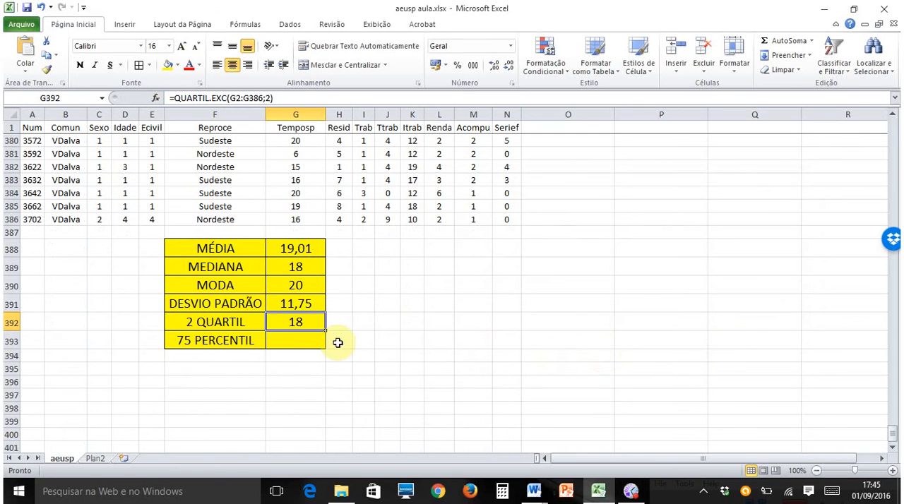
{"action": "left_click", "coordinate": [310, 267]}
{"action": "left_click", "coordinate": [307, 324]}
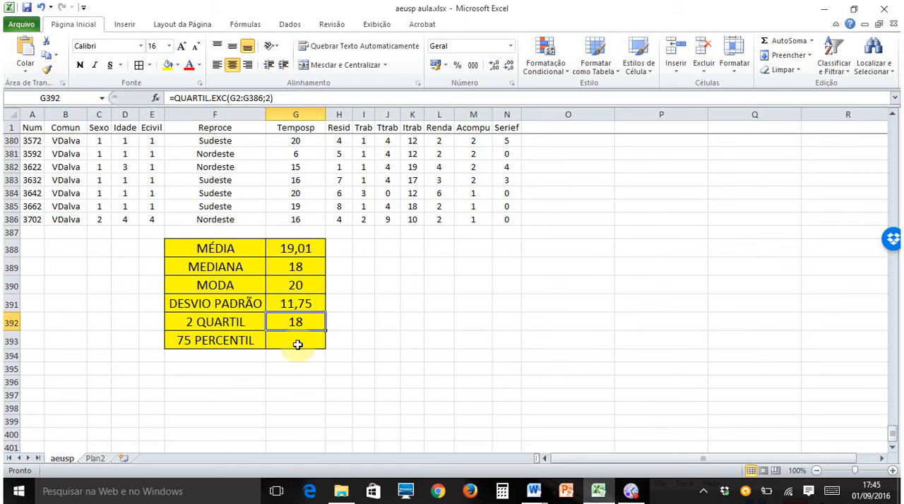
- Start the statistical function PERCENTIL.EXC in cell G393 with the Temposp range G2:G386 as Matriz and K set to 0,75
{"action": "left_click", "coordinate": [298, 343]}
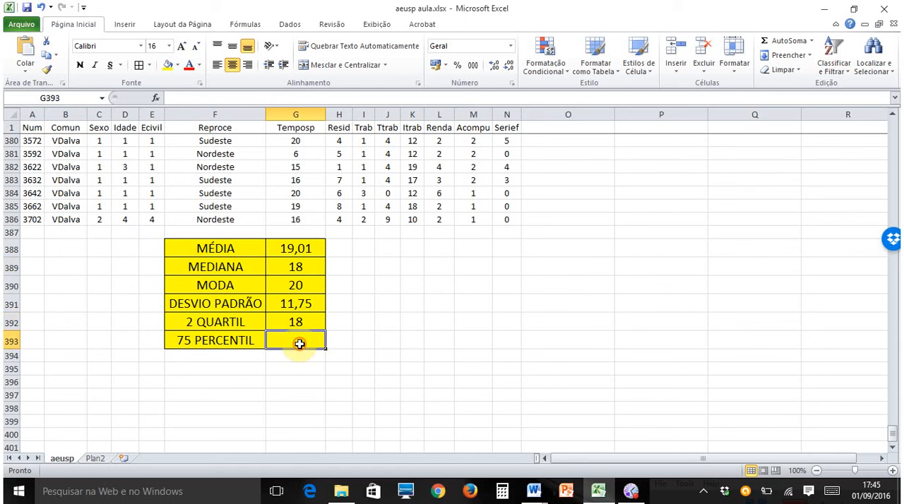
{"action": "left_click", "coordinate": [156, 98]}
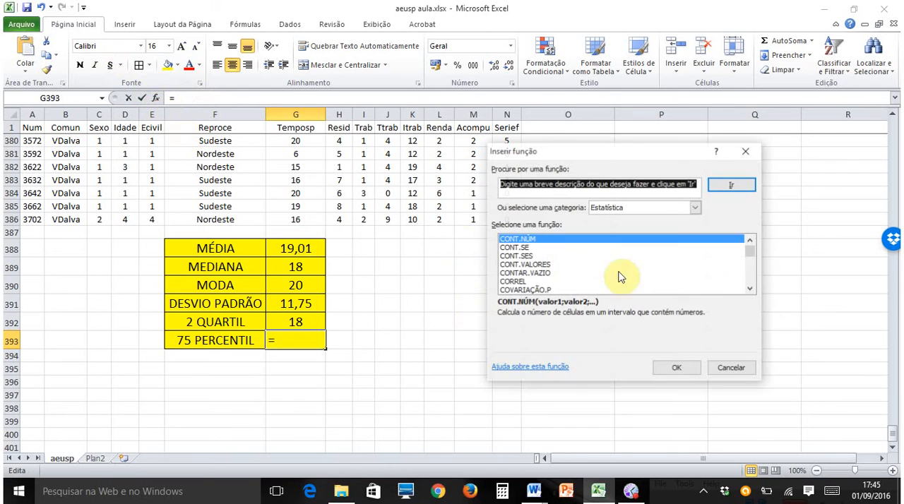
{"action": "left_click_drag", "start_coordinate": [753, 252], "coordinate": [753, 279]}
{"action": "left_click", "coordinate": [543, 256]}
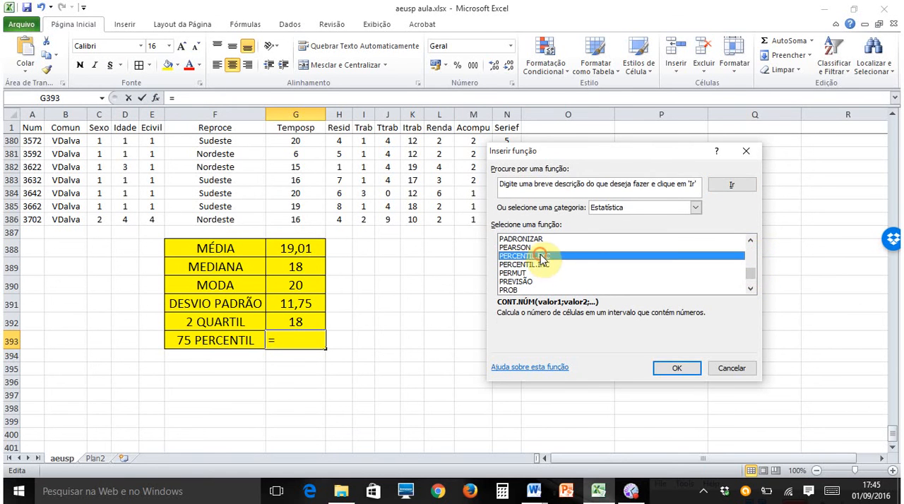
{"action": "left_click", "coordinate": [677, 366]}
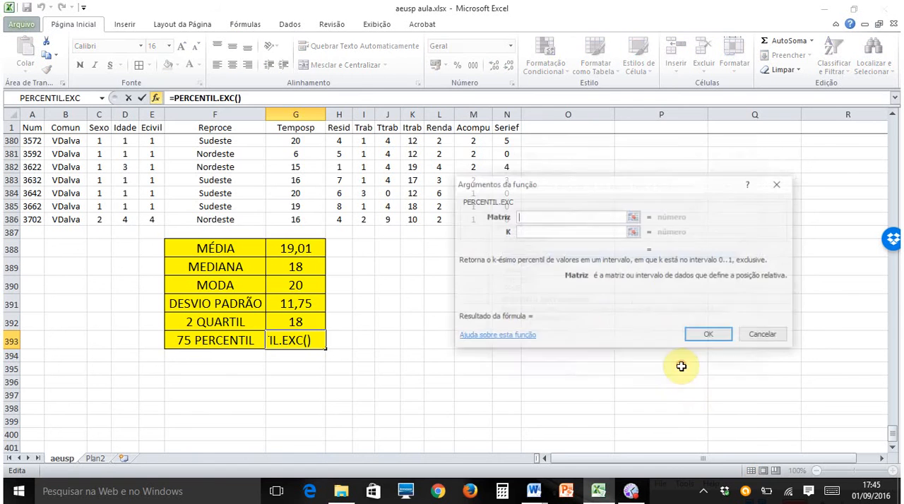
{"action": "left_click_drag", "start_coordinate": [296, 219], "coordinate": [295, 140]}
{"action": "left_click", "coordinate": [570, 231]}
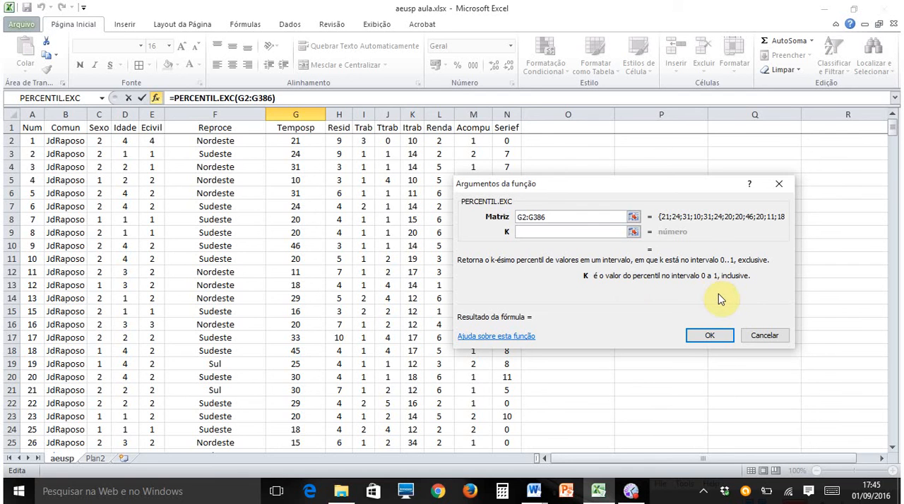
{"action": "type", "text": "0,75"}
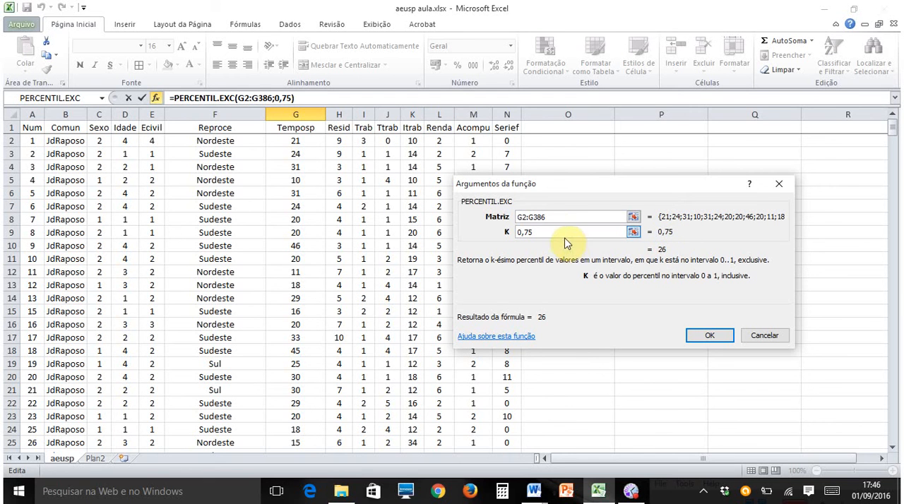
- Try the percentile's K argument with a decimal point, as 0.75
{"action": "key", "text": "BackSpace"}
{"action": "key", "text": "BackSpace"}
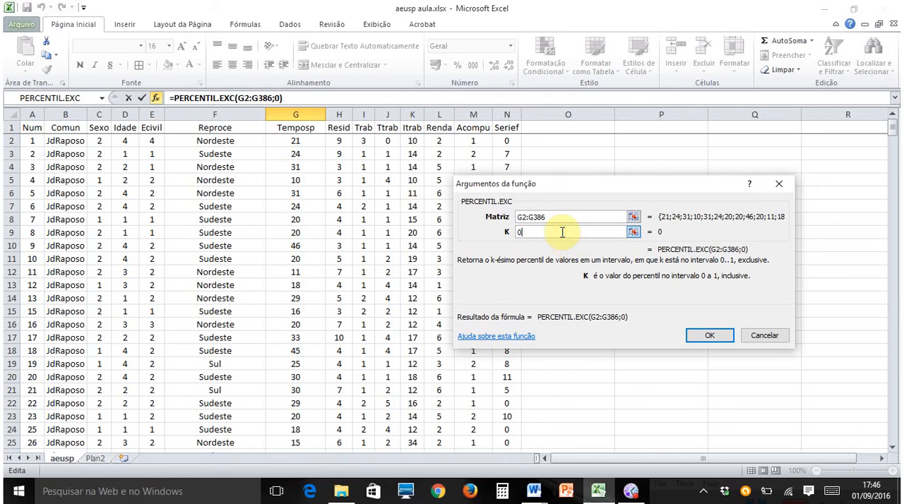
{"action": "type", "text": ".7"}
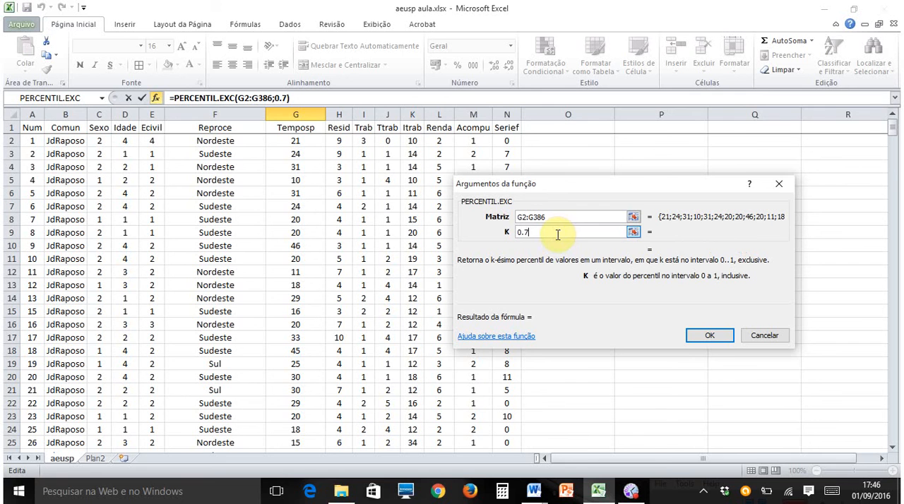
{"action": "type", "text": "5"}
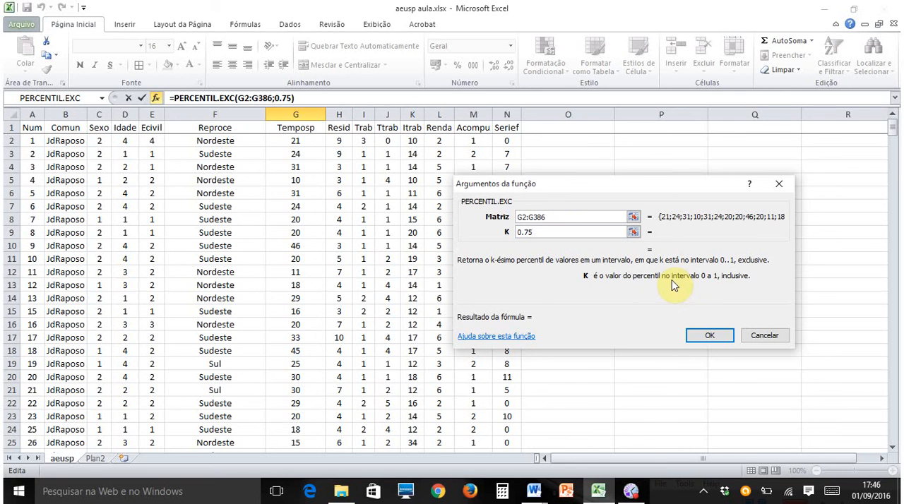
- Set the percentile's K argument to 0,75 with a decimal comma and complete the PERCENTIL.EXC formula in cell G393
{"action": "key", "text": "BackSpace"}
{"action": "key", "text": "BackSpace"}
{"action": "key", "text": "BackSpace"}
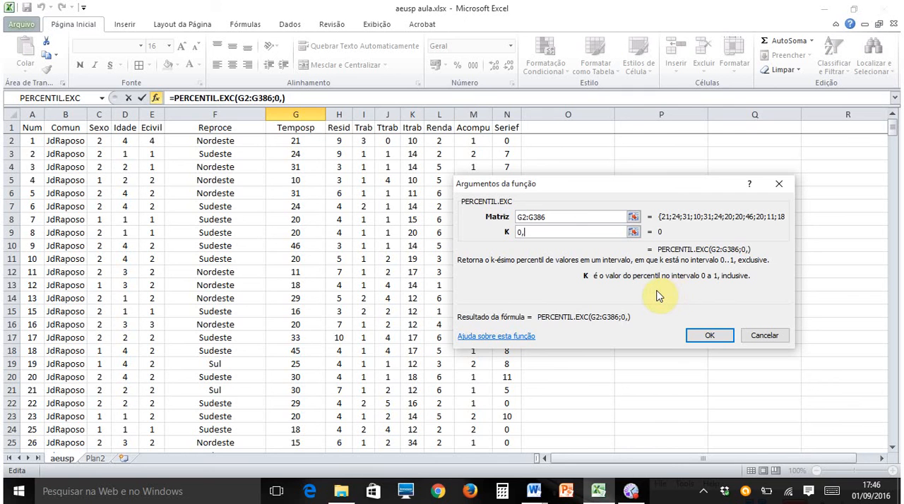
{"action": "type", "text": ",75"}
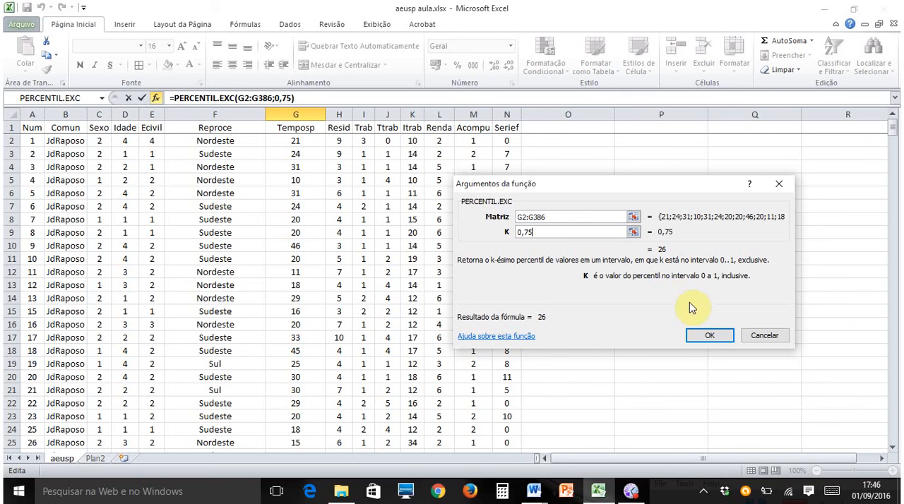
{"action": "left_click", "coordinate": [709, 336]}
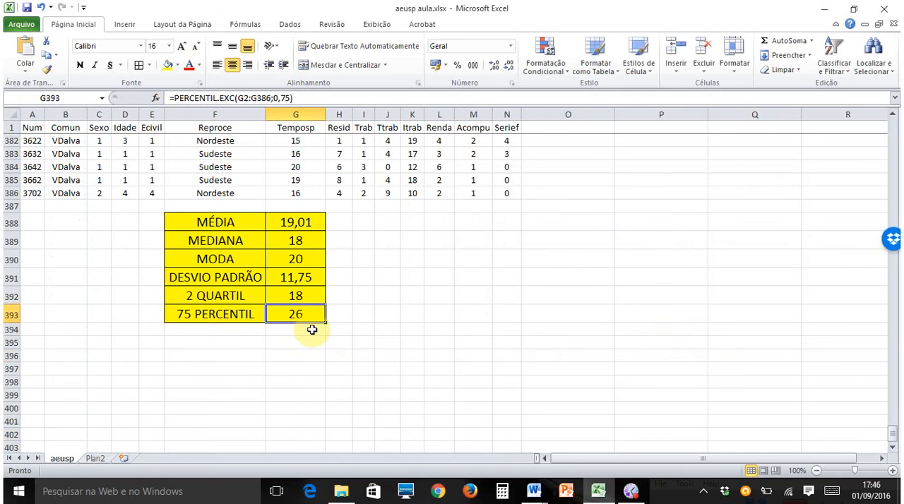
{"action": "left_click", "coordinate": [212, 316]}
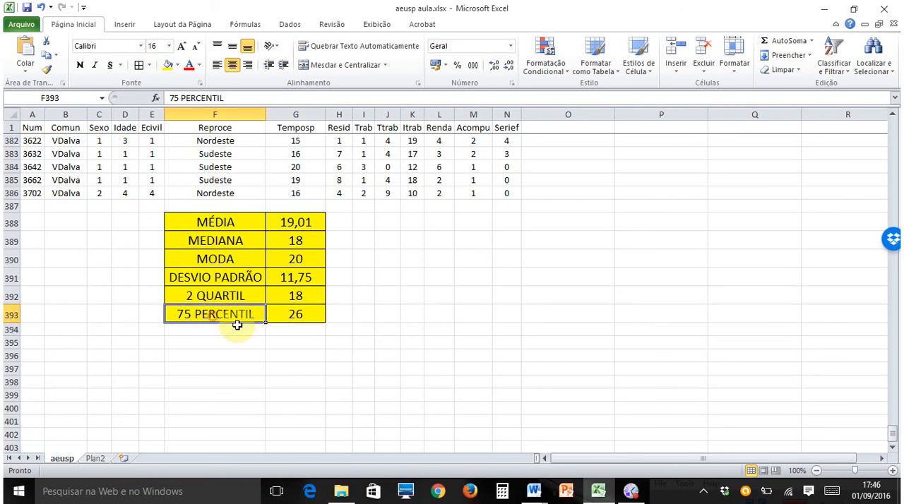
{"action": "left_click", "coordinate": [308, 317]}
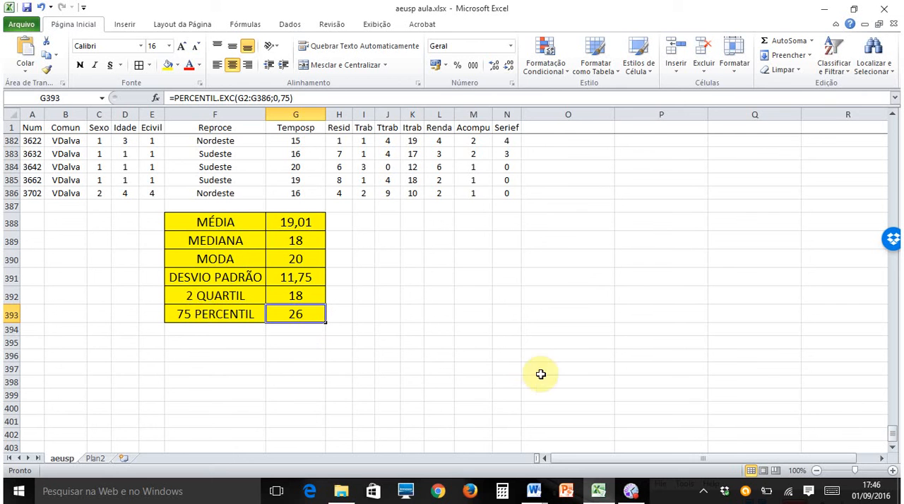
{"action": "scroll", "coordinate": [575, 364], "scroll_direction": "up", "scroll_amount": 1}
{"action": "scroll", "coordinate": [574, 364], "scroll_direction": "up", "scroll_amount": 1}
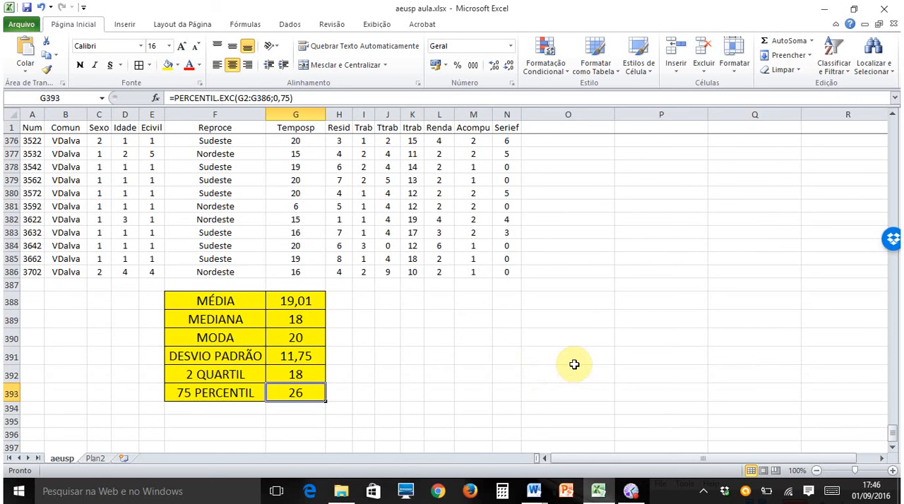
{"action": "scroll", "coordinate": [494, 374], "scroll_direction": "up", "scroll_amount": 4}
{"action": "scroll", "coordinate": [498, 374], "scroll_direction": "up", "scroll_amount": 4}
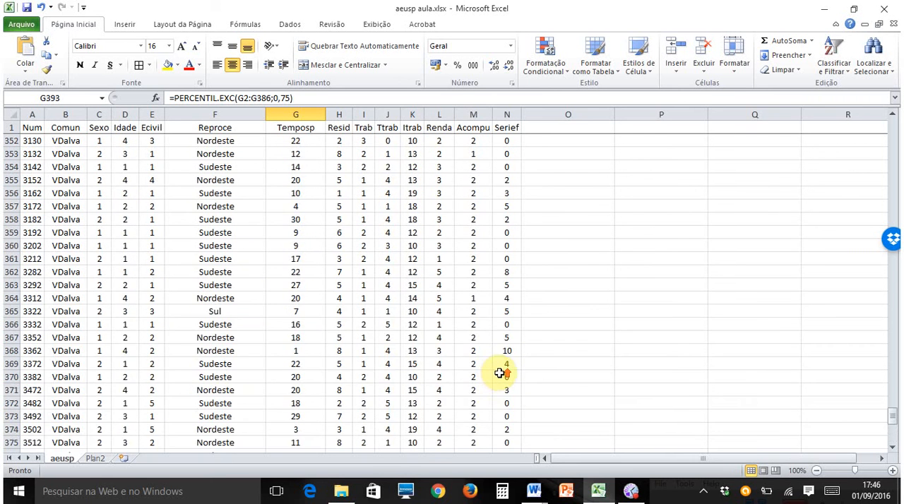
{"action": "scroll", "coordinate": [501, 375], "scroll_direction": "down", "scroll_amount": 7}
{"action": "scroll", "coordinate": [499, 382], "scroll_direction": "down", "scroll_amount": 4}
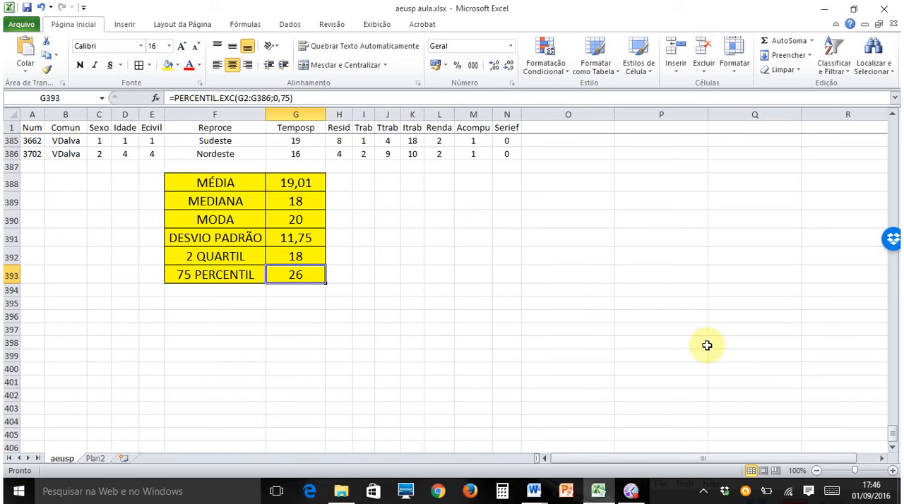
{"action": "scroll", "coordinate": [708, 344], "scroll_direction": "up", "scroll_amount": 15}
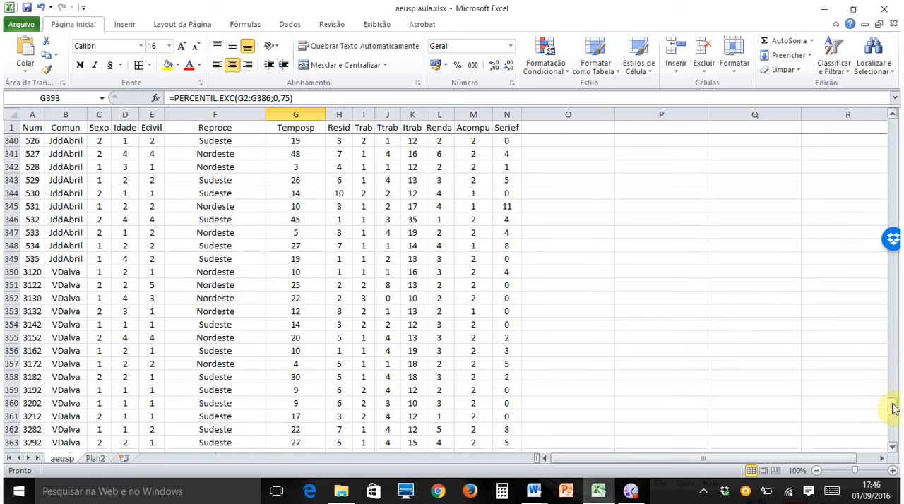
- Insert a basic 2D line chart of the Temposp range G1:G386 and move it beside the first data rows, past column N
{"action": "left_click_drag", "start_coordinate": [893, 408], "coordinate": [895, 120]}
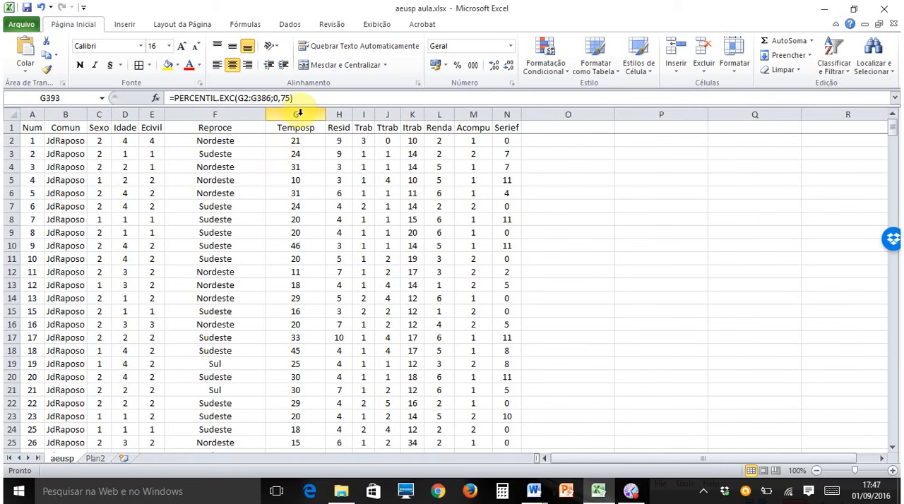
{"action": "left_click_drag", "start_coordinate": [306, 127], "coordinate": [308, 400]}
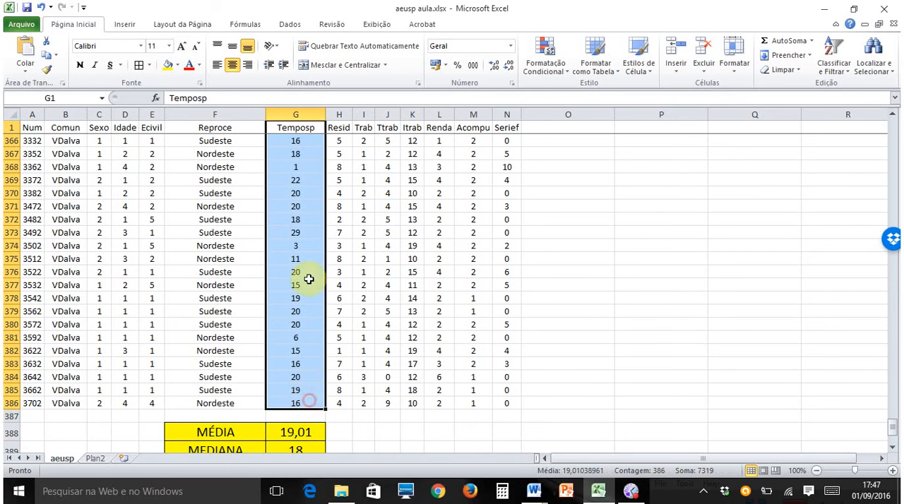
{"action": "left_click", "coordinate": [125, 27]}
{"action": "left_click", "coordinate": [291, 51]}
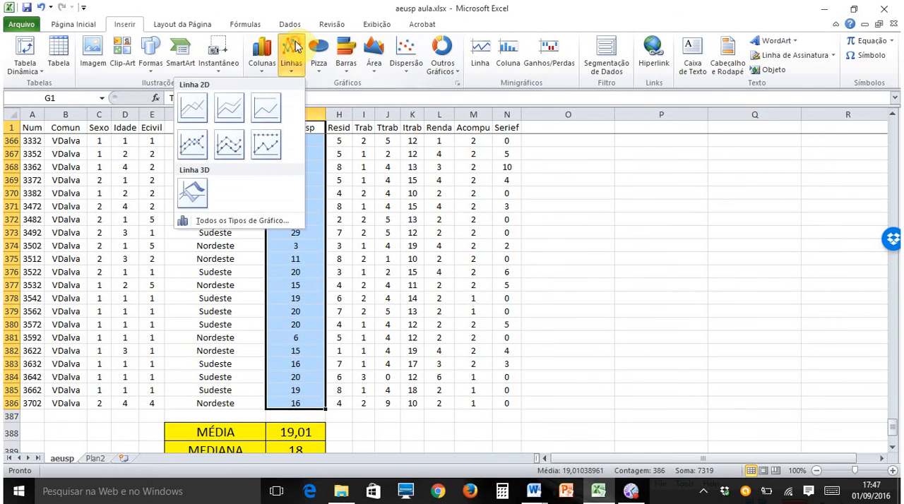
{"action": "left_click", "coordinate": [196, 115]}
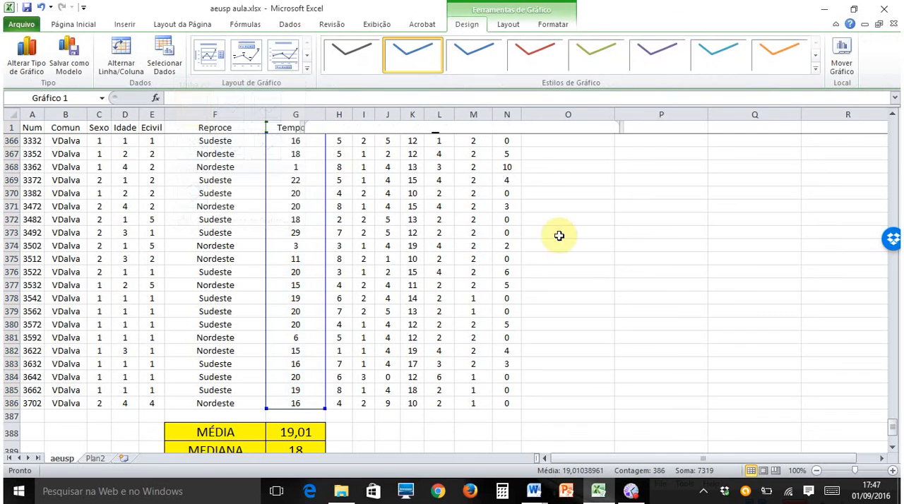
{"action": "left_click_drag", "start_coordinate": [895, 434], "coordinate": [893, 127]}
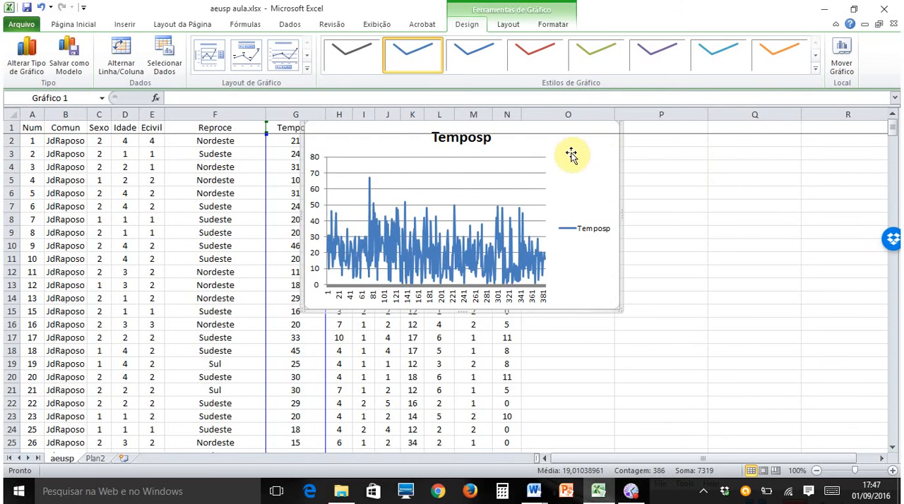
{"action": "left_click_drag", "start_coordinate": [571, 149], "coordinate": [792, 184]}
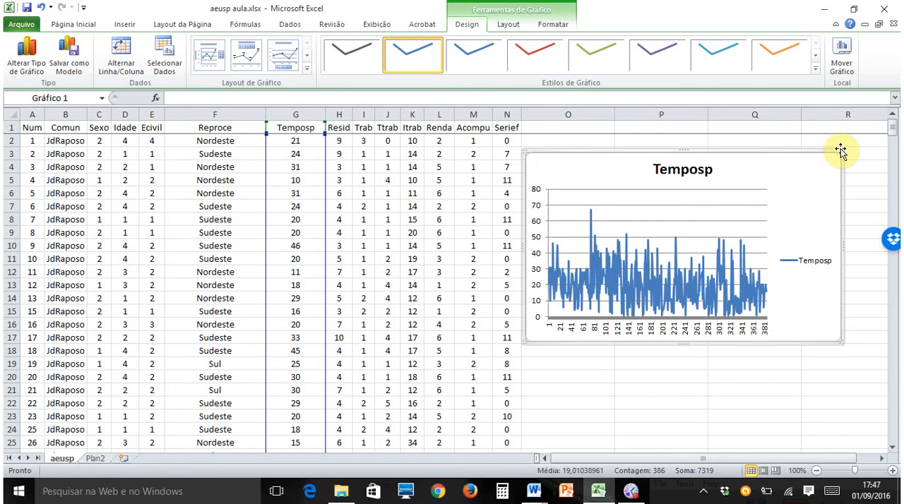
- Delete the Temposp line chart from the aeusp sheet
{"action": "key", "text": "Delete"}
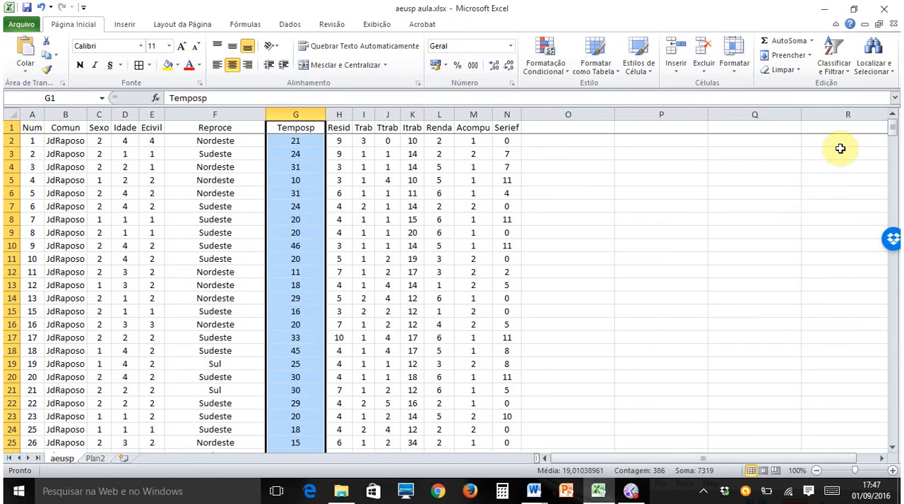
{"action": "left_click", "coordinate": [753, 219]}
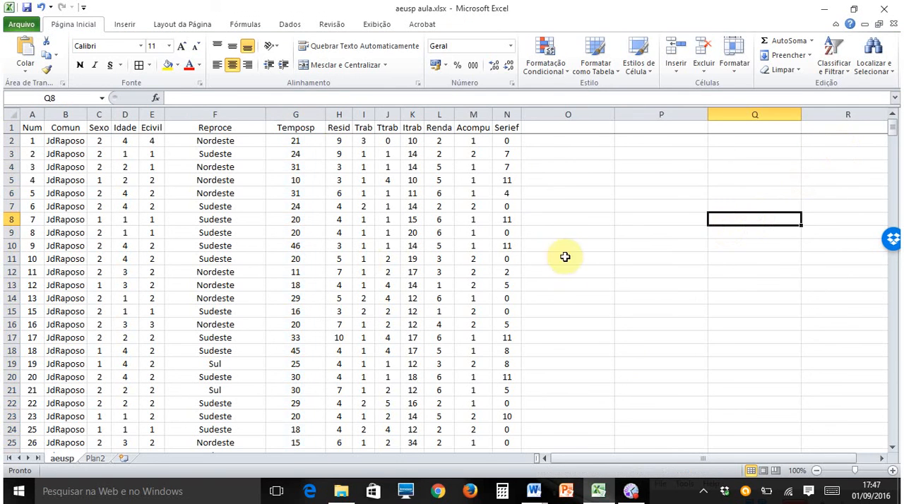
{"action": "scroll", "coordinate": [579, 250], "scroll_direction": "down", "scroll_amount": 3}
{"action": "scroll", "coordinate": [597, 247], "scroll_direction": "up", "scroll_amount": 3}
{"action": "scroll", "coordinate": [599, 254], "scroll_direction": "down", "scroll_amount": 20}
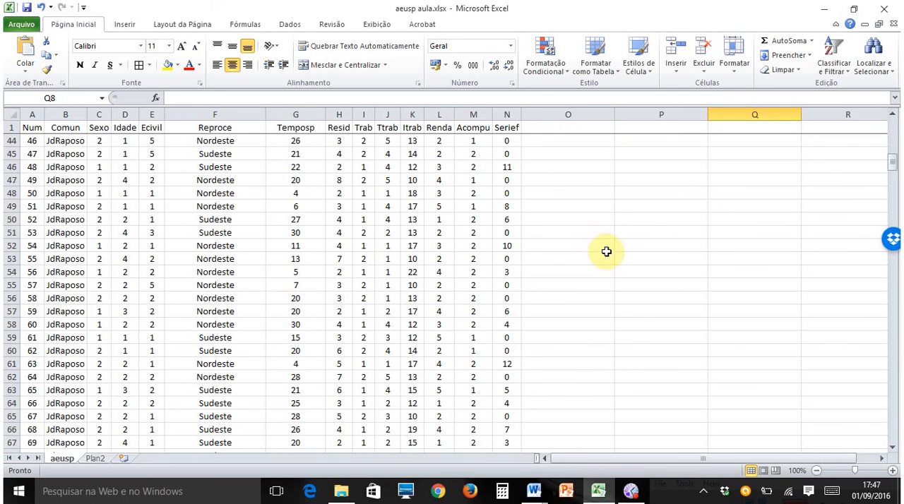
{"action": "scroll", "coordinate": [600, 278], "scroll_direction": "down", "scroll_amount": 20}
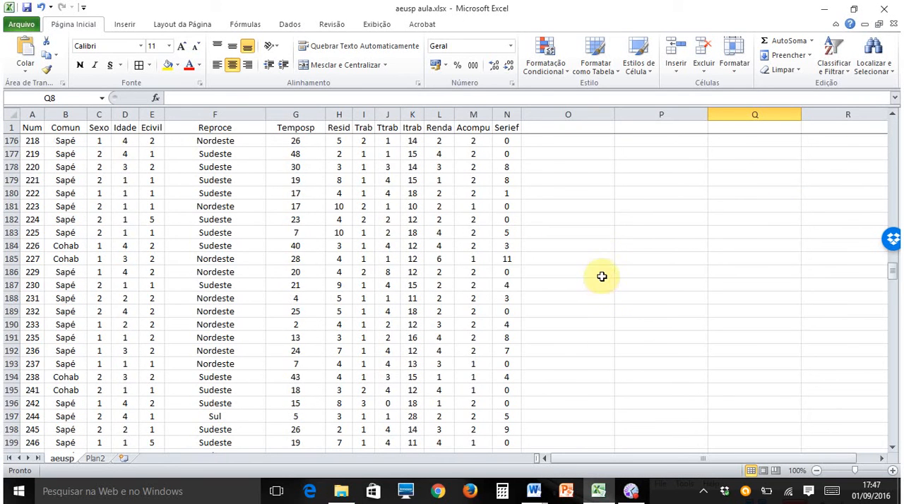
{"action": "scroll", "coordinate": [628, 271], "scroll_direction": "up", "scroll_amount": 11}
{"action": "scroll", "coordinate": [631, 259], "scroll_direction": "up", "scroll_amount": 20}
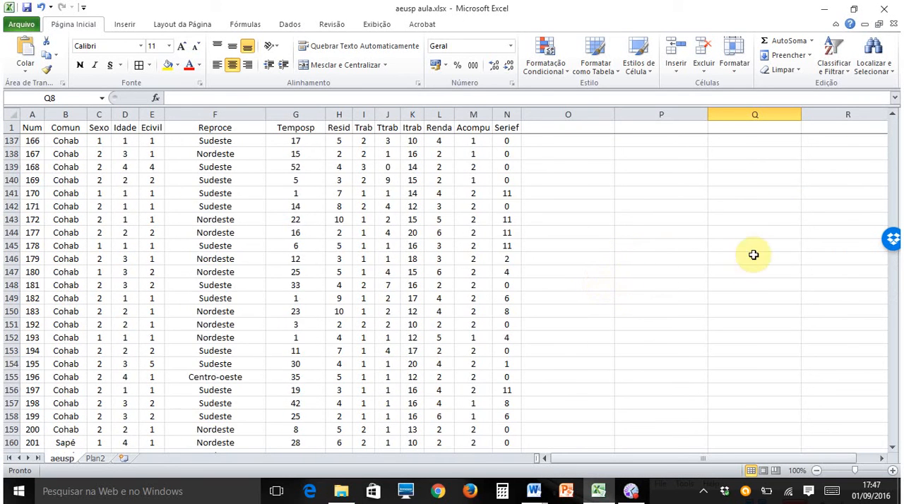
{"action": "scroll", "coordinate": [737, 227], "scroll_direction": "up", "scroll_amount": 8}
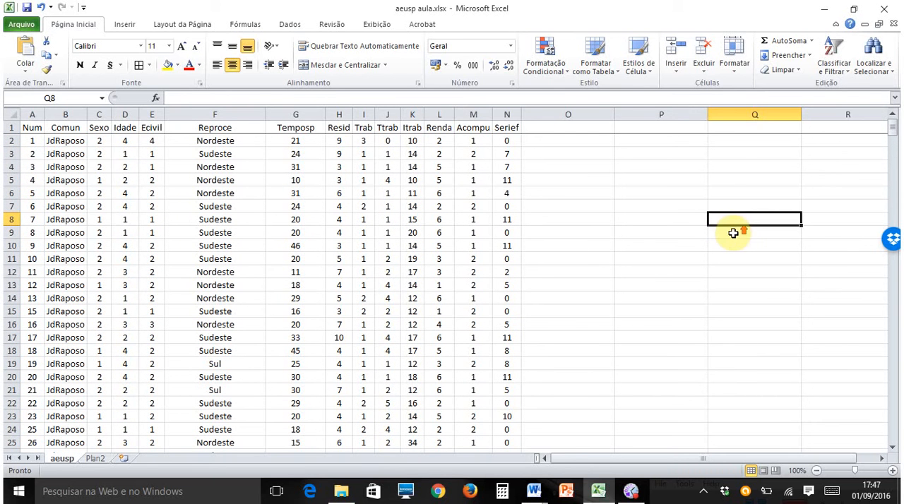
- Create a pivot table from the aeusp range A1:N386 on a new worksheet
{"action": "left_click", "coordinate": [127, 25]}
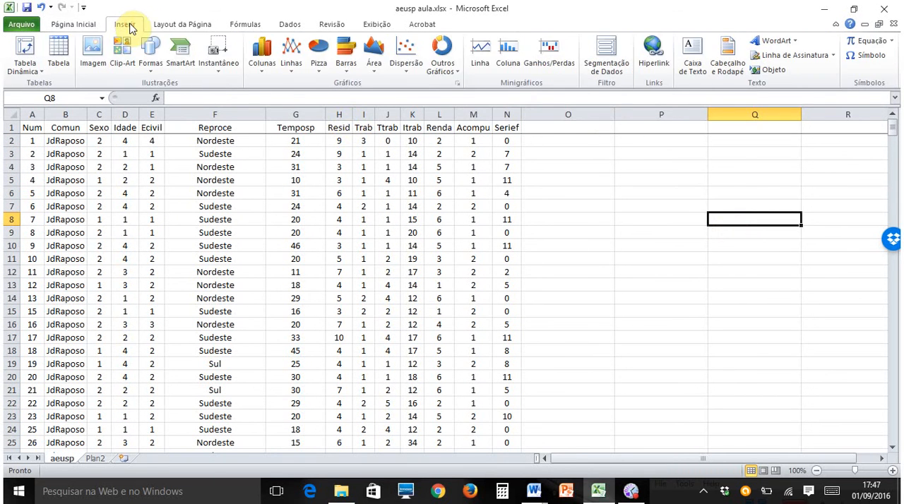
{"action": "left_click", "coordinate": [27, 52]}
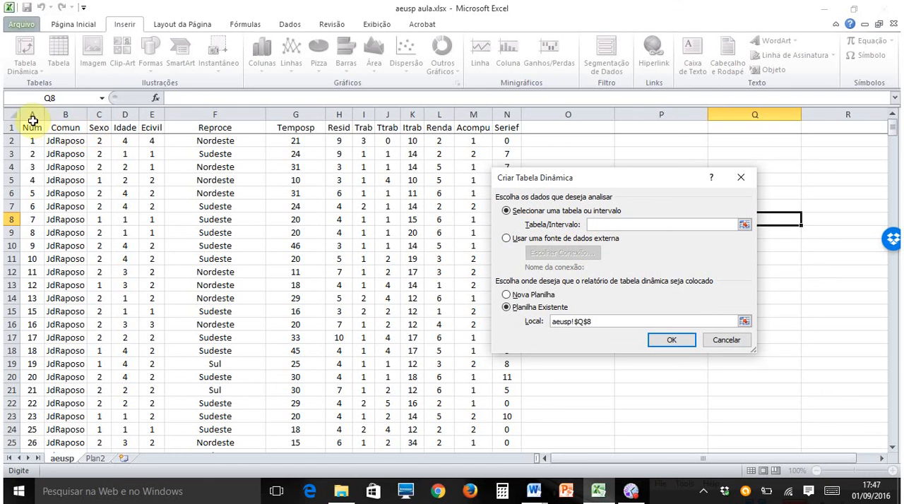
{"action": "left_click_drag", "start_coordinate": [31, 127], "coordinate": [498, 409]}
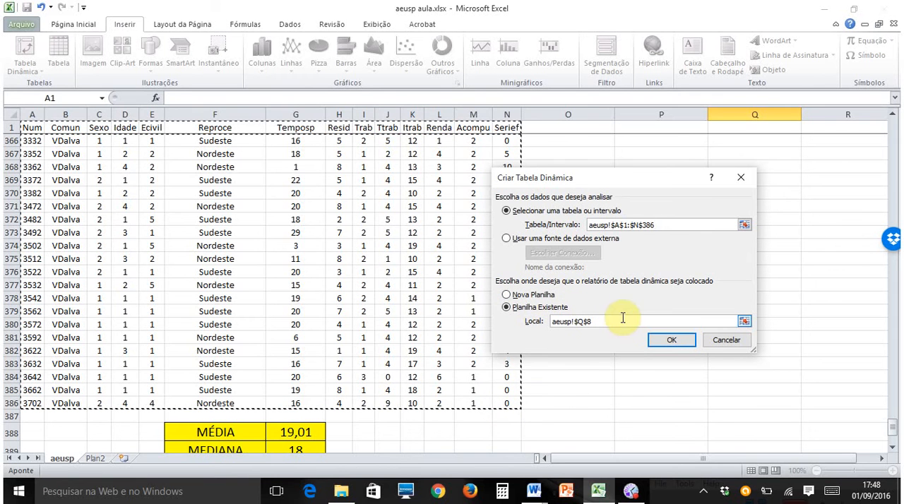
{"action": "left_click", "coordinate": [507, 295]}
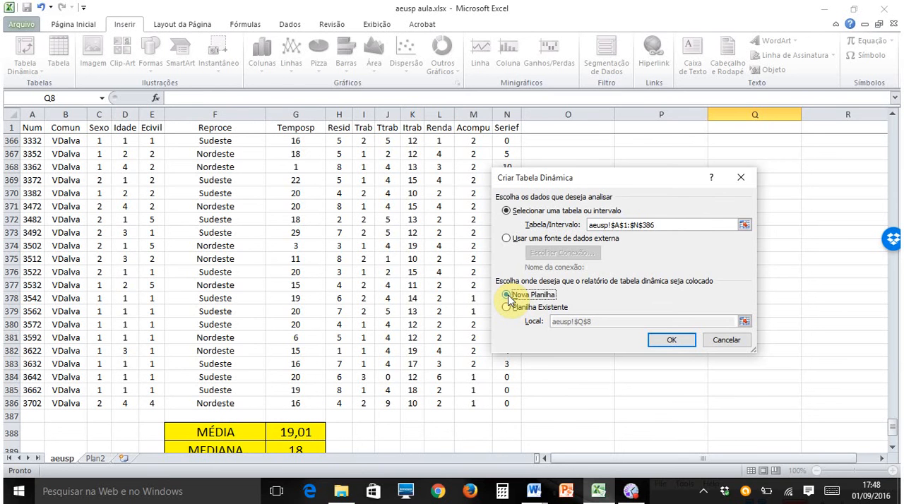
{"action": "left_click", "coordinate": [670, 341]}
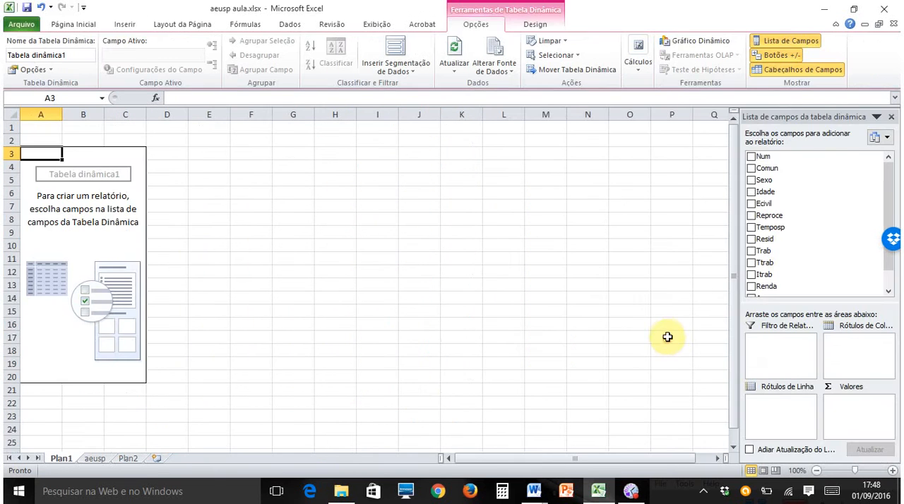
- Add the Sexo field to the row labels of the pivot table on sheet Plan1
{"action": "left_click", "coordinate": [96, 459]}
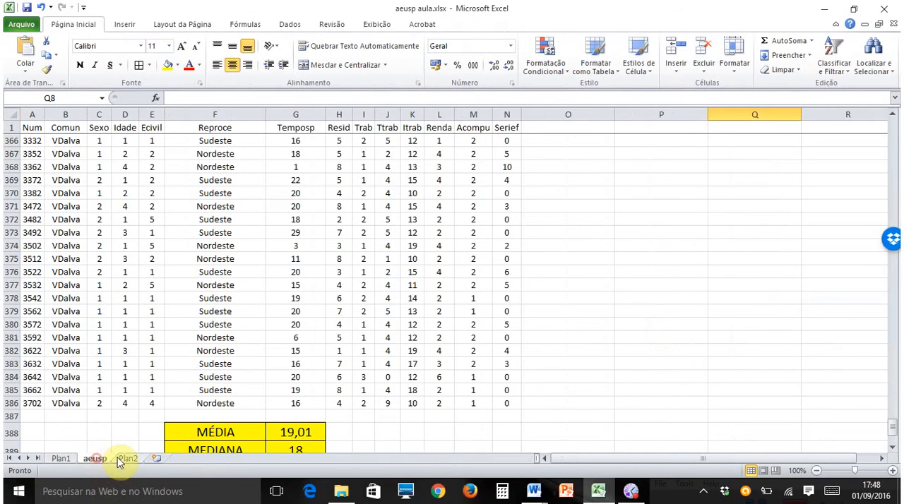
{"action": "left_click", "coordinate": [61, 459]}
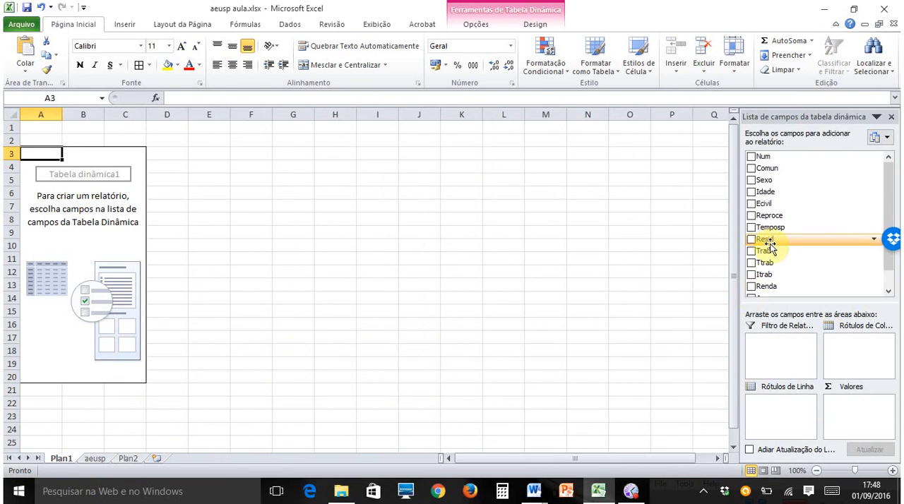
{"action": "scroll", "coordinate": [888, 187], "scroll_direction": "down", "scroll_amount": 1}
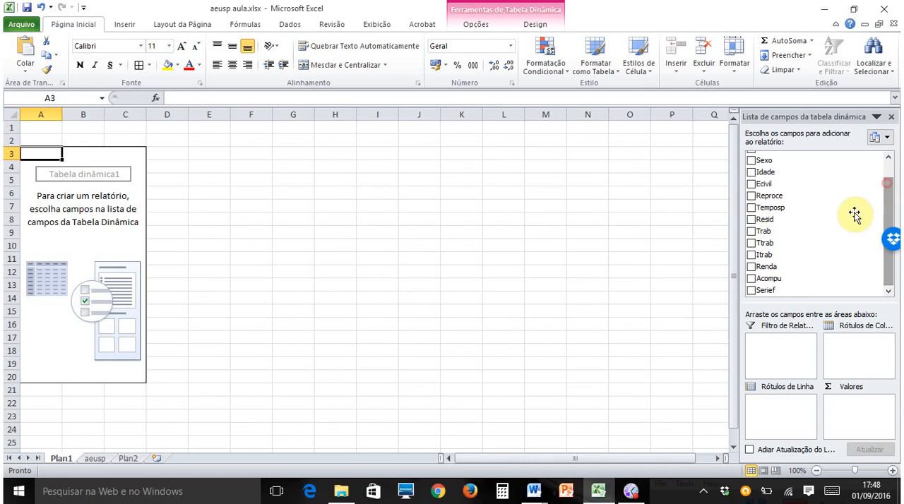
{"action": "scroll", "coordinate": [889, 190], "scroll_direction": "up", "scroll_amount": 1}
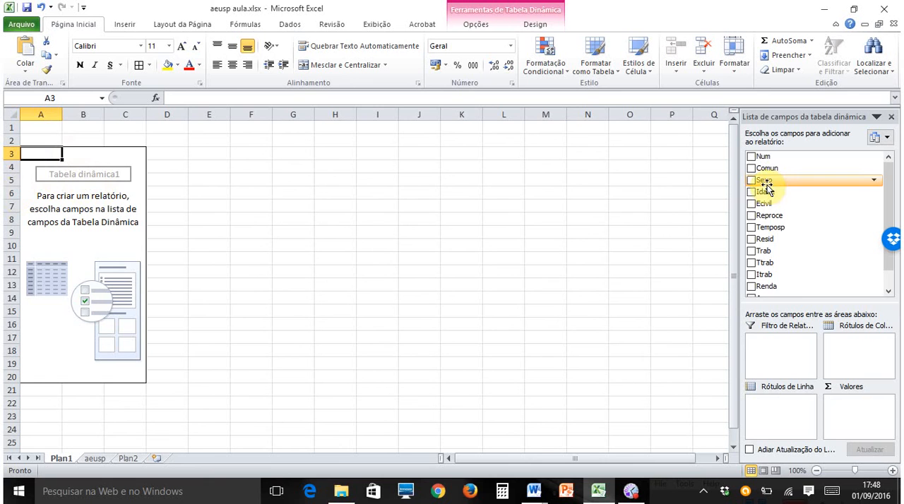
{"action": "left_click_drag", "start_coordinate": [766, 182], "coordinate": [773, 408]}
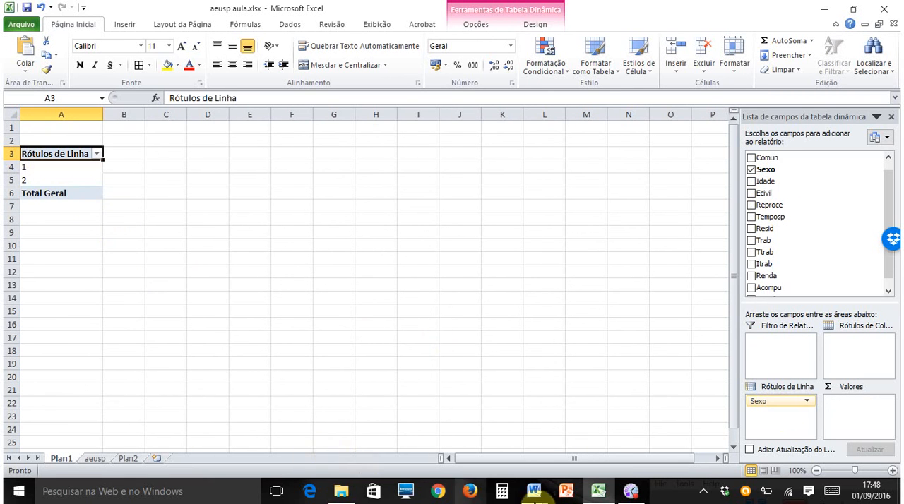
- Switch to the Word document Descricao arq AEUSP.docx to check the Sexo codes, and return to the Excel workbook
{"action": "mouse_move", "coordinate": [533, 495]}
{"action": "left_click", "coordinate": [464, 448]}
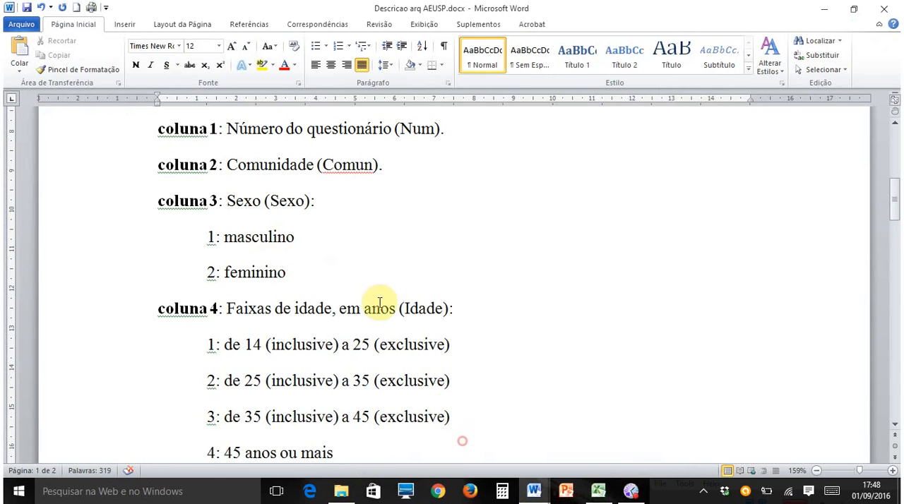
{"action": "left_click", "coordinate": [598, 491]}
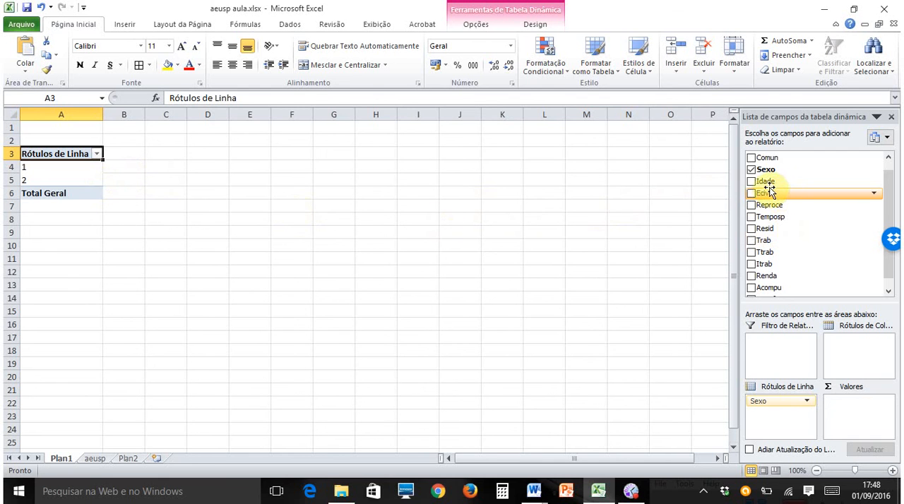
- Add the Sexo field to the pivot table's values
{"action": "left_click_drag", "start_coordinate": [770, 178], "coordinate": [850, 418]}
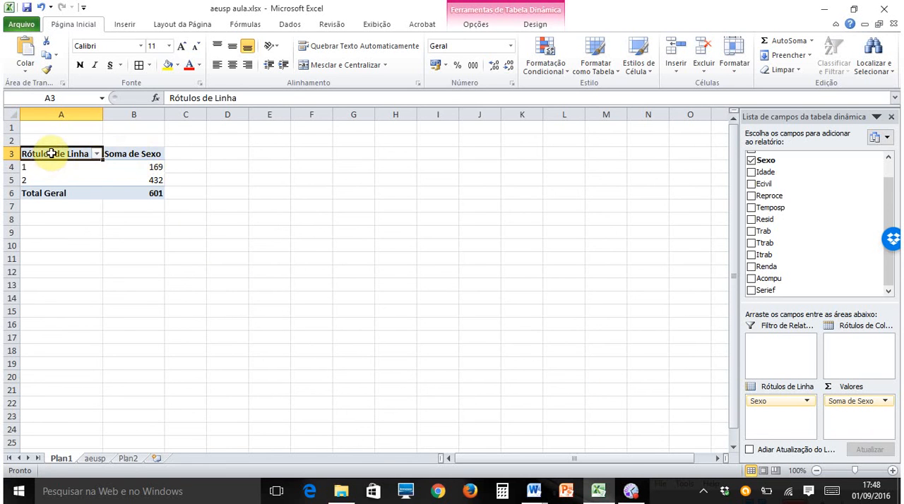
- Center the pivot table cells A3:B6 at font size 18 and autofit the widths of columns A and B
{"action": "left_click_drag", "start_coordinate": [52, 153], "coordinate": [137, 193]}
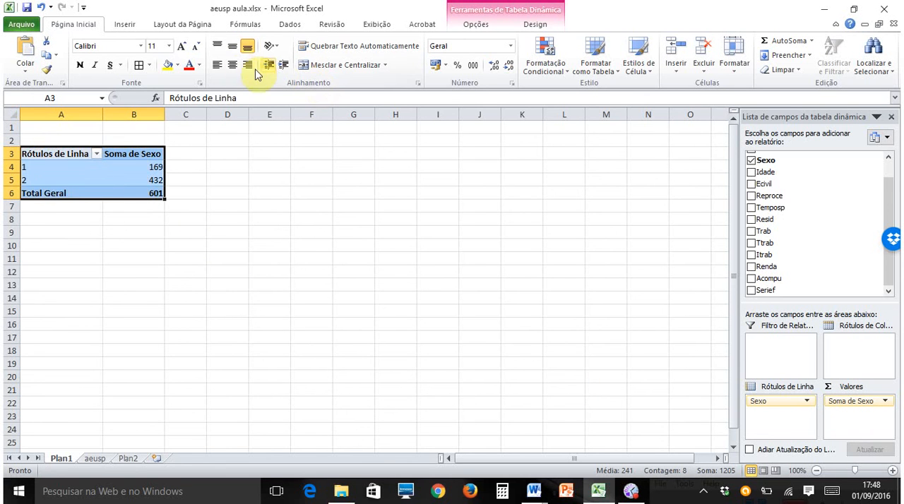
{"action": "left_click", "coordinate": [228, 65]}
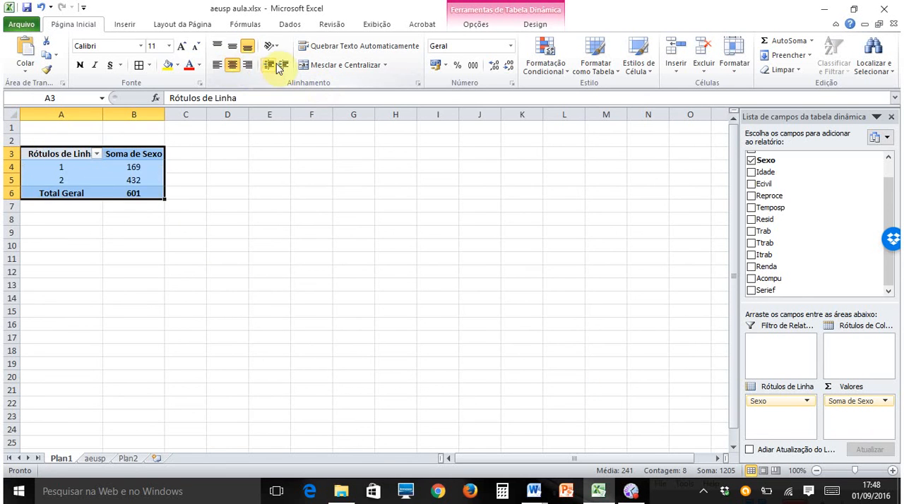
{"action": "left_click", "coordinate": [182, 48]}
{"action": "left_click", "coordinate": [182, 48]}
{"action": "left_click", "coordinate": [182, 46]}
{"action": "left_click", "coordinate": [182, 46]}
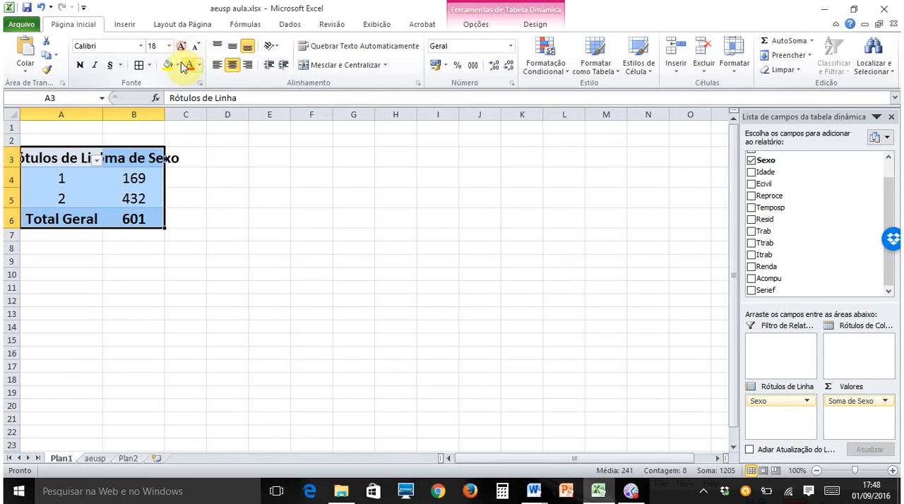
{"action": "double_click", "coordinate": [102, 110]}
{"action": "double_click", "coordinate": [219, 112]}
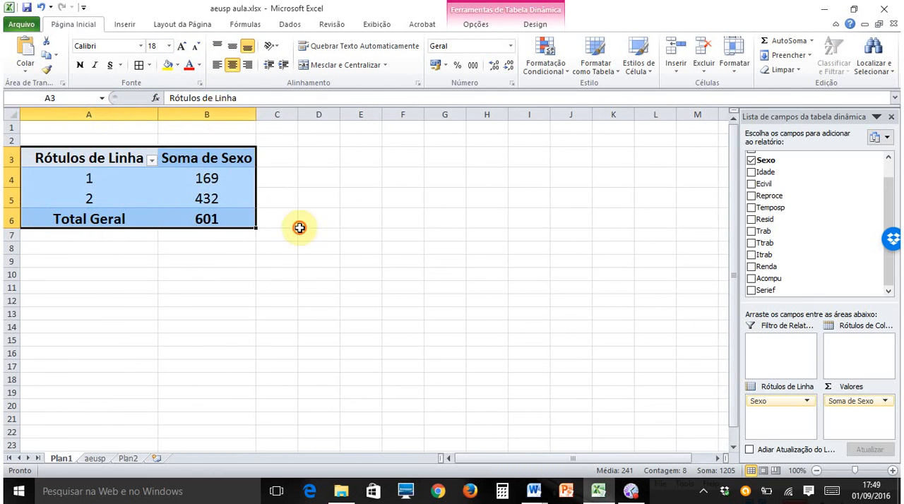
{"action": "left_click_drag", "start_coordinate": [299, 224], "coordinate": [309, 235]}
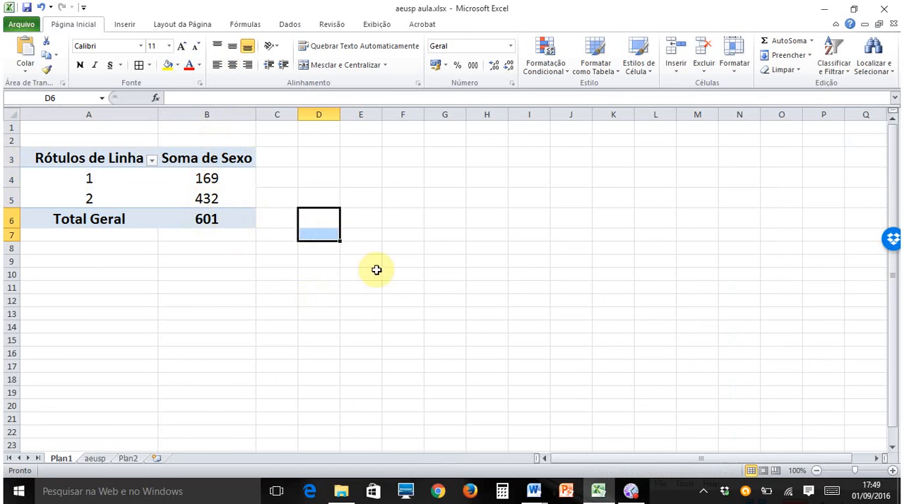
{"action": "left_click", "coordinate": [401, 262]}
- Rename the pivot table's row labels, replacing 1 with MASCULINO and 2 with FEMININO
{"action": "left_click", "coordinate": [205, 199]}
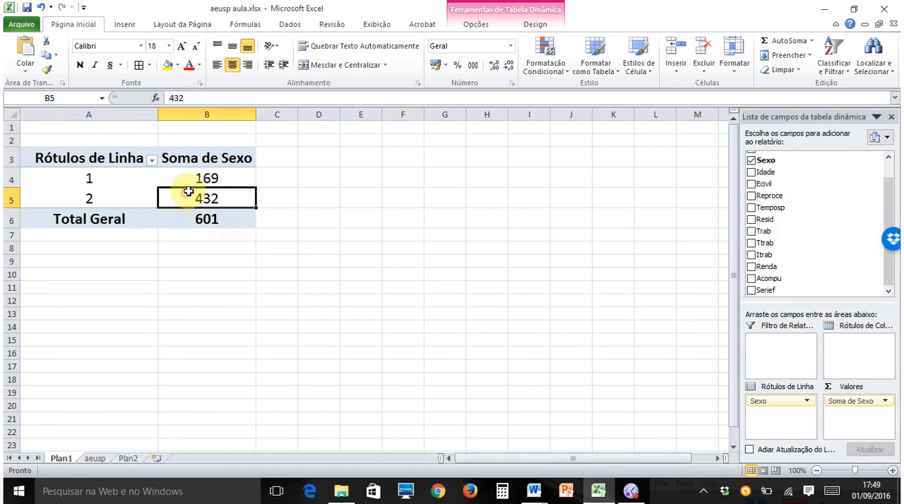
{"action": "left_click", "coordinate": [228, 178]}
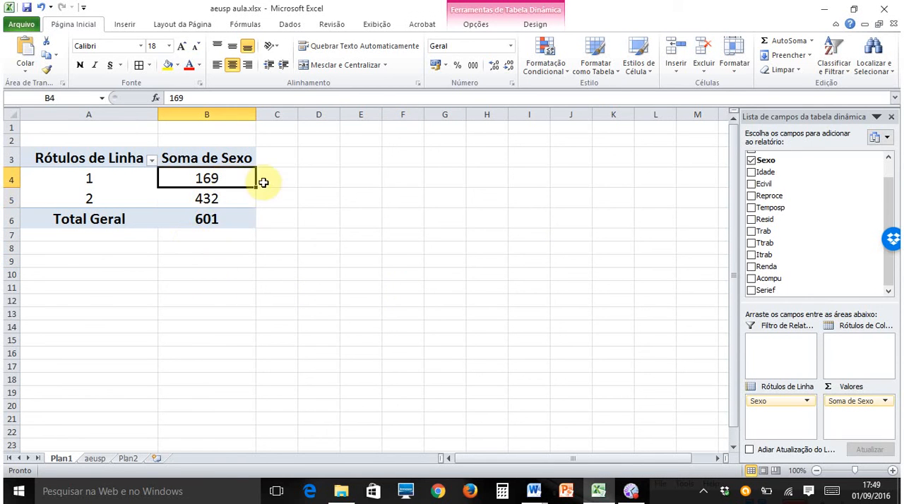
{"action": "left_click", "coordinate": [96, 179]}
{"action": "type", "text": "MASCULINO"}
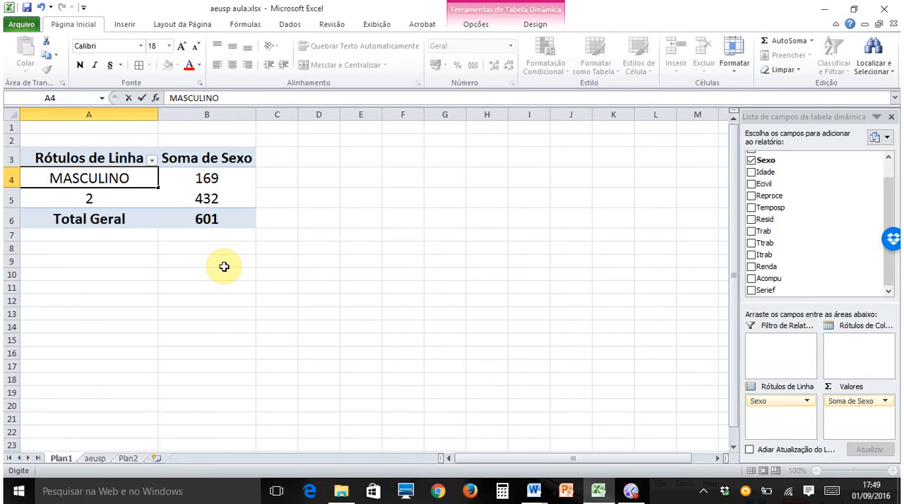
{"action": "left_click", "coordinate": [90, 199]}
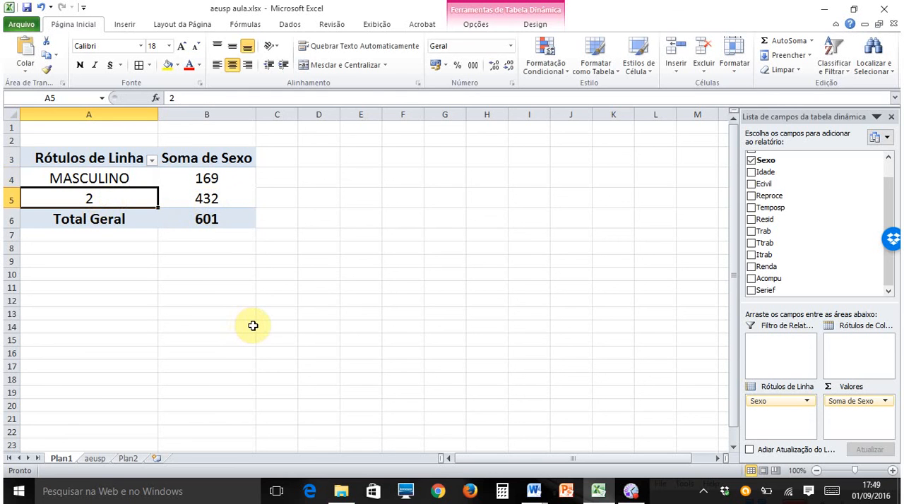
{"action": "type", "text": "FEMIN"}
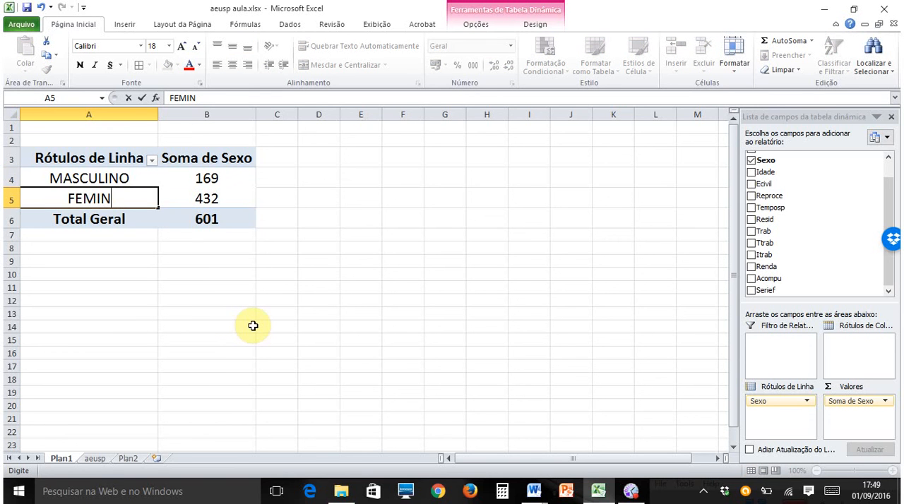
{"action": "type", "text": "INO"}
{"action": "key", "text": "Return"}
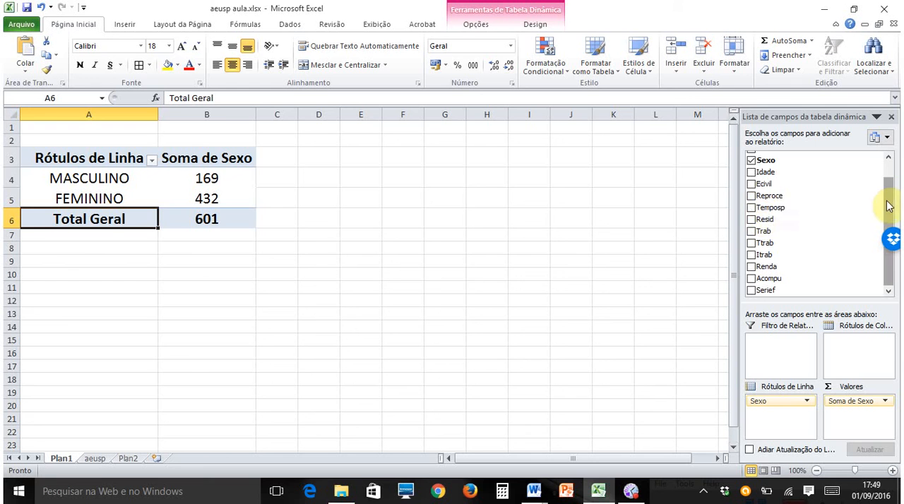
- Add the Temposp field to the pivot table's values and summarize it by average (Média)
{"action": "left_click_drag", "start_coordinate": [888, 205], "coordinate": [887, 178]}
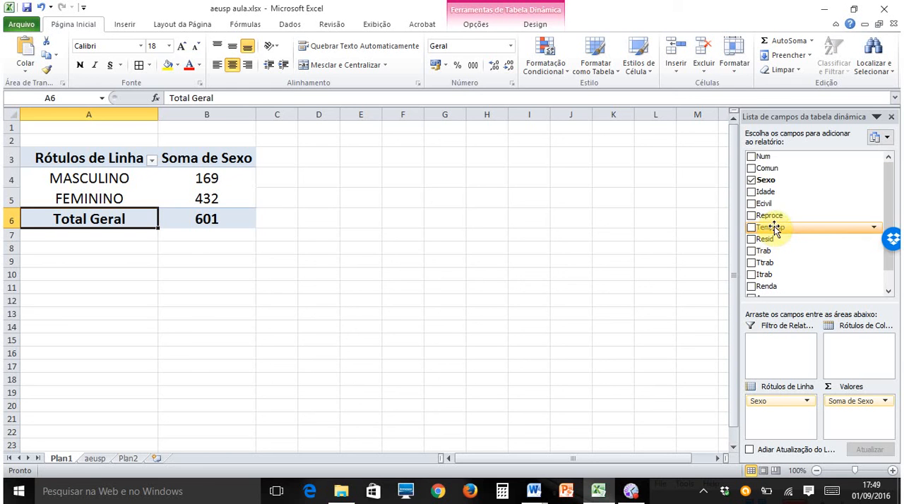
{"action": "left_click_drag", "start_coordinate": [763, 237], "coordinate": [853, 417]}
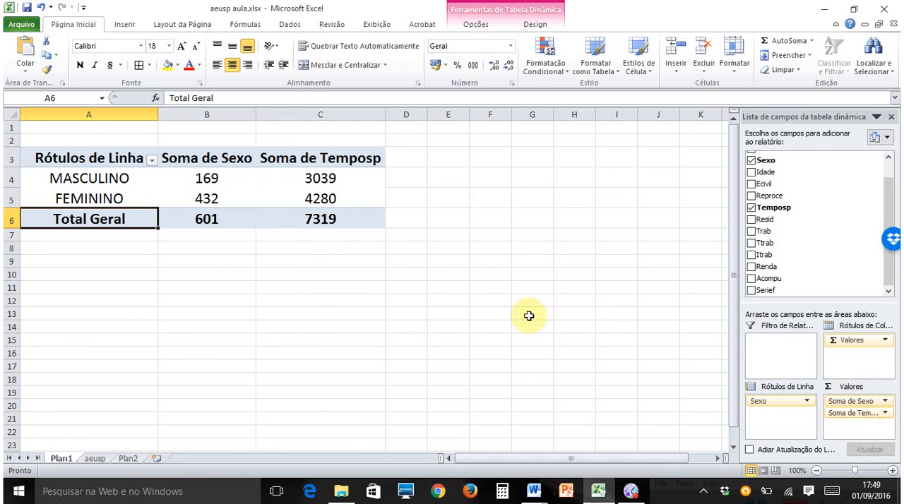
{"action": "mouse_move", "coordinate": [347, 175]}
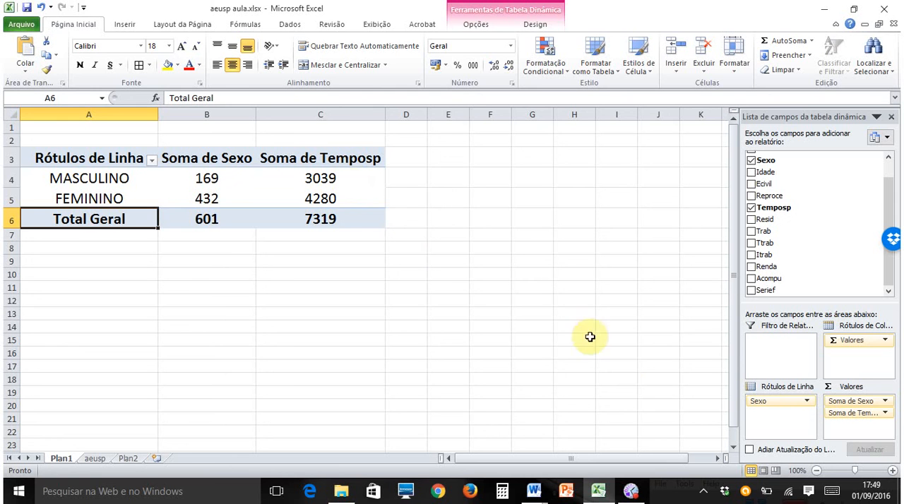
{"action": "left_click", "coordinate": [884, 414]}
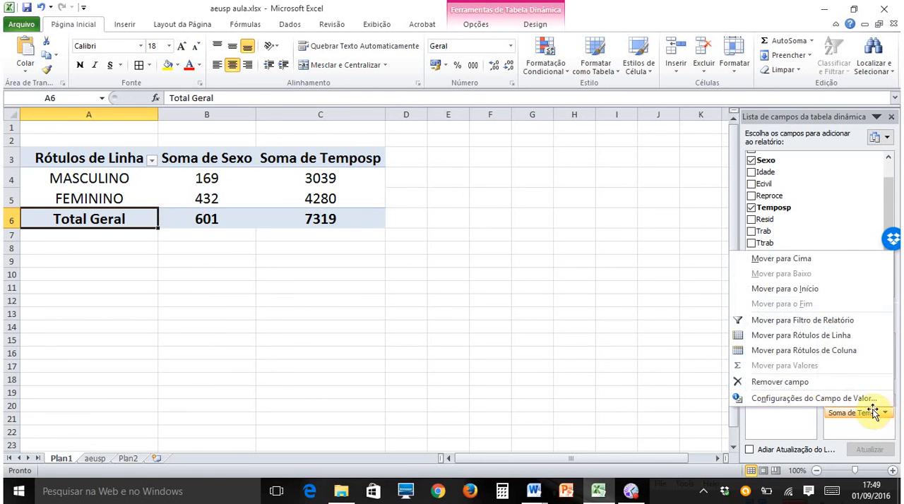
{"action": "left_click", "coordinate": [794, 400]}
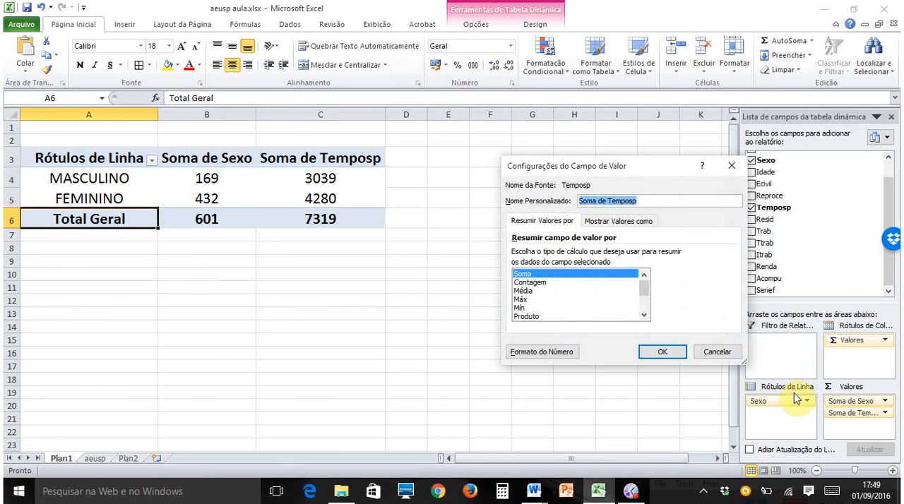
{"action": "left_click", "coordinate": [529, 294]}
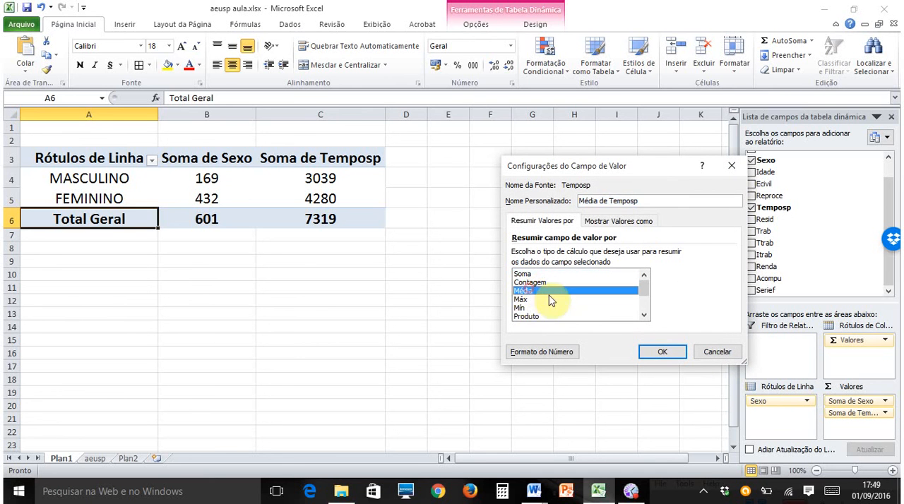
{"action": "left_click", "coordinate": [663, 353]}
- Reduce the Temposp averages in C4:C6 to two decimal places
{"action": "left_click_drag", "start_coordinate": [331, 178], "coordinate": [331, 219]}
{"action": "left_click", "coordinate": [506, 67]}
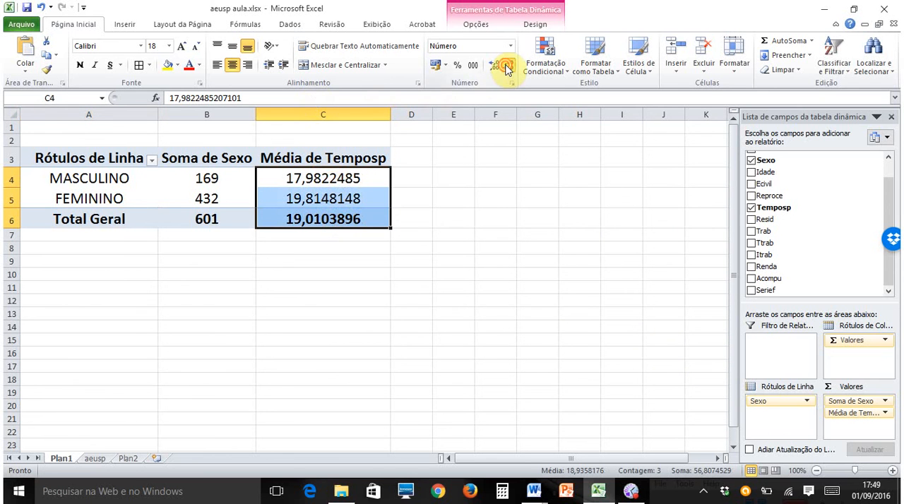
{"action": "left_click", "coordinate": [505, 68]}
{"action": "left_click", "coordinate": [505, 68]}
{"action": "left_click", "coordinate": [505, 67]}
{"action": "left_click", "coordinate": [505, 68]}
{"action": "left_click", "coordinate": [505, 67]}
{"action": "left_click", "coordinate": [454, 177]}
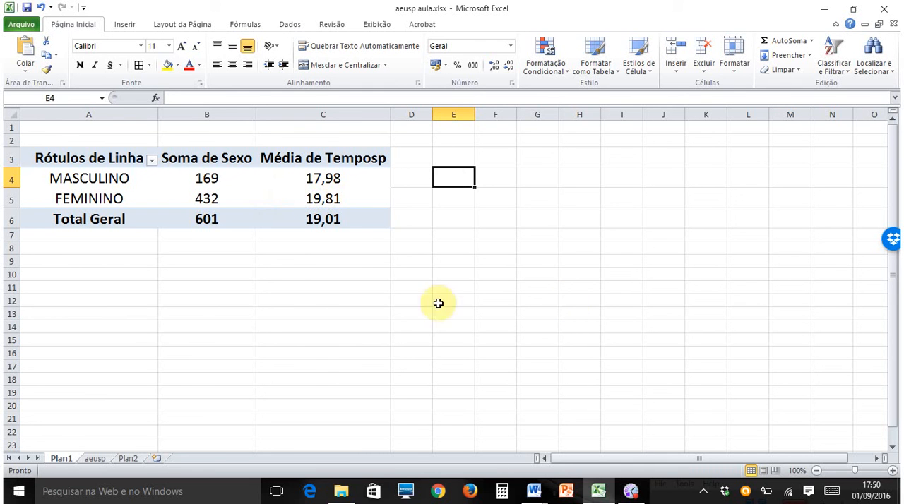
{"action": "left_click", "coordinate": [363, 191]}
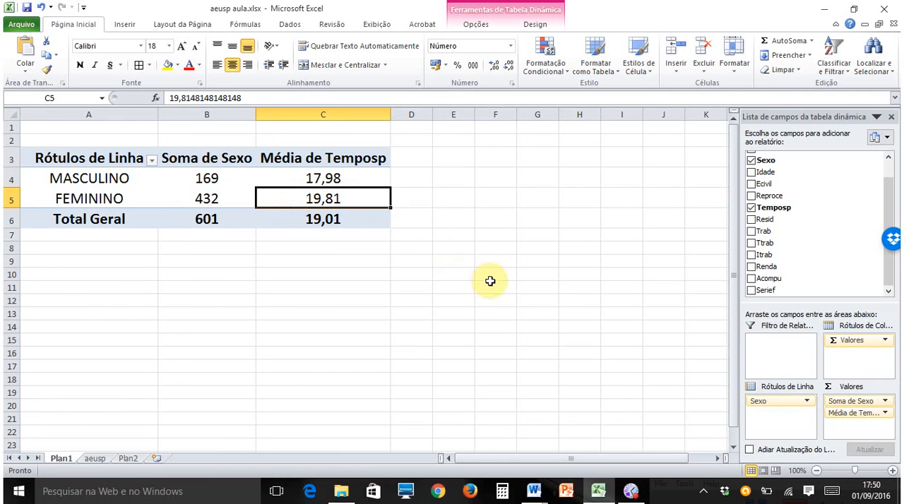
- Copy the pivot table A3:C6 into the Word document Documento2, and return to the Excel workbook
{"action": "left_click_drag", "start_coordinate": [71, 152], "coordinate": [345, 221]}
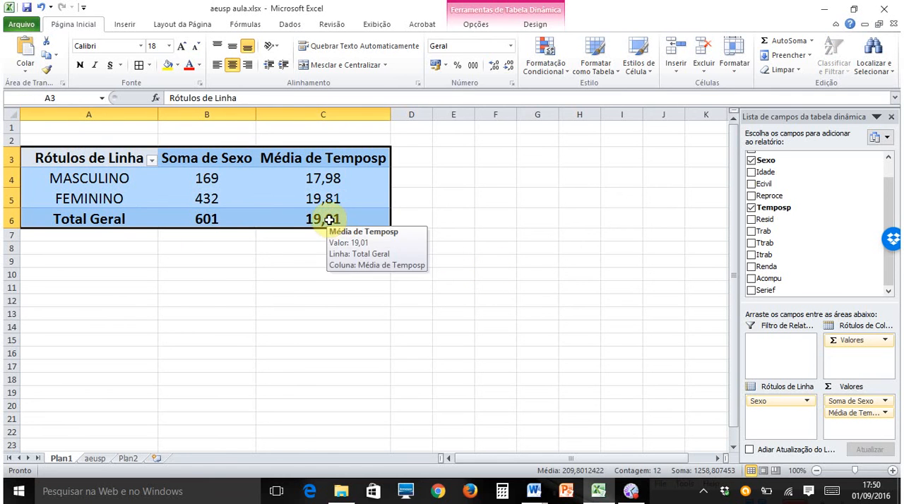
{"action": "key", "text": "ctrl+c"}
{"action": "left_click", "coordinate": [533, 496]}
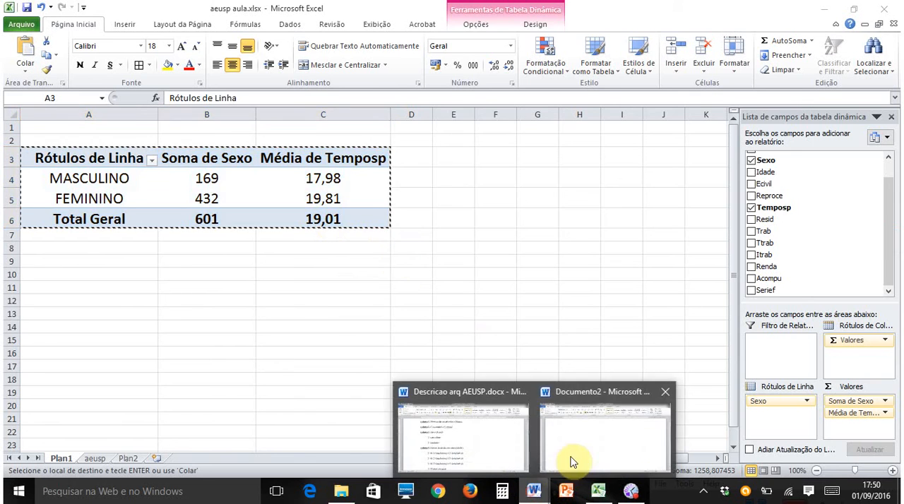
{"action": "left_click", "coordinate": [571, 455]}
{"action": "left_click", "coordinate": [271, 194]}
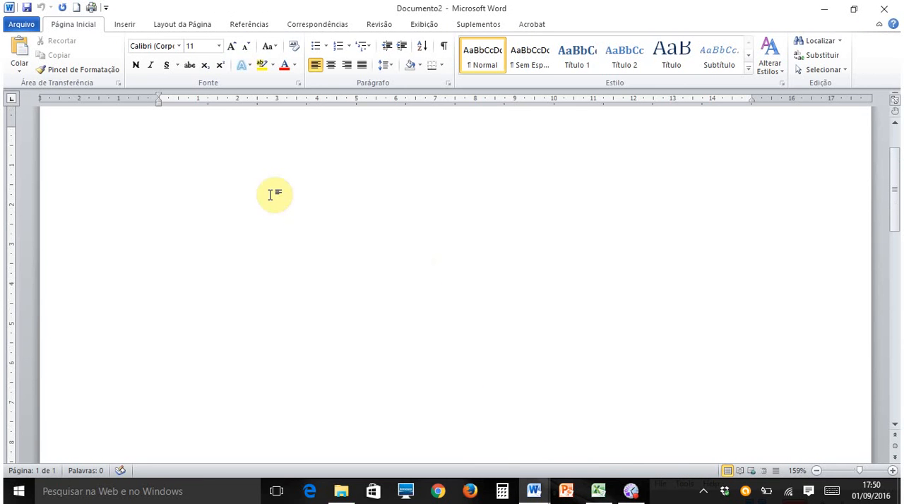
{"action": "key", "text": "ctrl+v"}
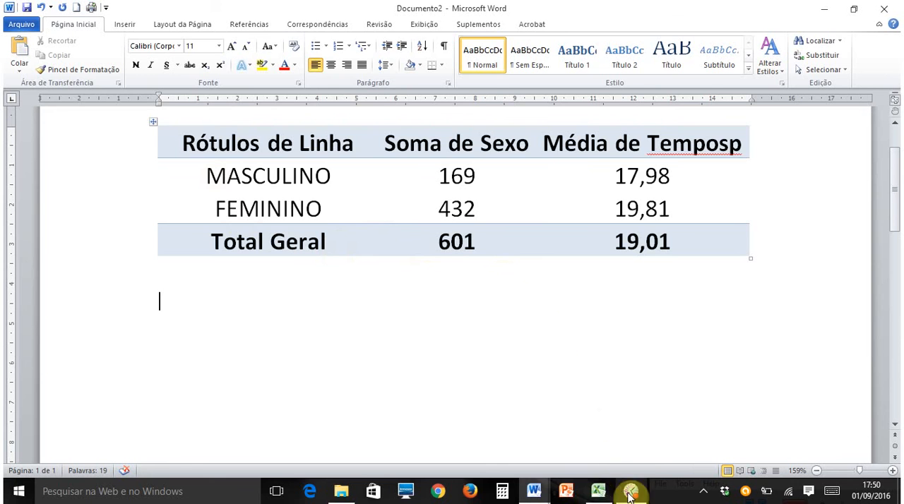
{"action": "left_click", "coordinate": [596, 493]}
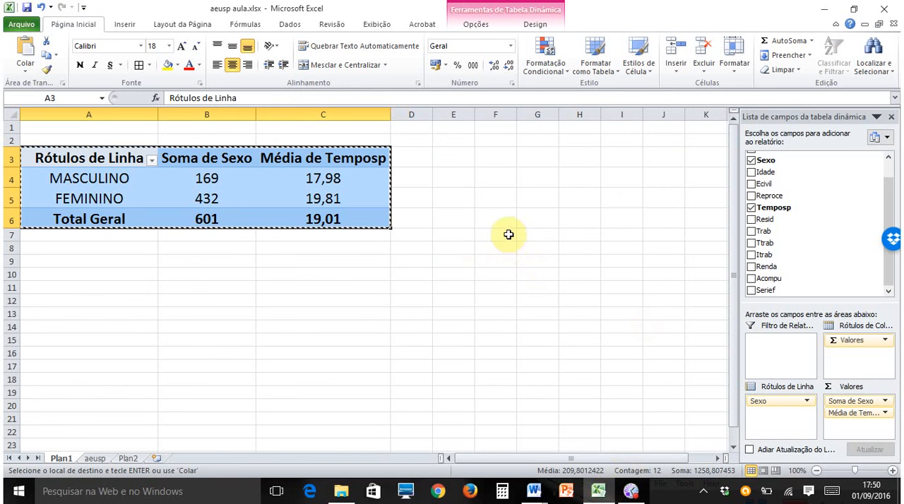
{"action": "key", "text": "Escape"}
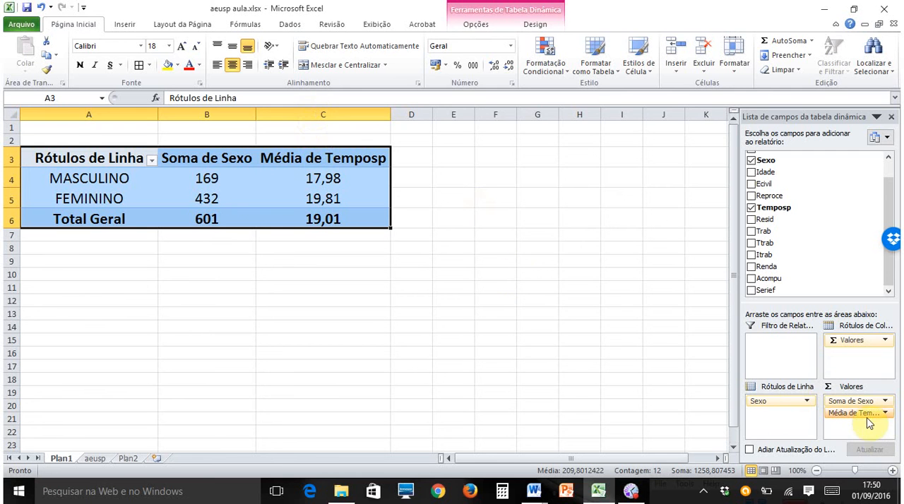
- Remove the Temposp average from the pivot table's values and add the Comun field above Sexo in the row labels
{"action": "left_click_drag", "start_coordinate": [866, 418], "coordinate": [792, 242]}
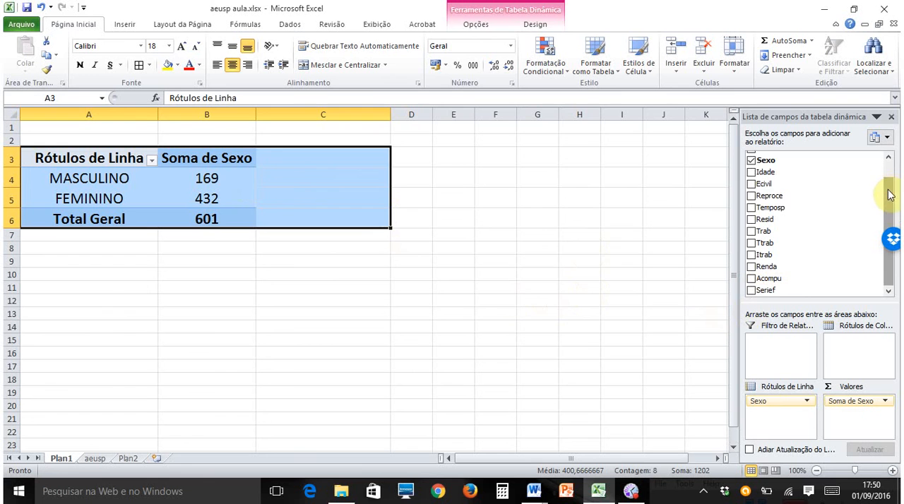
{"action": "left_click_drag", "start_coordinate": [889, 195], "coordinate": [890, 169]}
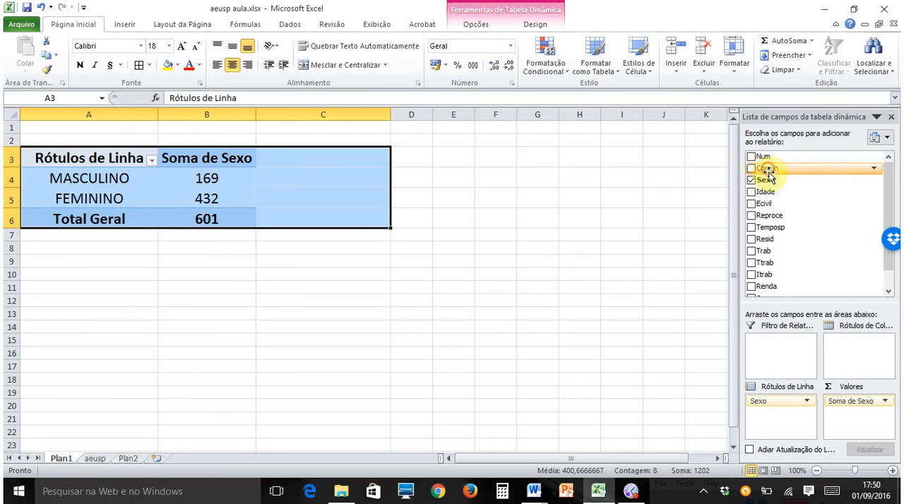
{"action": "left_click_drag", "start_coordinate": [767, 175], "coordinate": [782, 407]}
{"action": "left_click", "coordinate": [494, 324]}
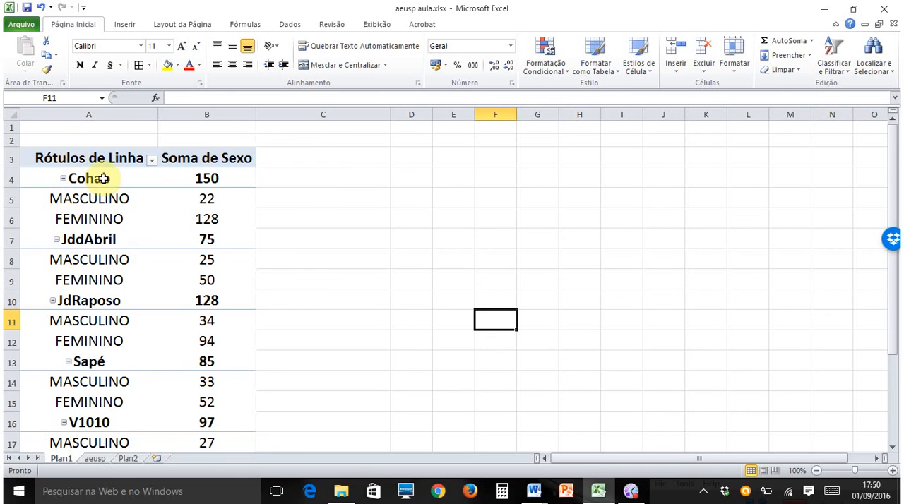
- Copy the pivot table A3:B22 below the first table in the Word document Documento2, and return to the Excel workbook
{"action": "left_click", "coordinate": [216, 180]}
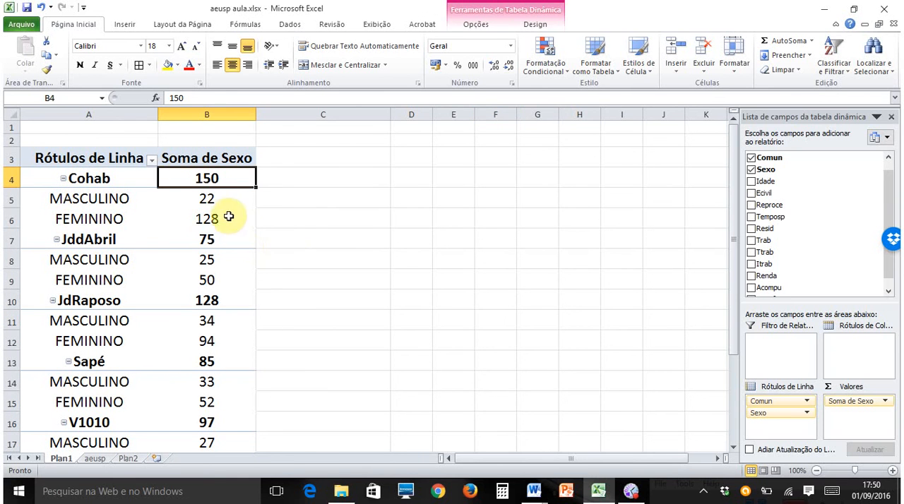
{"action": "left_click", "coordinate": [236, 198]}
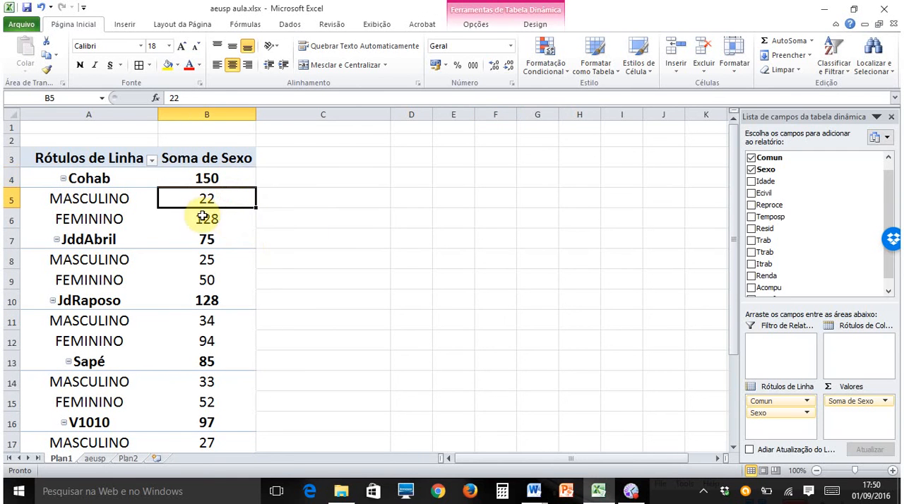
{"action": "left_click", "coordinate": [213, 215]}
{"action": "scroll", "coordinate": [400, 303], "scroll_direction": "down", "scroll_amount": 4}
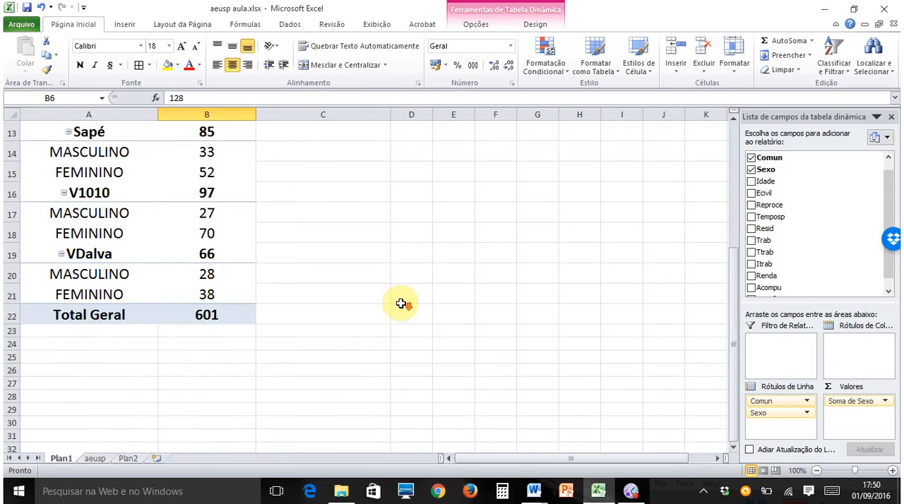
{"action": "scroll", "coordinate": [400, 303], "scroll_direction": "up", "scroll_amount": 3}
{"action": "scroll", "coordinate": [194, 229], "scroll_direction": "up", "scroll_amount": 1}
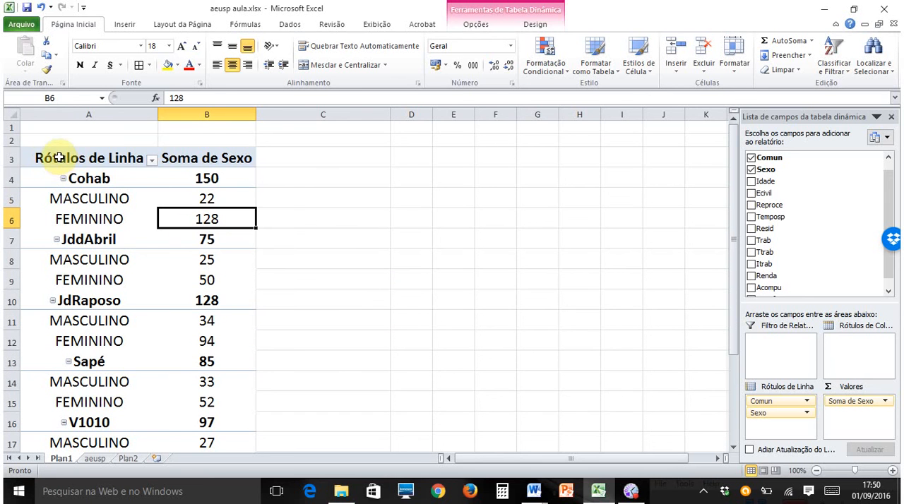
{"action": "left_click_drag", "start_coordinate": [59, 158], "coordinate": [233, 415]}
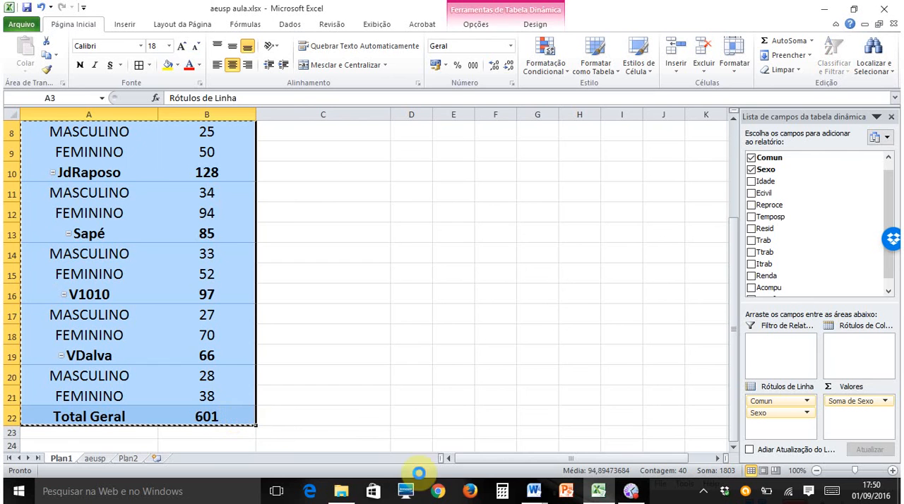
{"action": "key", "text": "ctrl+c"}
{"action": "mouse_move", "coordinate": [536, 490]}
{"action": "left_click", "coordinate": [584, 441]}
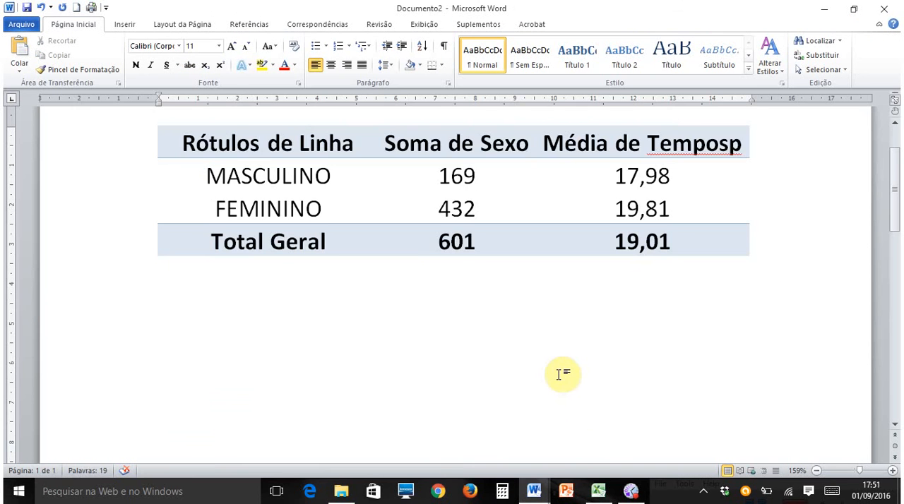
{"action": "key", "text": "ctrl+v"}
{"action": "scroll", "coordinate": [558, 381], "scroll_direction": "up", "scroll_amount": 8}
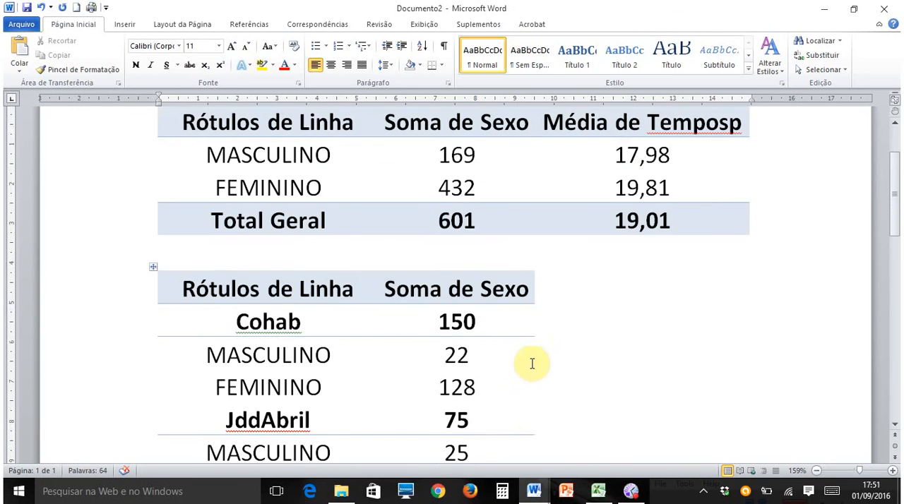
{"action": "left_click", "coordinate": [598, 491]}
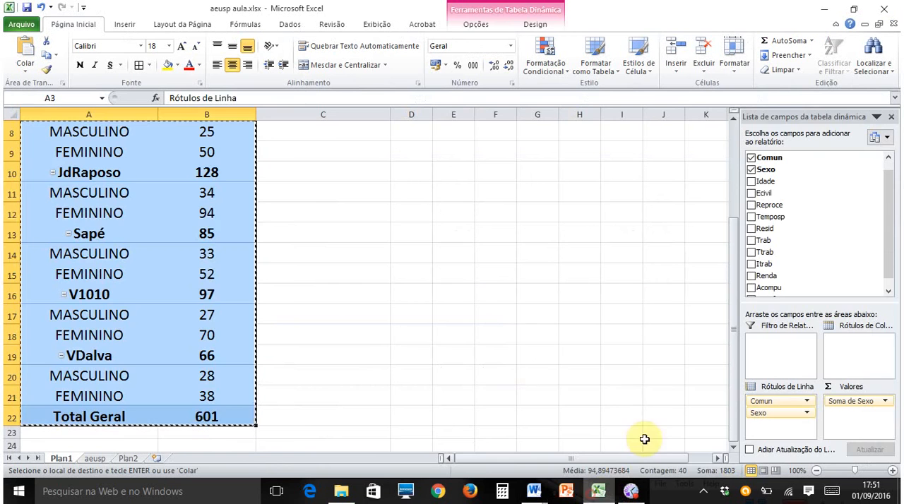
- Remove the Comun field from the pivot table's row labels, keeping only Sexo
{"action": "left_click", "coordinate": [504, 350]}
{"action": "scroll", "coordinate": [495, 342], "scroll_direction": "up", "scroll_amount": 2}
{"action": "scroll", "coordinate": [424, 299], "scroll_direction": "down", "scroll_amount": 3}
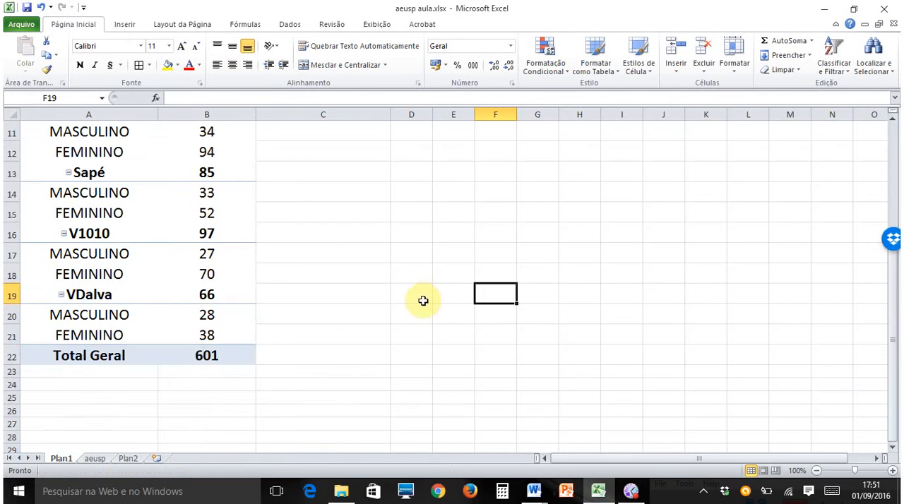
{"action": "scroll", "coordinate": [494, 302], "scroll_direction": "up", "scroll_amount": 3}
{"action": "key", "text": "Escape"}
{"action": "left_click", "coordinate": [170, 214]}
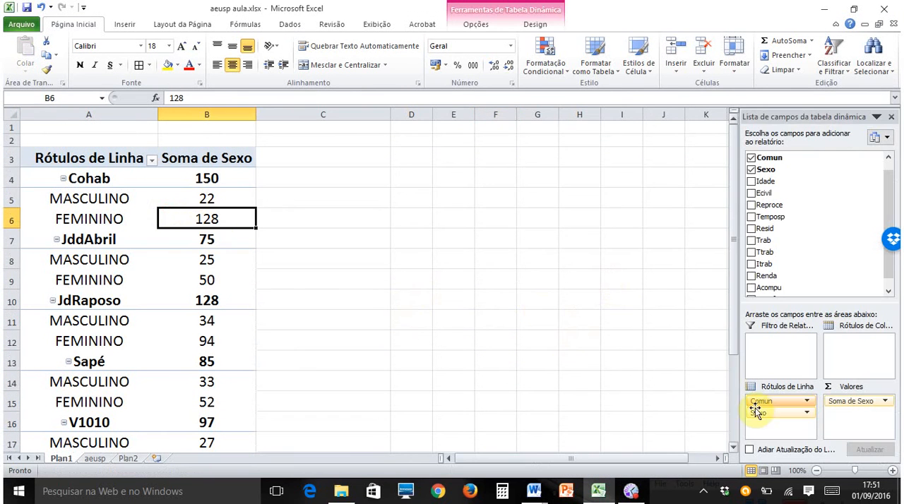
{"action": "left_click_drag", "start_coordinate": [785, 402], "coordinate": [807, 297]}
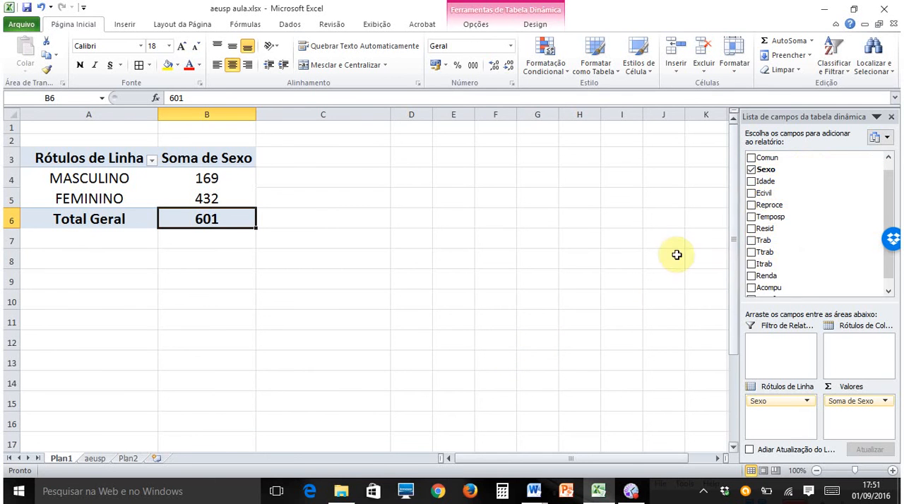
- Review the first records of the aeusp sheet and the tables already pasted in Word, and return to the Plan1 pivot table
{"action": "left_click", "coordinate": [94, 459]}
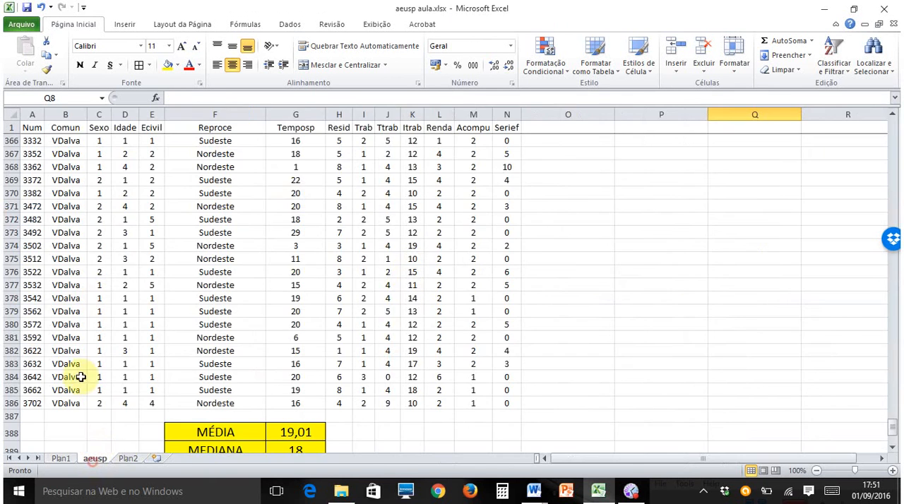
{"action": "scroll", "coordinate": [688, 265], "scroll_direction": "up", "scroll_amount": 17}
{"action": "scroll", "coordinate": [695, 257], "scroll_direction": "up", "scroll_amount": 18}
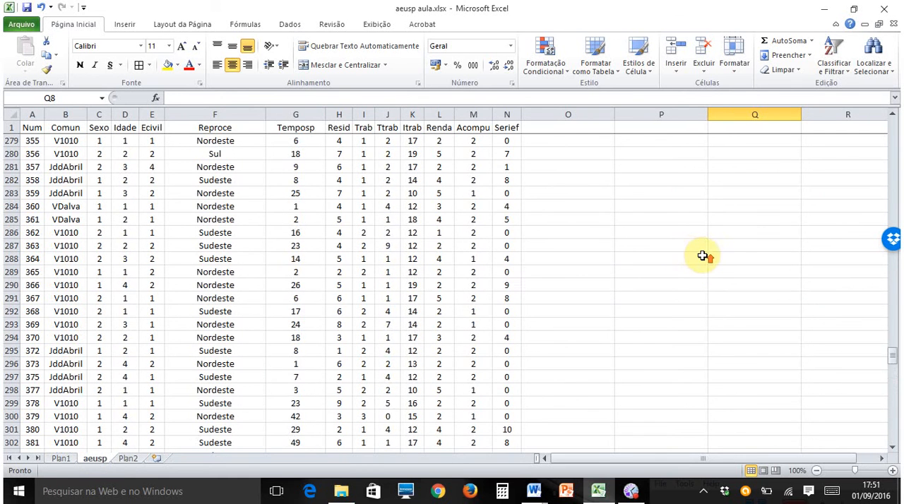
{"action": "left_click_drag", "start_coordinate": [893, 341], "coordinate": [893, 130]}
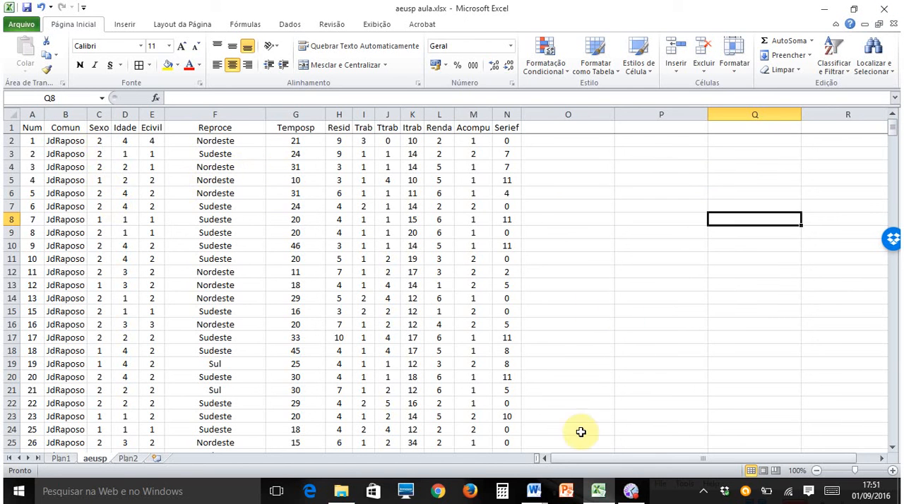
{"action": "left_click", "coordinate": [602, 493]}
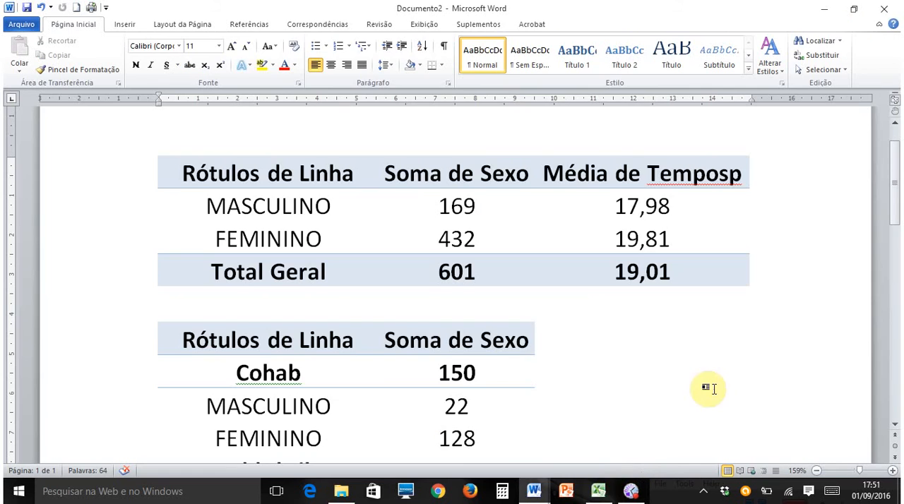
{"action": "left_click", "coordinate": [600, 491]}
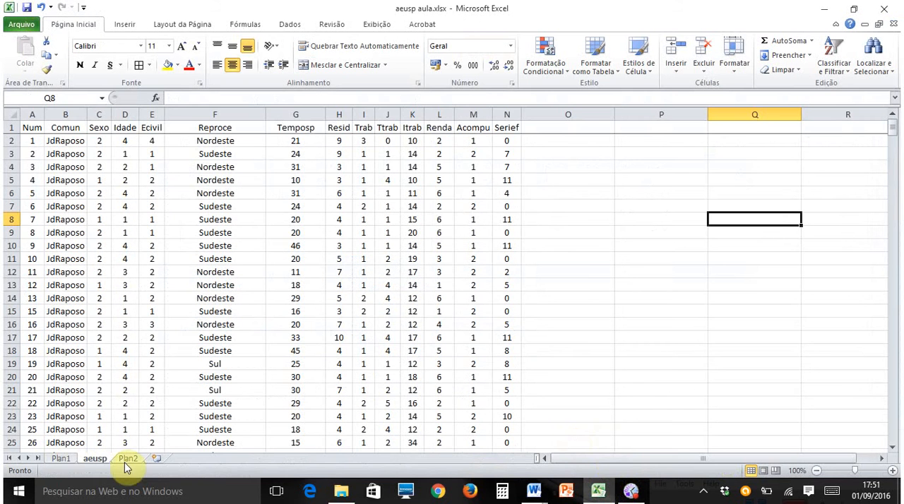
{"action": "left_click", "coordinate": [62, 458]}
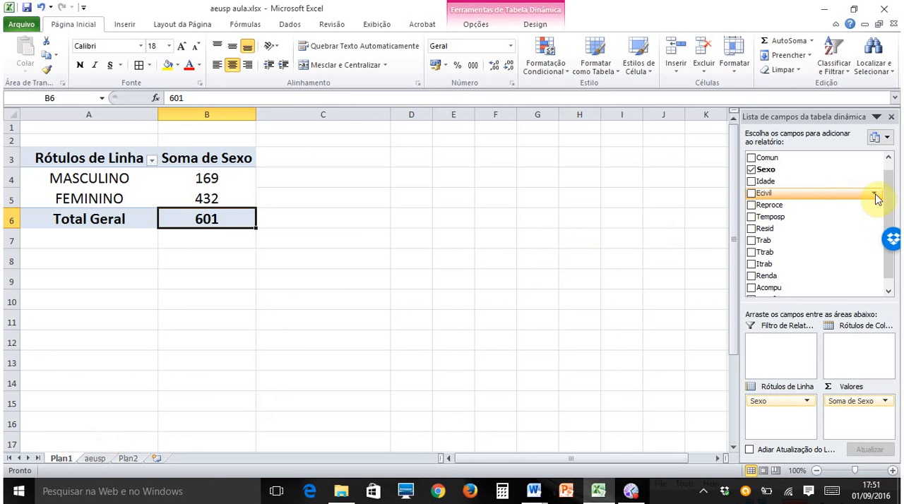
- Replace Sexo with Comun in the pivot table's row labels and add Reproce below it
{"action": "scroll", "coordinate": [891, 184], "scroll_direction": "up", "scroll_amount": 1}
{"action": "left_click_drag", "start_coordinate": [897, 181], "coordinate": [896, 175]}
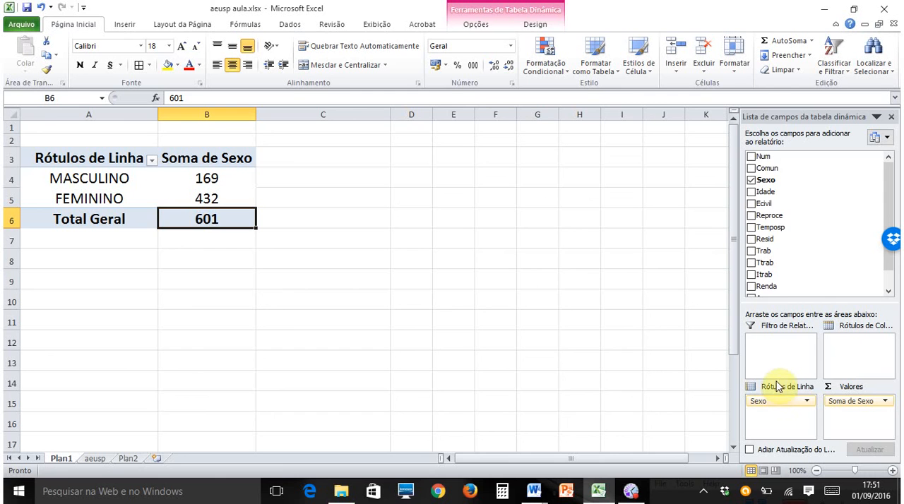
{"action": "left_click_drag", "start_coordinate": [766, 354], "coordinate": [792, 254]}
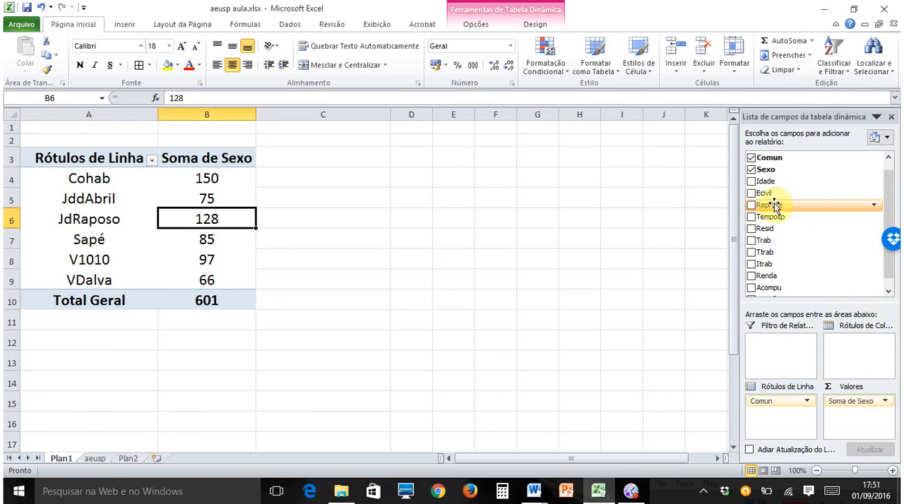
{"action": "left_click_drag", "start_coordinate": [770, 209], "coordinate": [854, 416]}
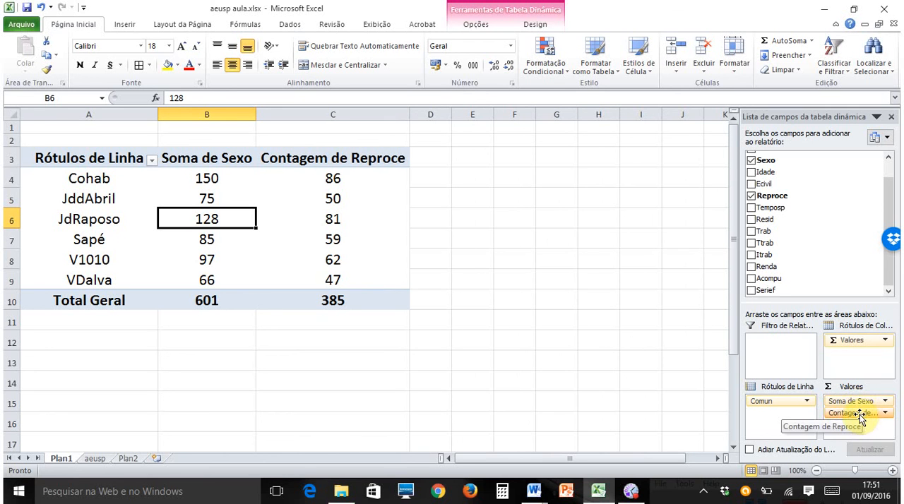
{"action": "left_click_drag", "start_coordinate": [852, 417], "coordinate": [770, 411]}
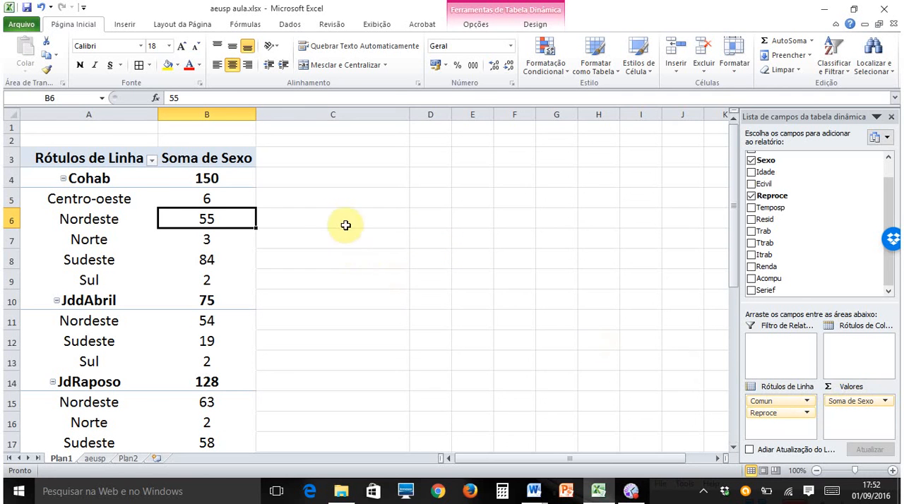
- Replace the sum of Sexo with the count of Reproce in the pivot table's values
{"action": "left_click_drag", "start_coordinate": [851, 401], "coordinate": [841, 224]}
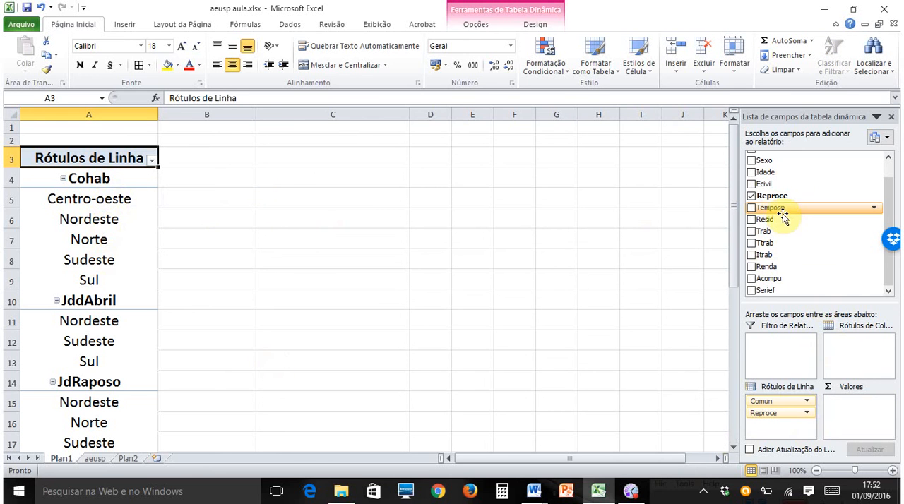
{"action": "left_click_drag", "start_coordinate": [770, 197], "coordinate": [860, 415]}
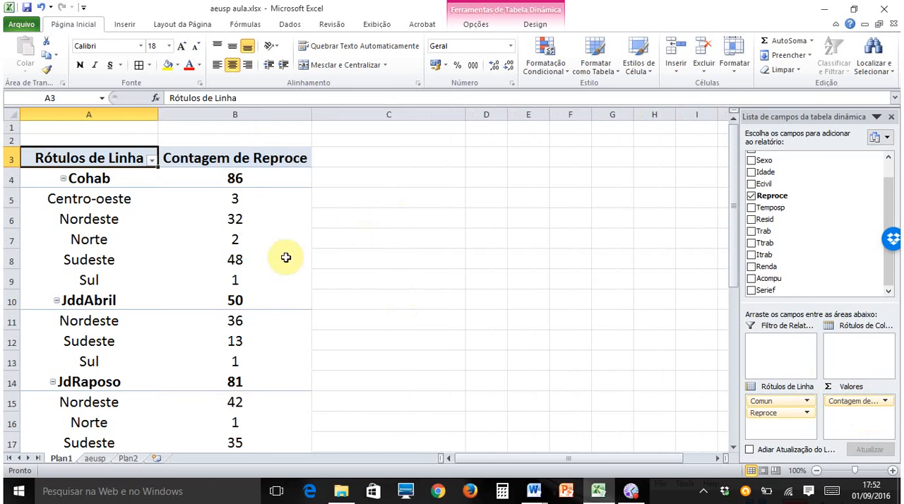
{"action": "left_click", "coordinate": [258, 200]}
{"action": "left_click", "coordinate": [240, 220]}
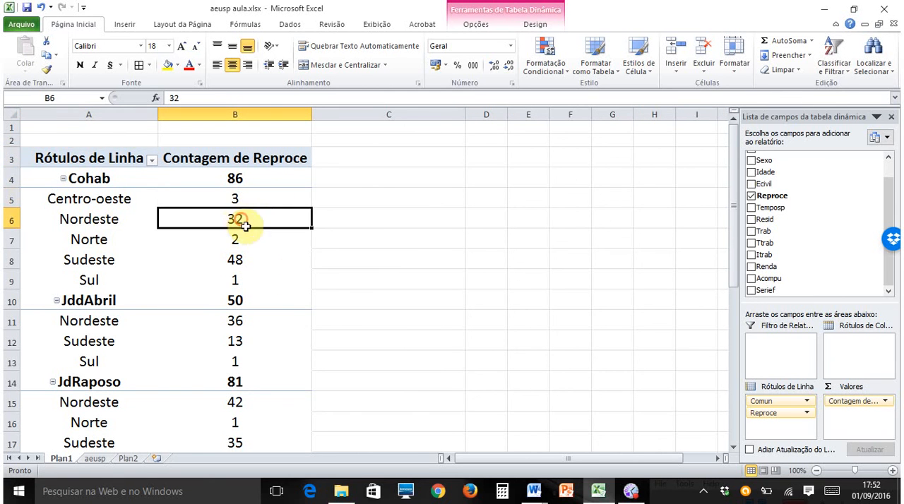
- Look through the counts per community and region, and remove Reproce from the pivot table's row labels, keeping only Comun
{"action": "scroll", "coordinate": [292, 259], "scroll_direction": "down", "scroll_amount": 9}
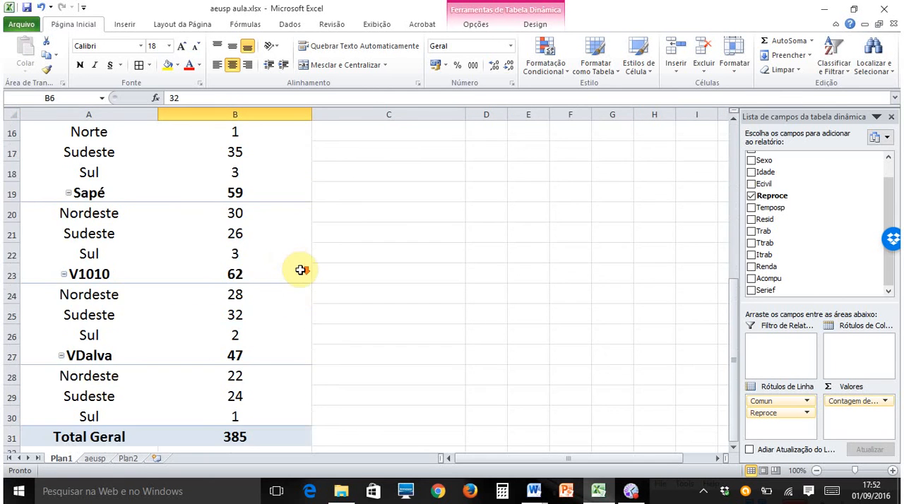
{"action": "scroll", "coordinate": [296, 271], "scroll_direction": "up", "scroll_amount": 3}
{"action": "scroll", "coordinate": [297, 271], "scroll_direction": "up", "scroll_amount": 4}
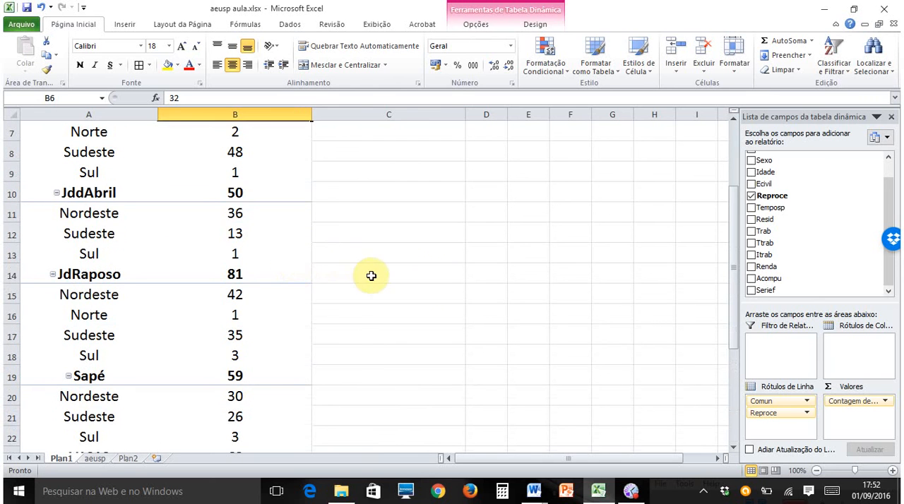
{"action": "scroll", "coordinate": [423, 291], "scroll_direction": "up", "scroll_amount": 2}
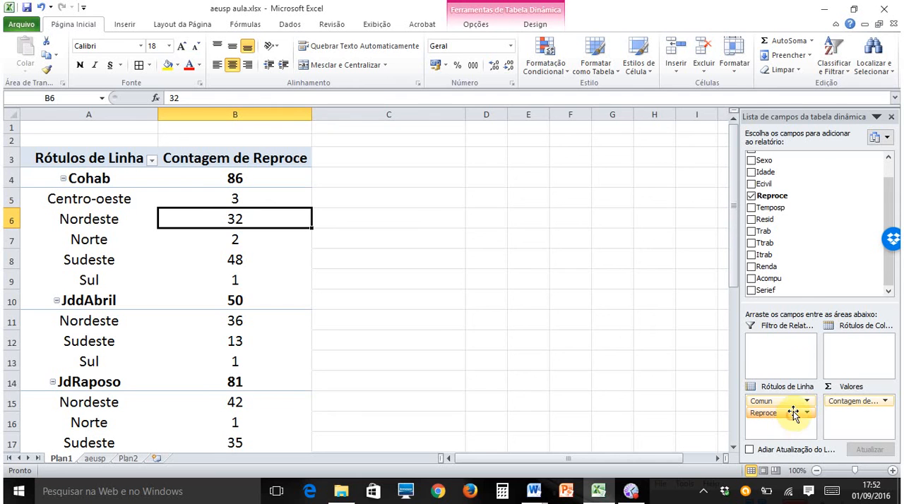
{"action": "left_click_drag", "start_coordinate": [793, 414], "coordinate": [804, 274]}
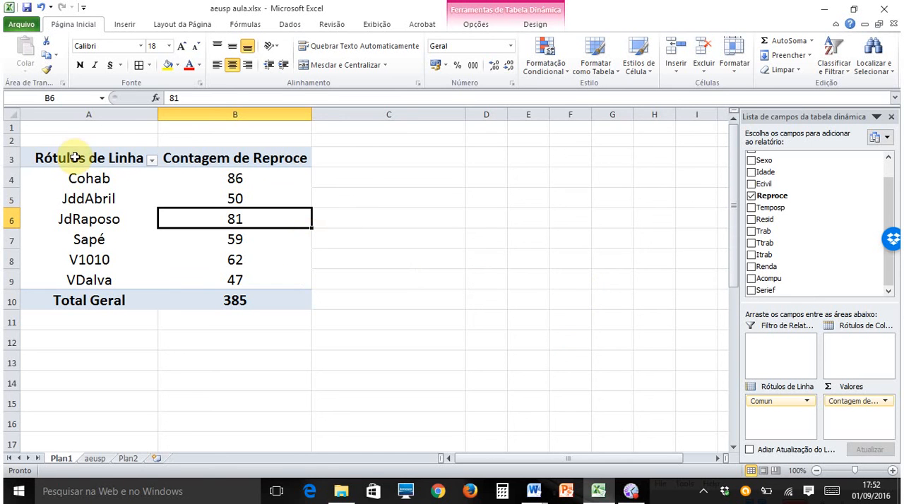
- Insert a 2D clustered column chart from the pivot table A3:B10 and place it beside the table
{"action": "left_click_drag", "start_coordinate": [75, 158], "coordinate": [254, 298]}
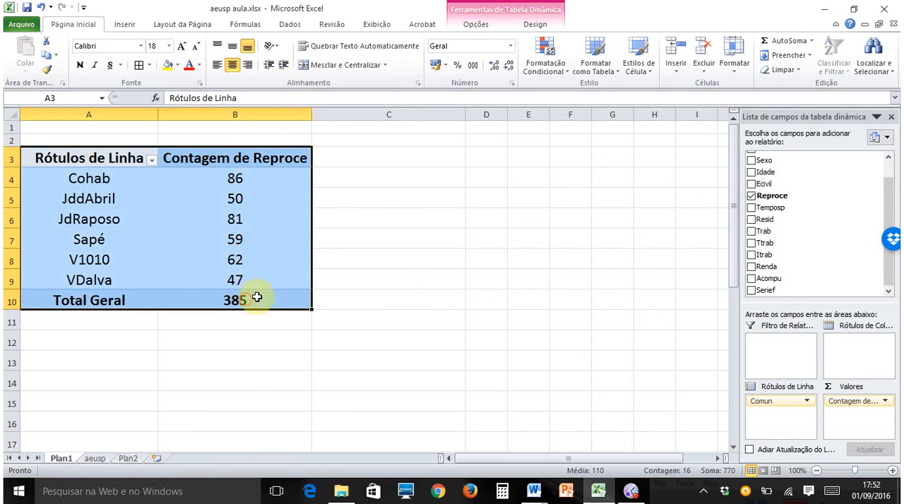
{"action": "left_click", "coordinate": [124, 26]}
{"action": "left_click", "coordinate": [262, 53]}
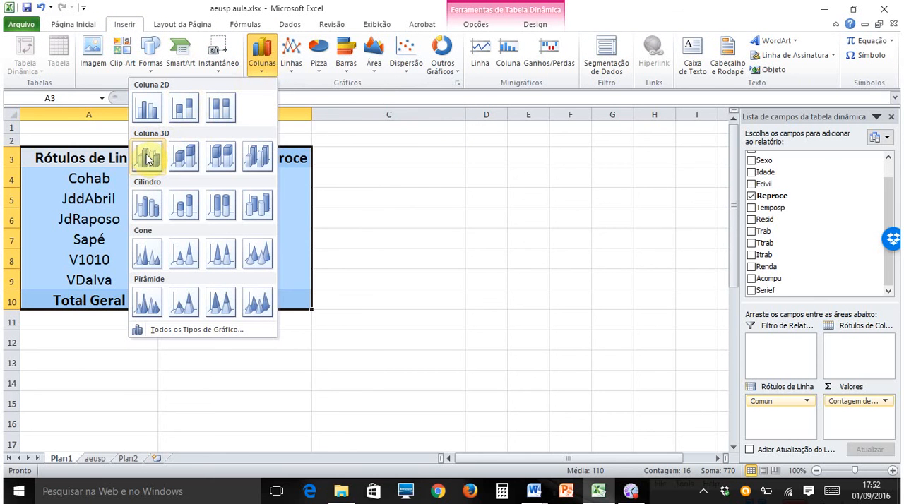
{"action": "left_click", "coordinate": [147, 108]}
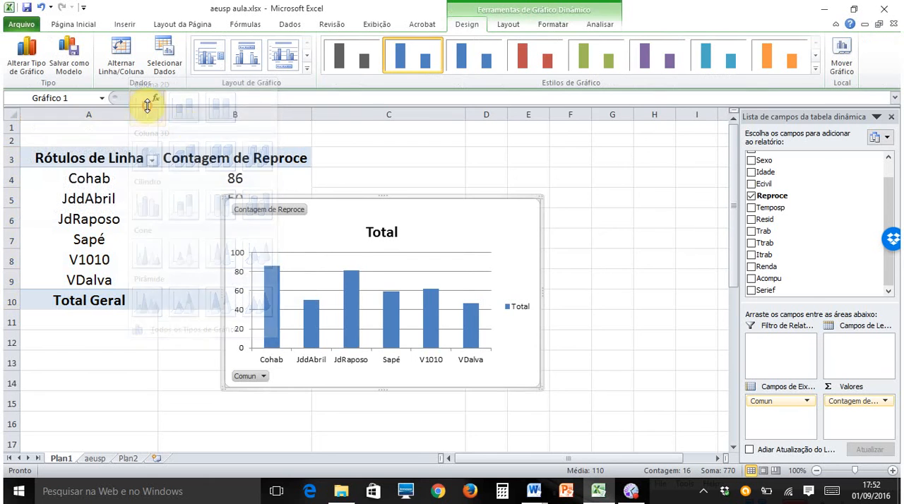
{"action": "left_click_drag", "start_coordinate": [478, 198], "coordinate": [581, 134]}
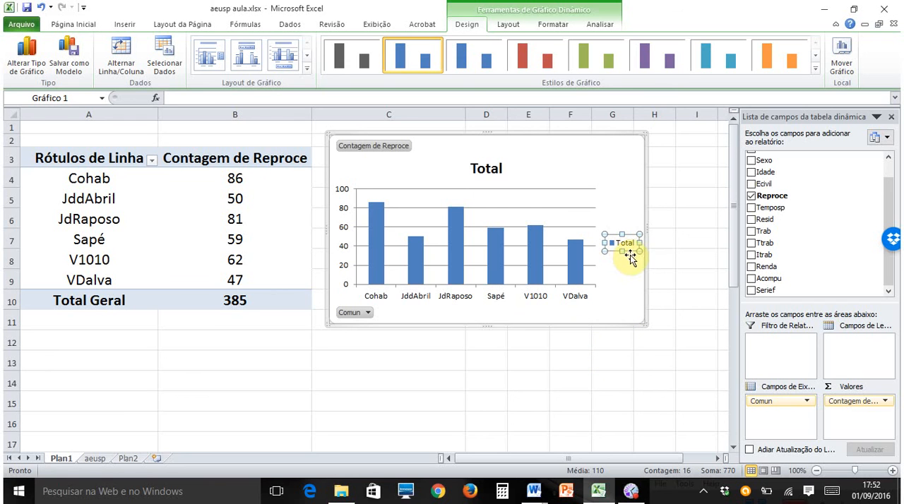
- Delete the legend, the title and the horizontal gridlines from the column chart
{"action": "key", "text": "Delete"}
{"action": "left_click", "coordinate": [494, 175]}
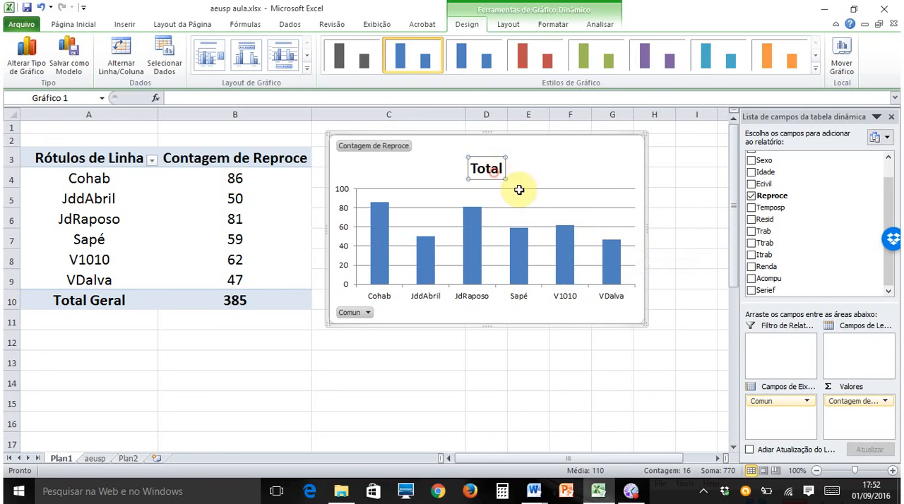
{"action": "key", "text": "Delete"}
{"action": "left_click", "coordinate": [526, 179]}
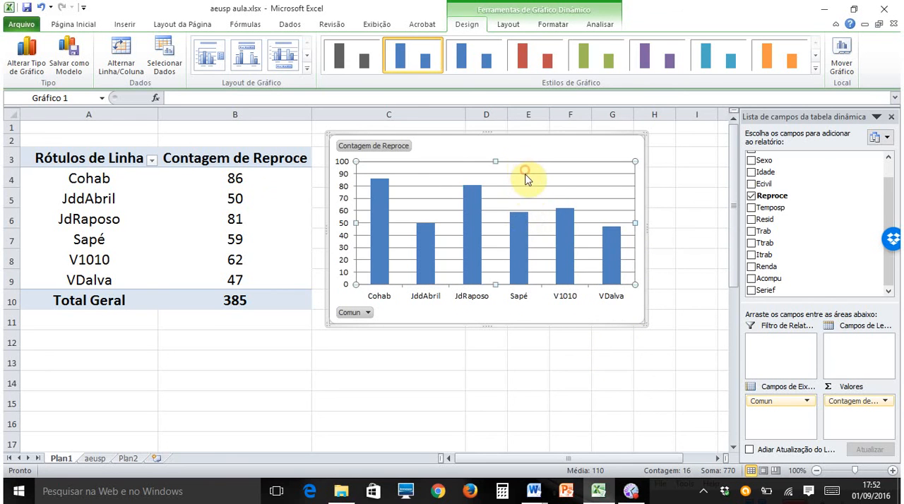
{"action": "left_click", "coordinate": [530, 175]}
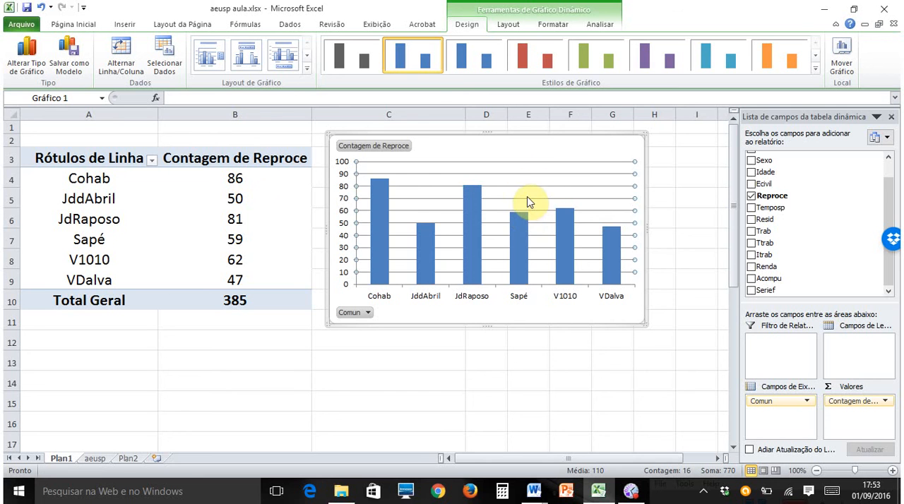
{"action": "key", "text": "Delete"}
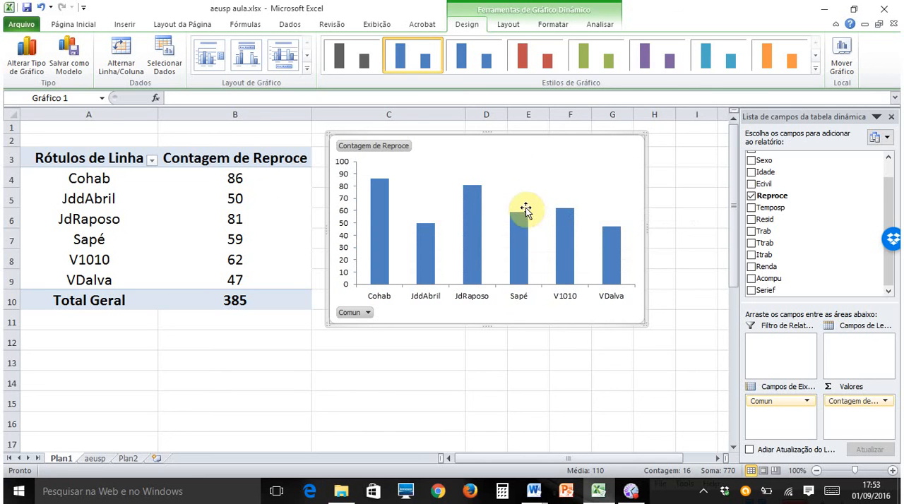
{"action": "double_click", "coordinate": [471, 242]}
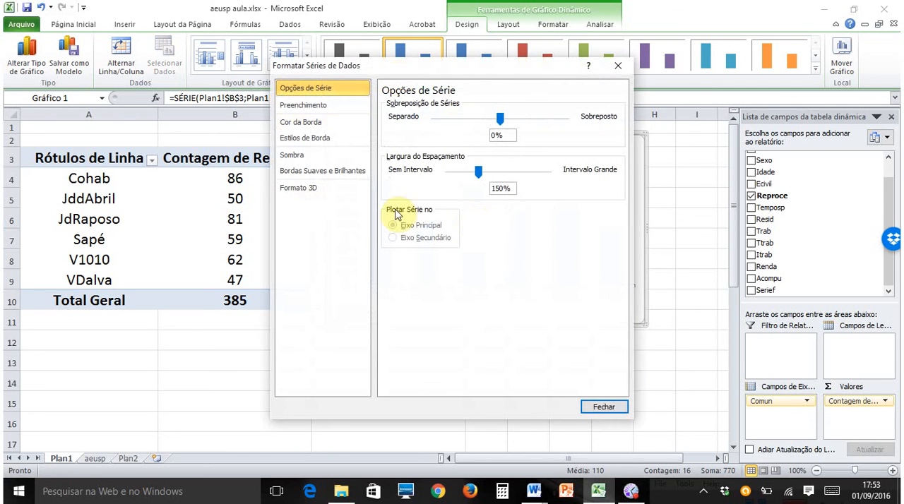
{"action": "left_click", "coordinate": [602, 406]}
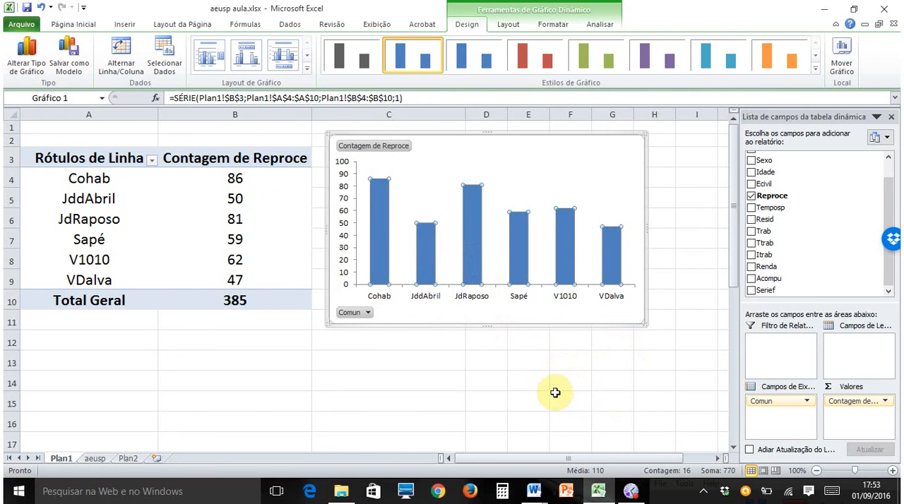
{"action": "left_click", "coordinate": [530, 384]}
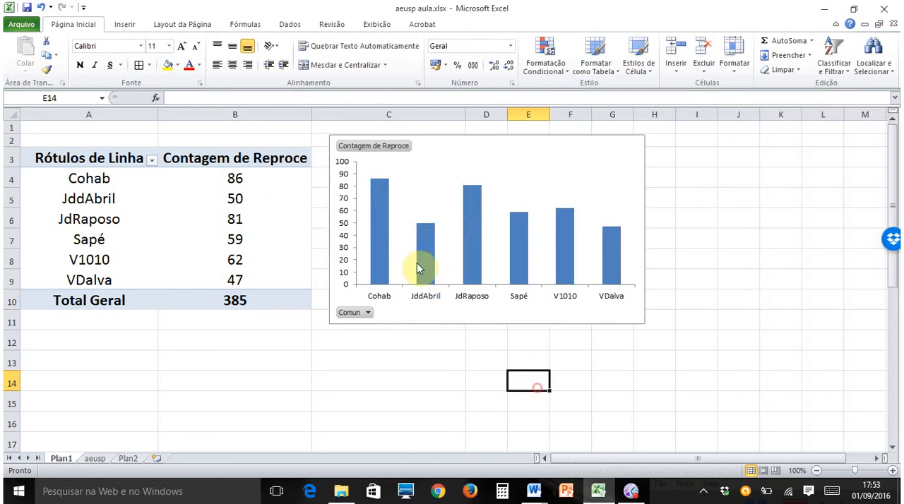
- Give only the Cohab column of the chart a solid red fill and deselect the chart
{"action": "left_click", "coordinate": [381, 213]}
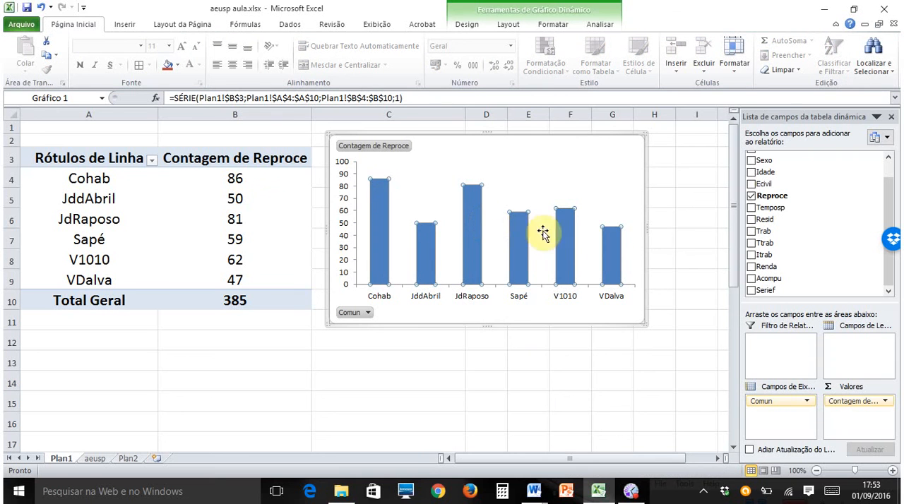
{"action": "left_click", "coordinate": [385, 207]}
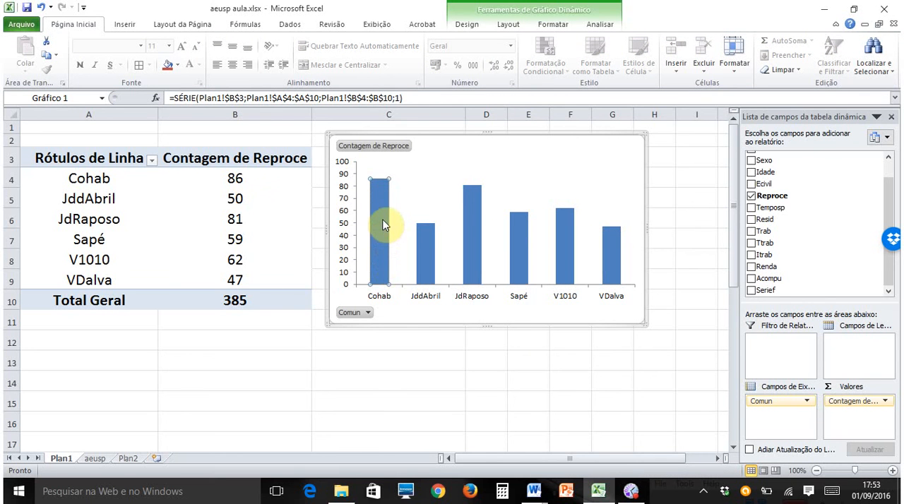
{"action": "double_click", "coordinate": [381, 223]}
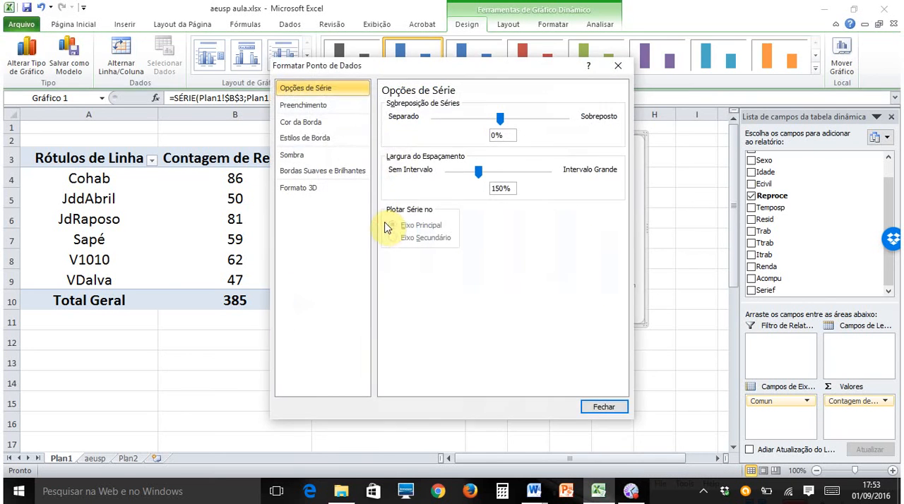
{"action": "left_click", "coordinate": [323, 105]}
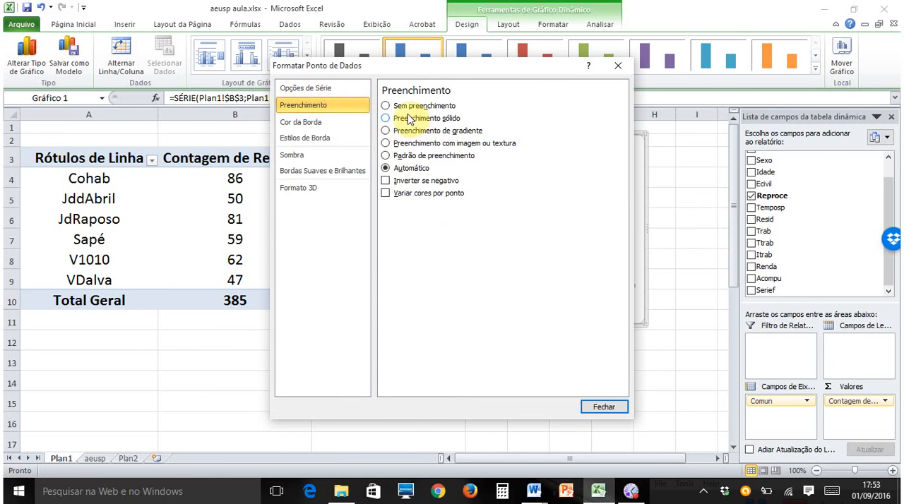
{"action": "left_click", "coordinate": [396, 119]}
{"action": "left_click", "coordinate": [443, 223]}
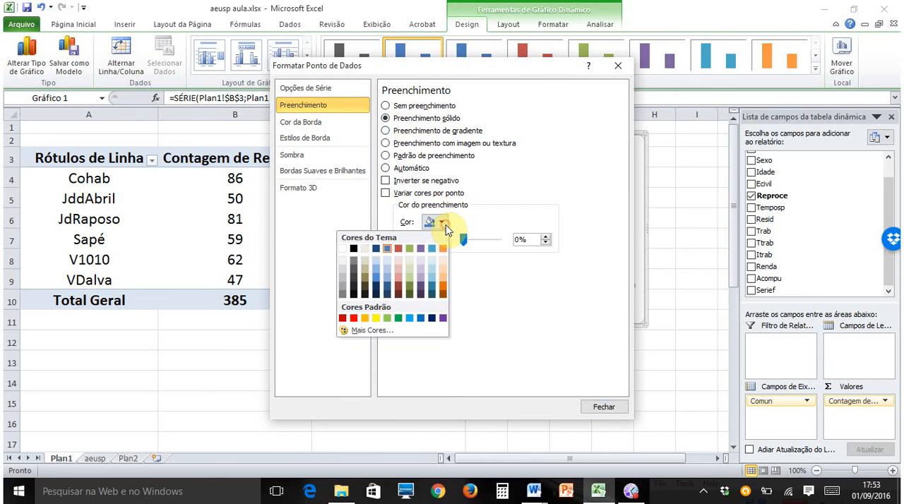
{"action": "left_click", "coordinate": [353, 318]}
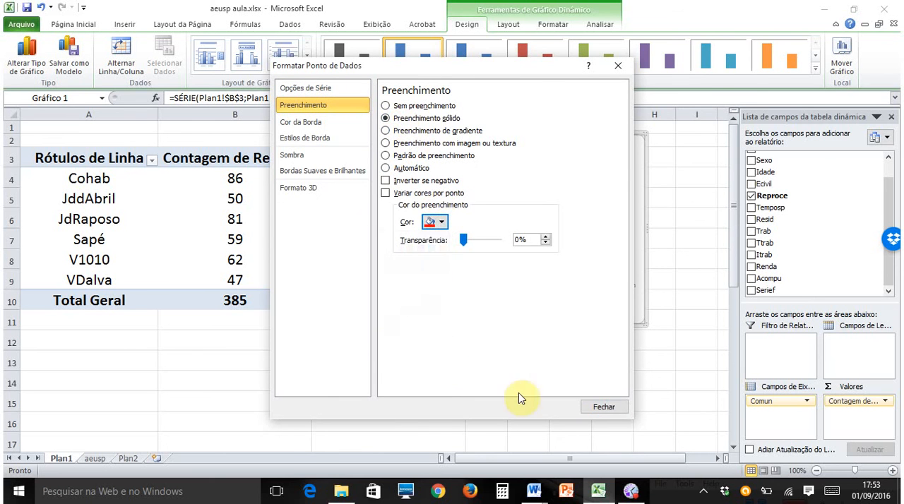
{"action": "left_click", "coordinate": [603, 407]}
{"action": "left_click", "coordinate": [688, 302]}
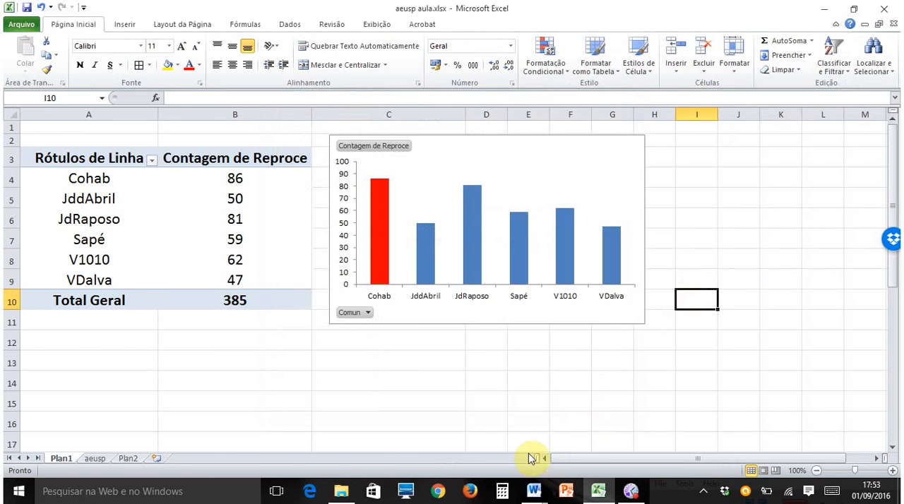
- Give only the Sapé column of the chart a solid yellow fill and deselect the chart
{"action": "mouse_move", "coordinate": [521, 245]}
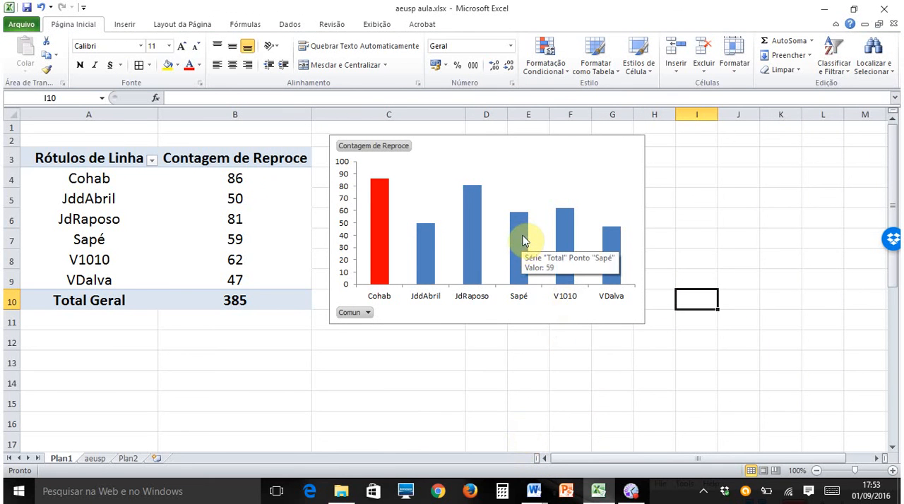
{"action": "left_click", "coordinate": [523, 240]}
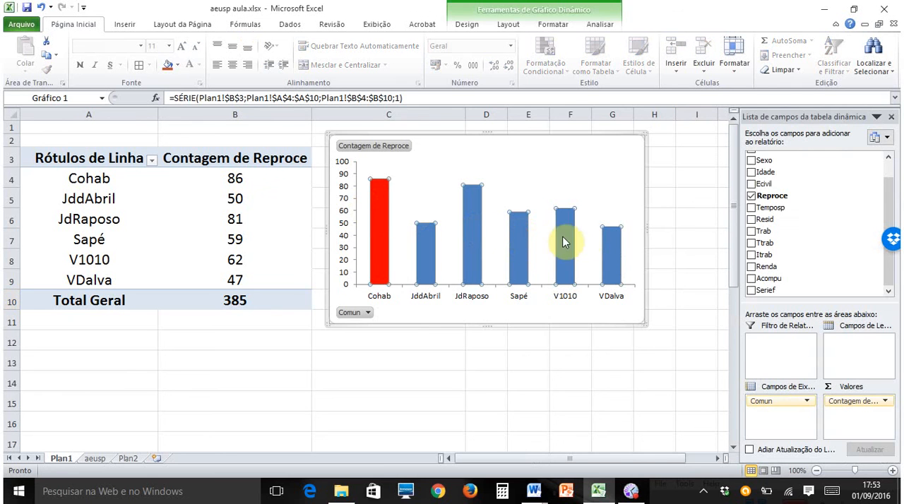
{"action": "left_click", "coordinate": [521, 250]}
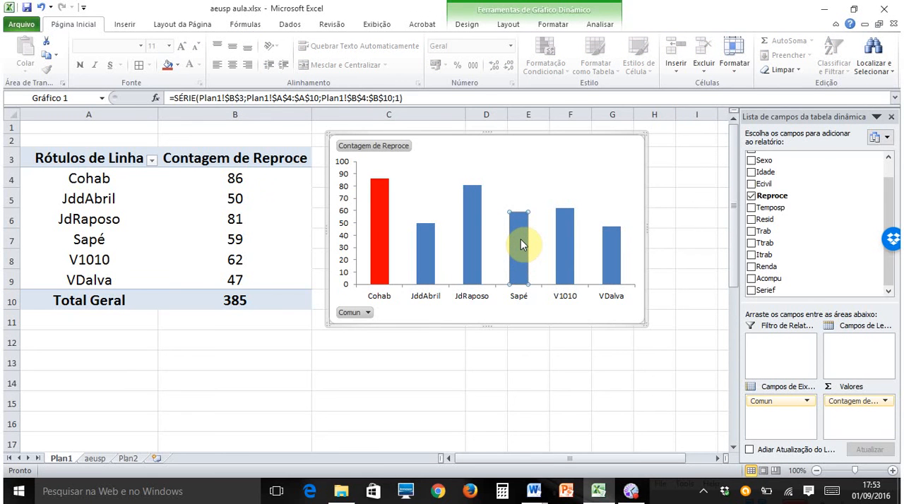
{"action": "double_click", "coordinate": [520, 244]}
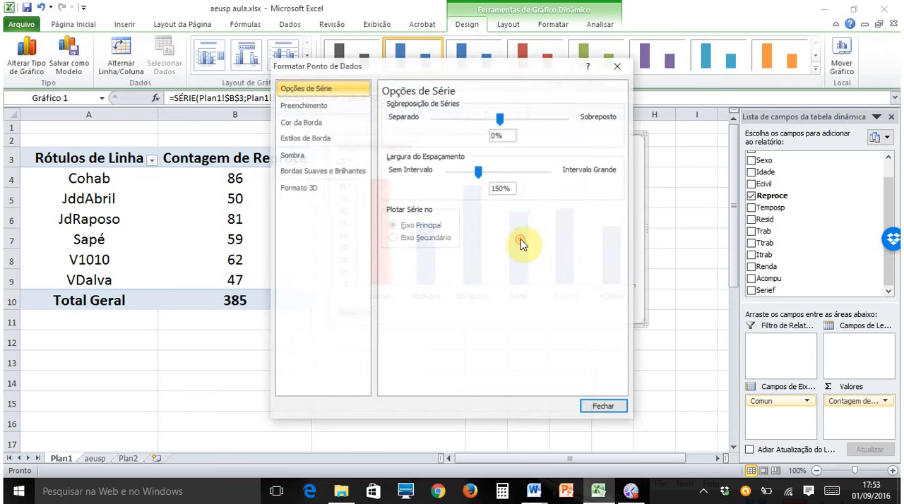
{"action": "left_click", "coordinate": [318, 110]}
{"action": "left_click", "coordinate": [432, 118]}
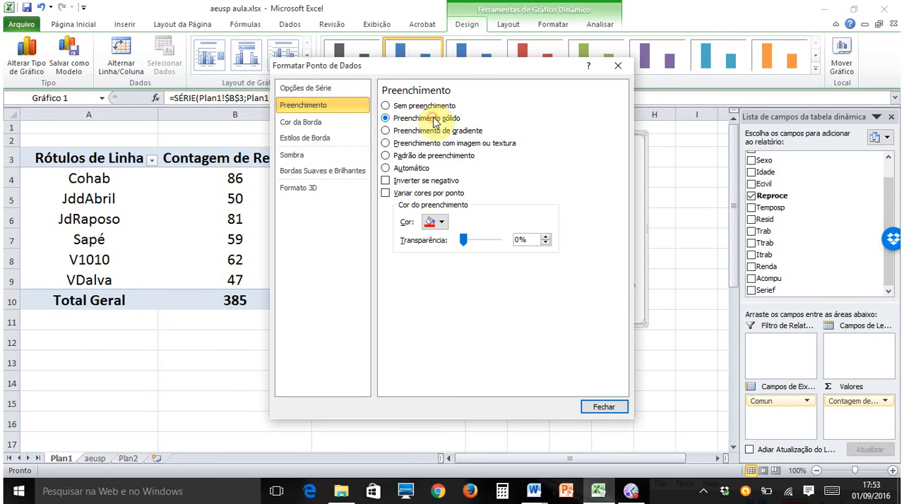
{"action": "left_click", "coordinate": [439, 223]}
{"action": "left_click", "coordinate": [376, 317]}
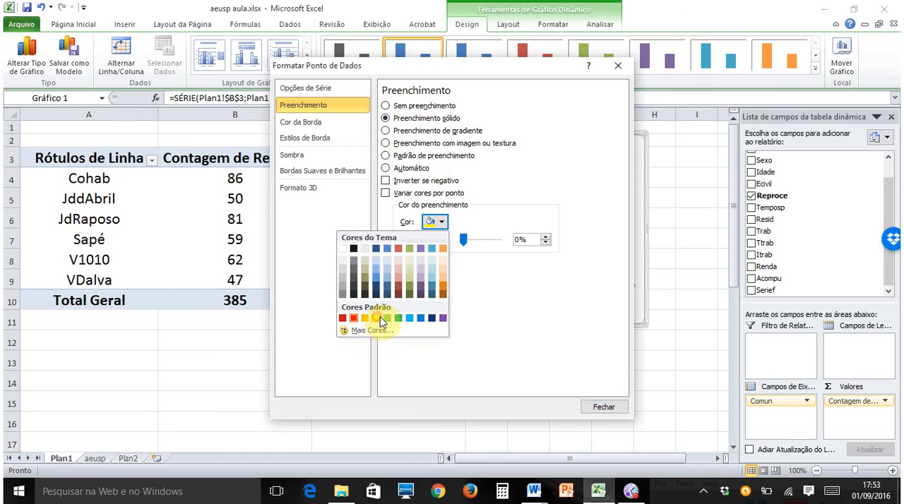
{"action": "left_click", "coordinate": [602, 406]}
{"action": "left_click", "coordinate": [639, 361]}
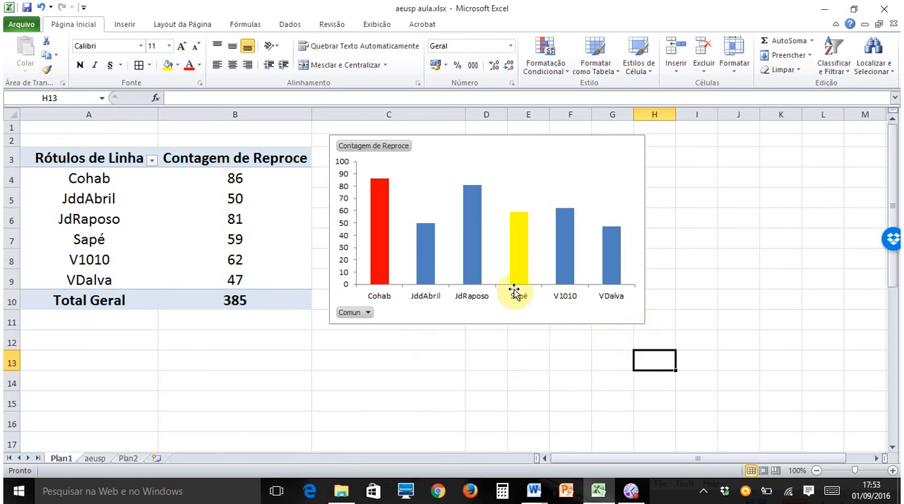
- Copy the column chart into the Word document below the last pivot table and return to the Excel workbook
{"action": "left_click", "coordinate": [553, 156]}
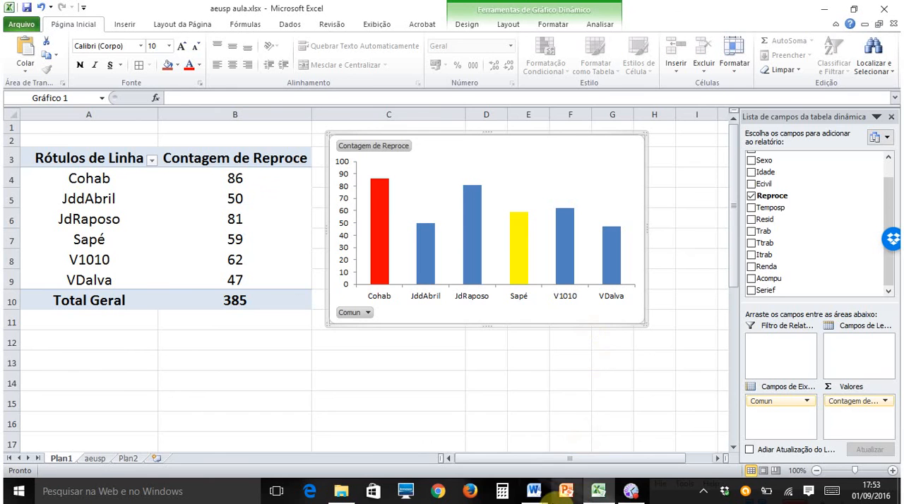
{"action": "mouse_move", "coordinate": [533, 491]}
{"action": "left_click", "coordinate": [568, 452]}
{"action": "scroll", "coordinate": [544, 363], "scroll_direction": "down", "scroll_amount": 10}
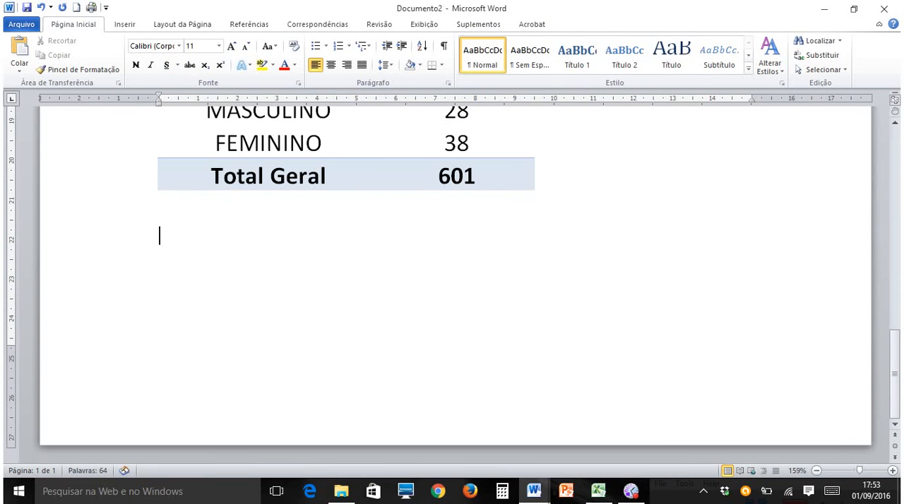
{"action": "left_click", "coordinate": [343, 292]}
{"action": "key", "text": "ctrl+v"}
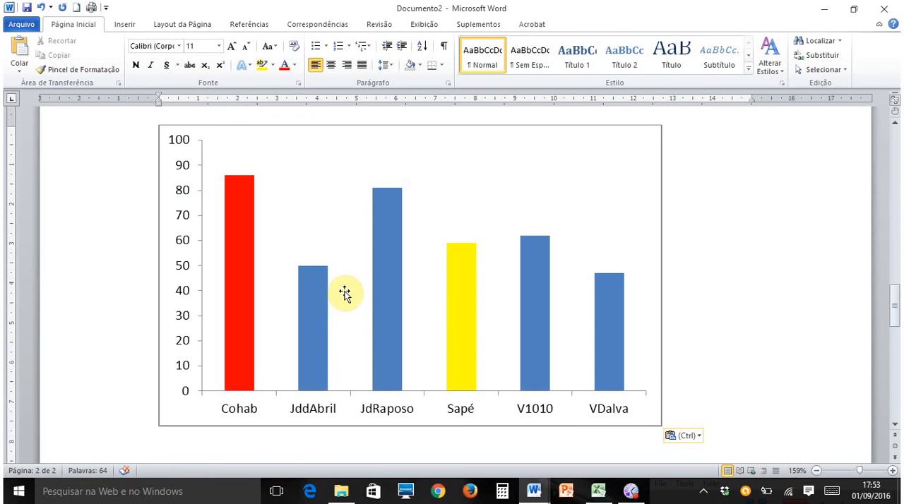
{"action": "left_click", "coordinate": [598, 490]}
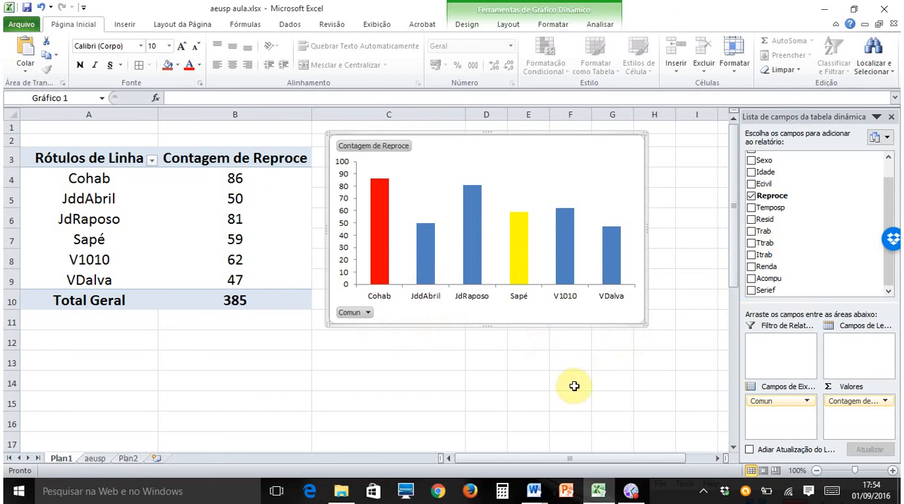
{"action": "mouse_move", "coordinate": [632, 493]}
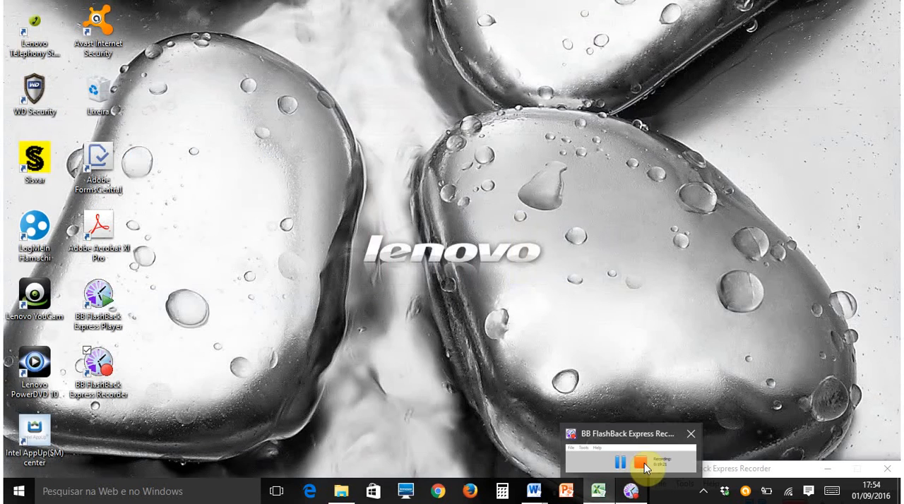
{"action": "left_click", "coordinate": [642, 463]}
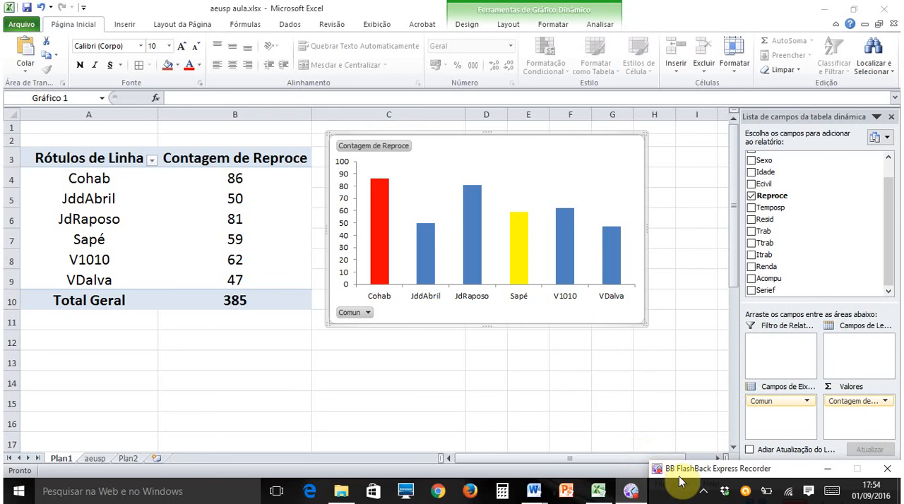